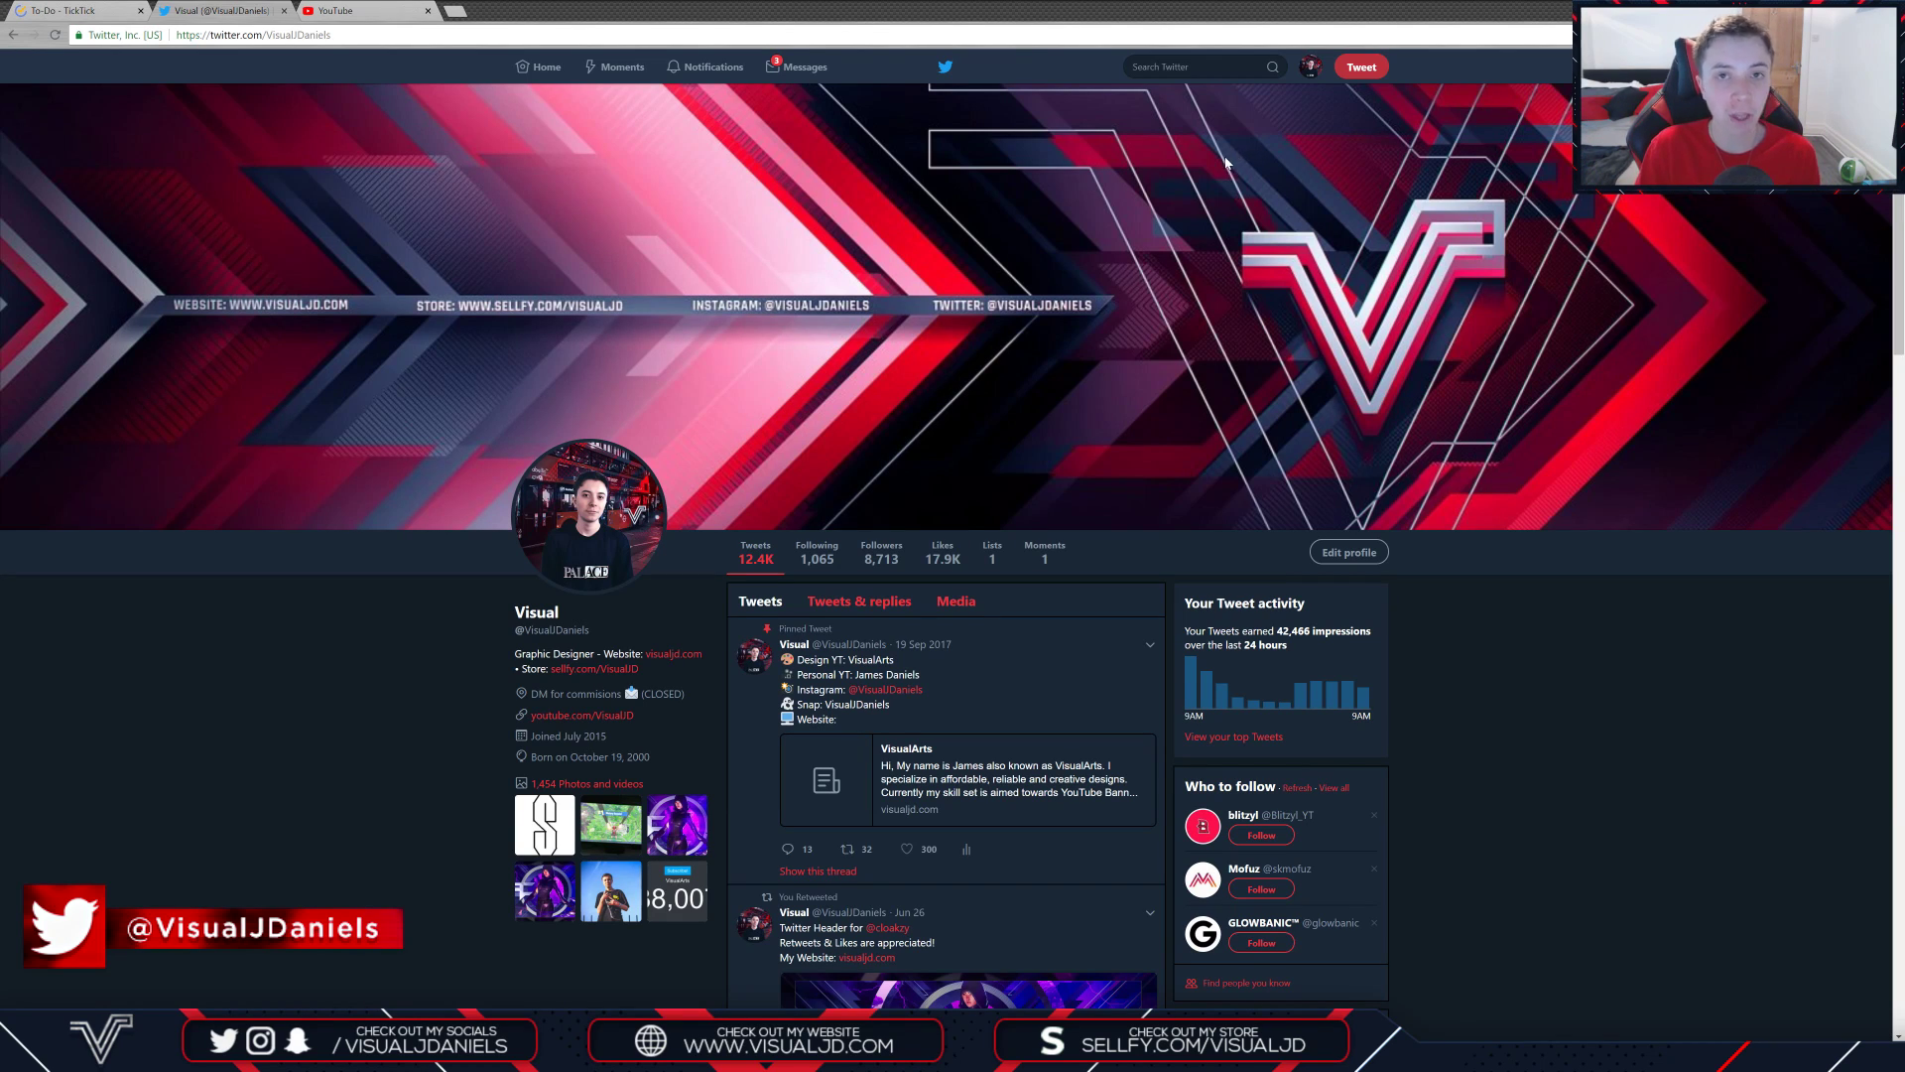
{"action": "scroll", "coordinate": [1057, 242], "scroll_direction": "down", "scroll_amount": 6}
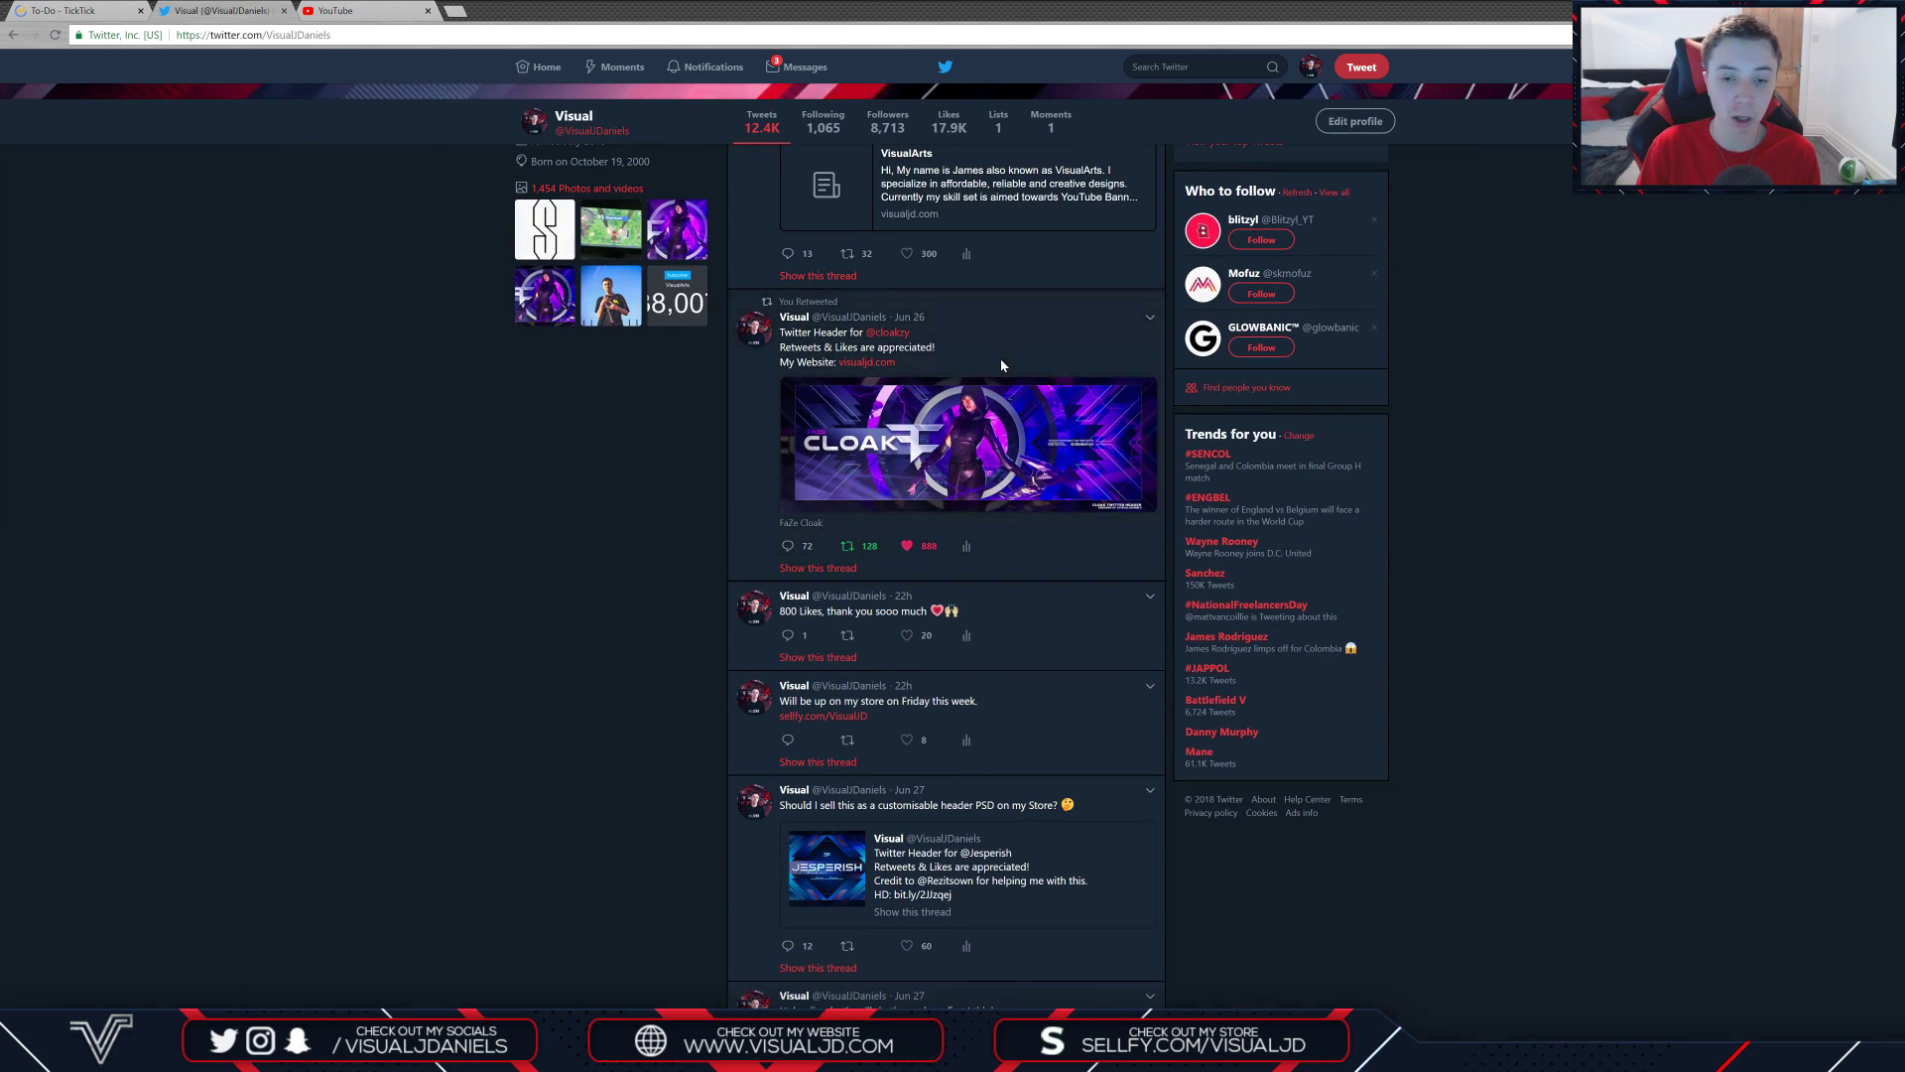
{"action": "left_click", "coordinate": [1000, 360]}
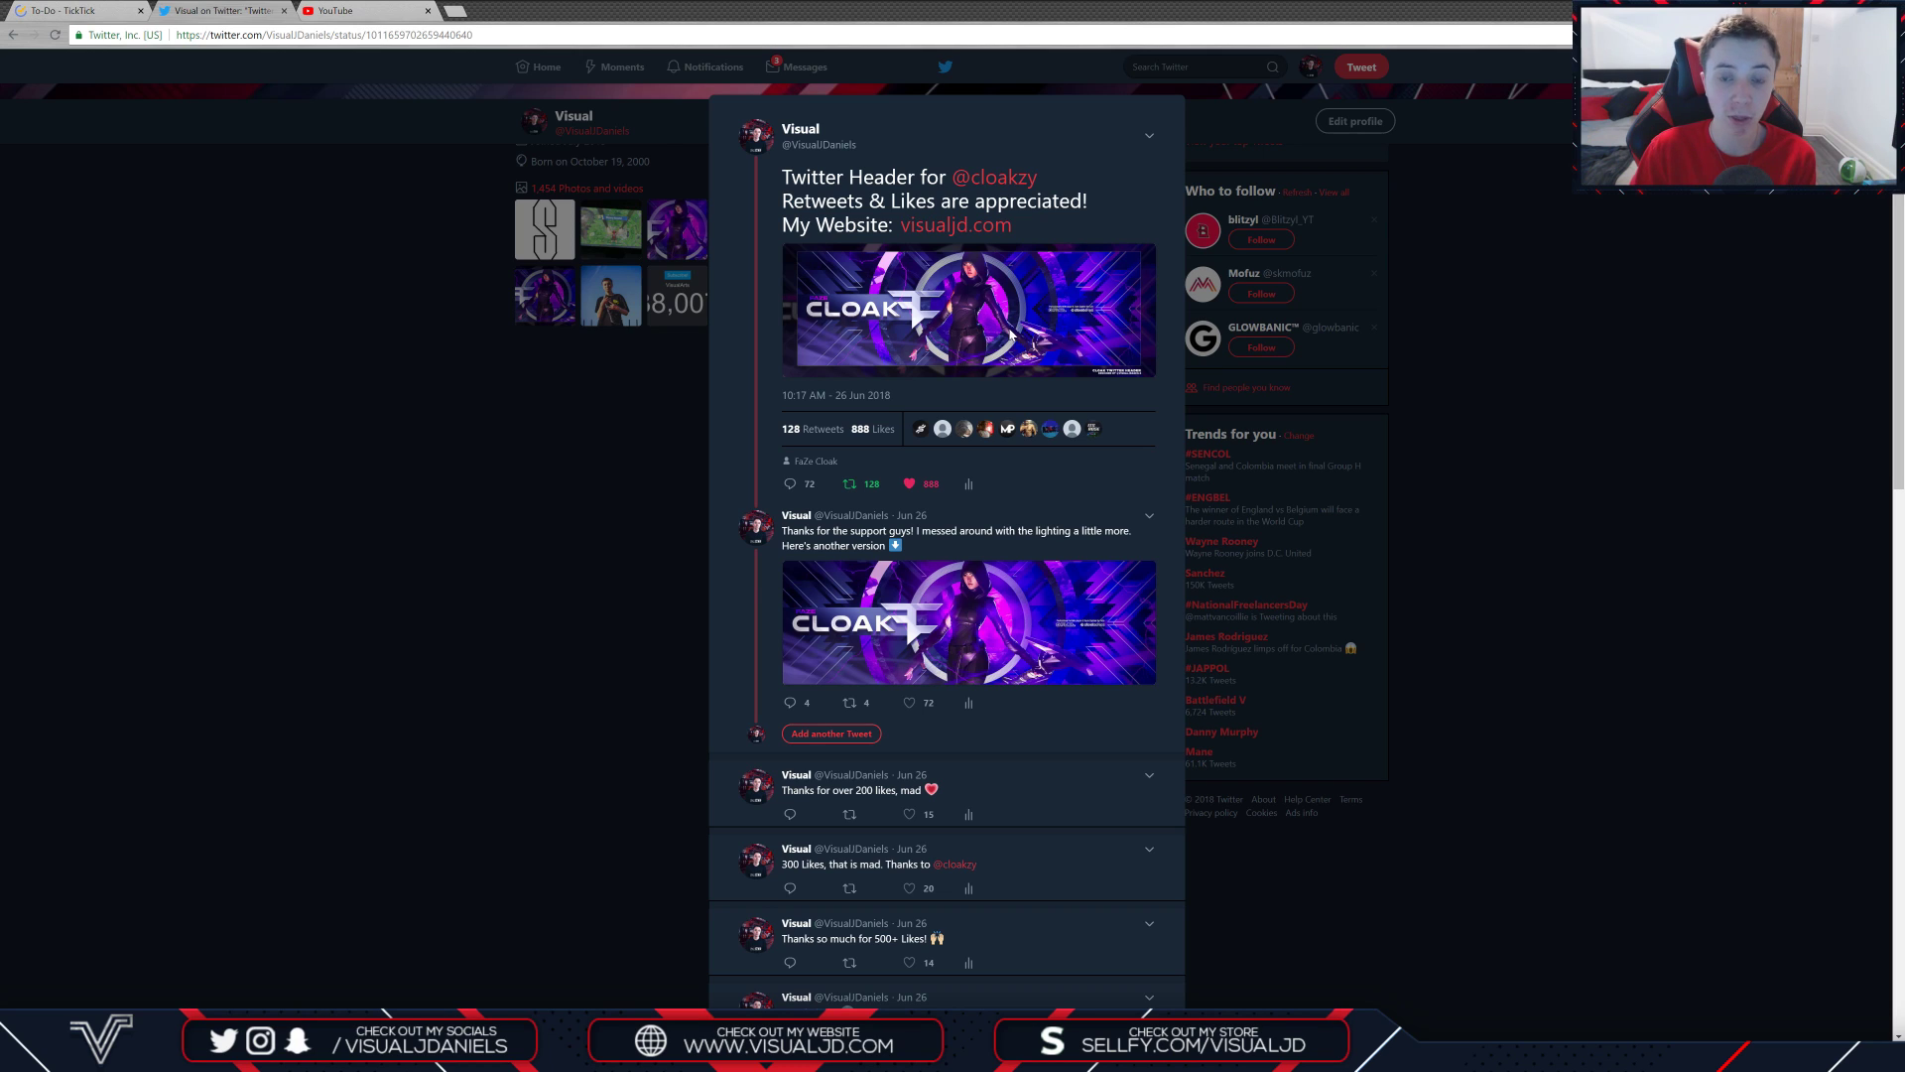
Enlarge the cloakzy header image three times to inspect it at full size
{"action": "left_click", "coordinate": [1013, 334]}
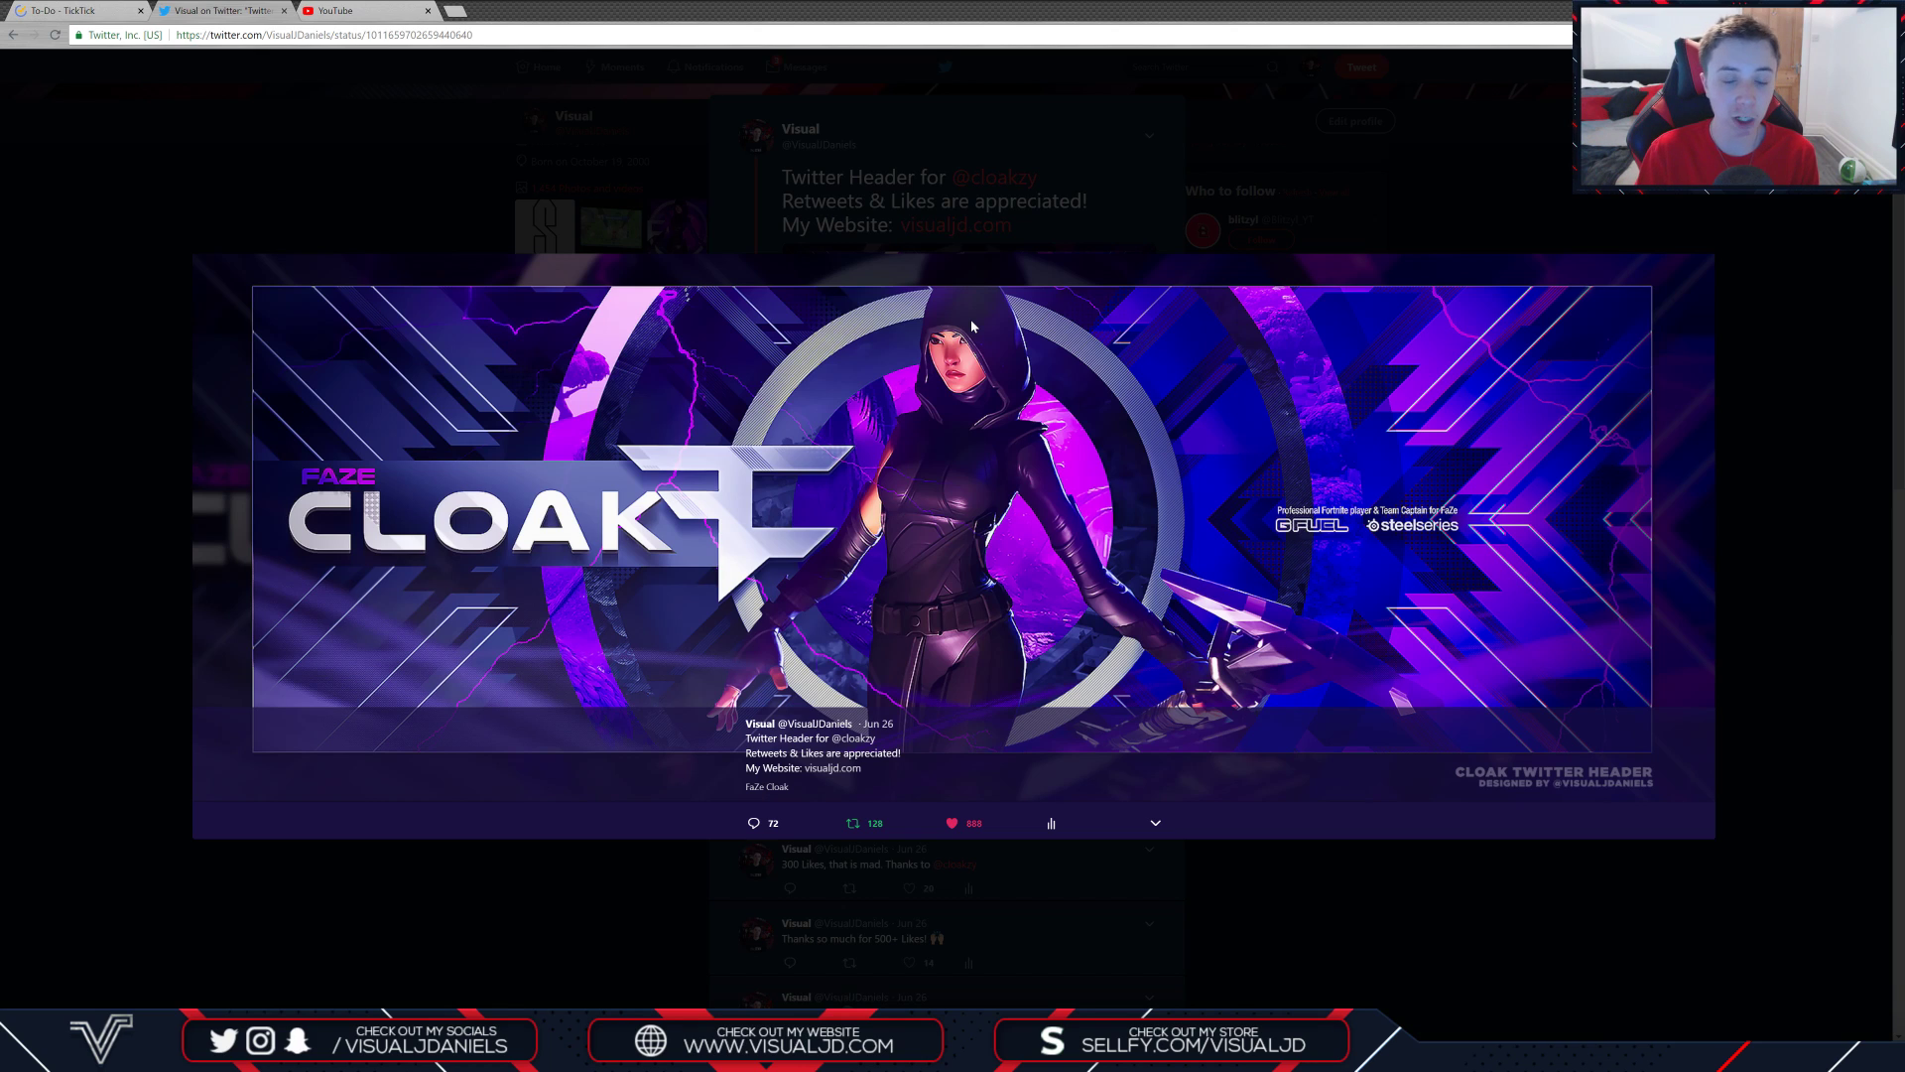
{"action": "left_click", "coordinate": [867, 263]}
{"action": "scroll", "coordinate": [862, 248], "scroll_direction": "down", "scroll_amount": 3}
{"action": "scroll", "coordinate": [857, 286], "scroll_direction": "up", "scroll_amount": 3}
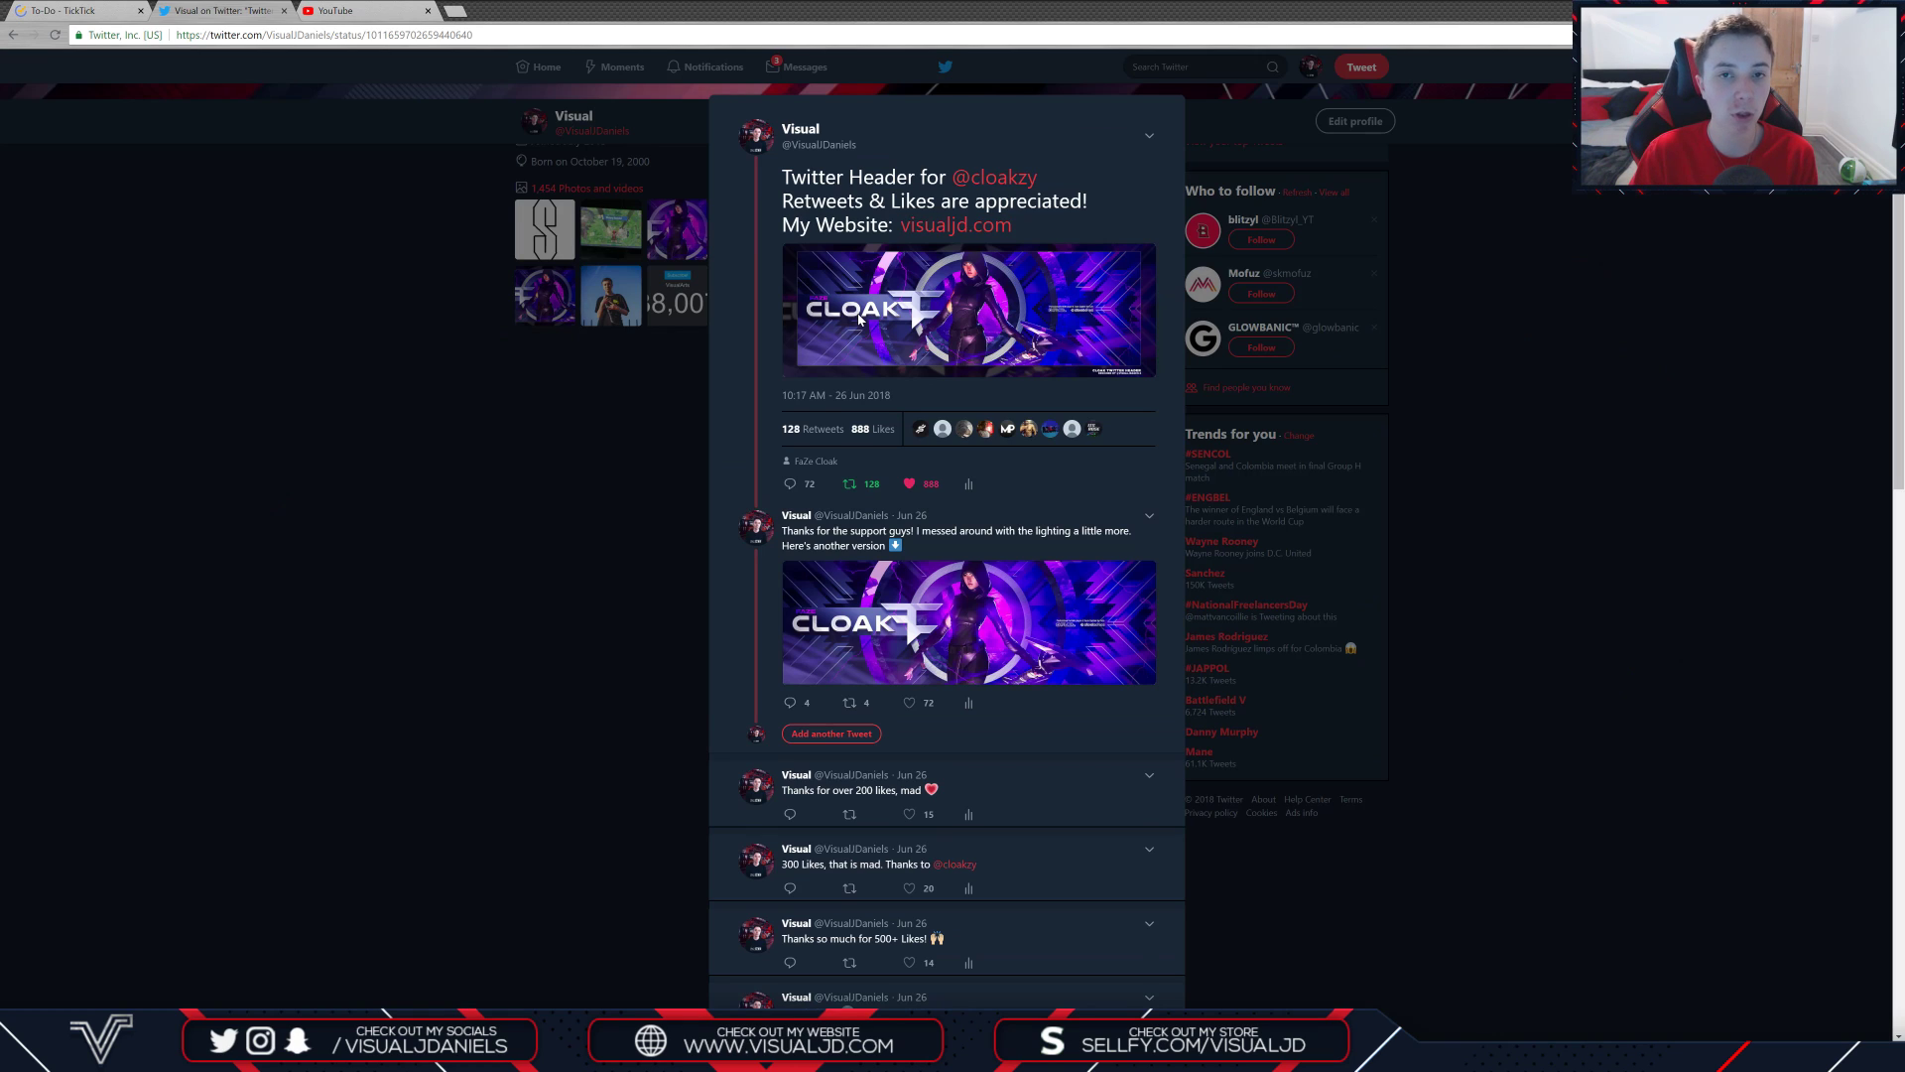
{"action": "left_click", "coordinate": [860, 318]}
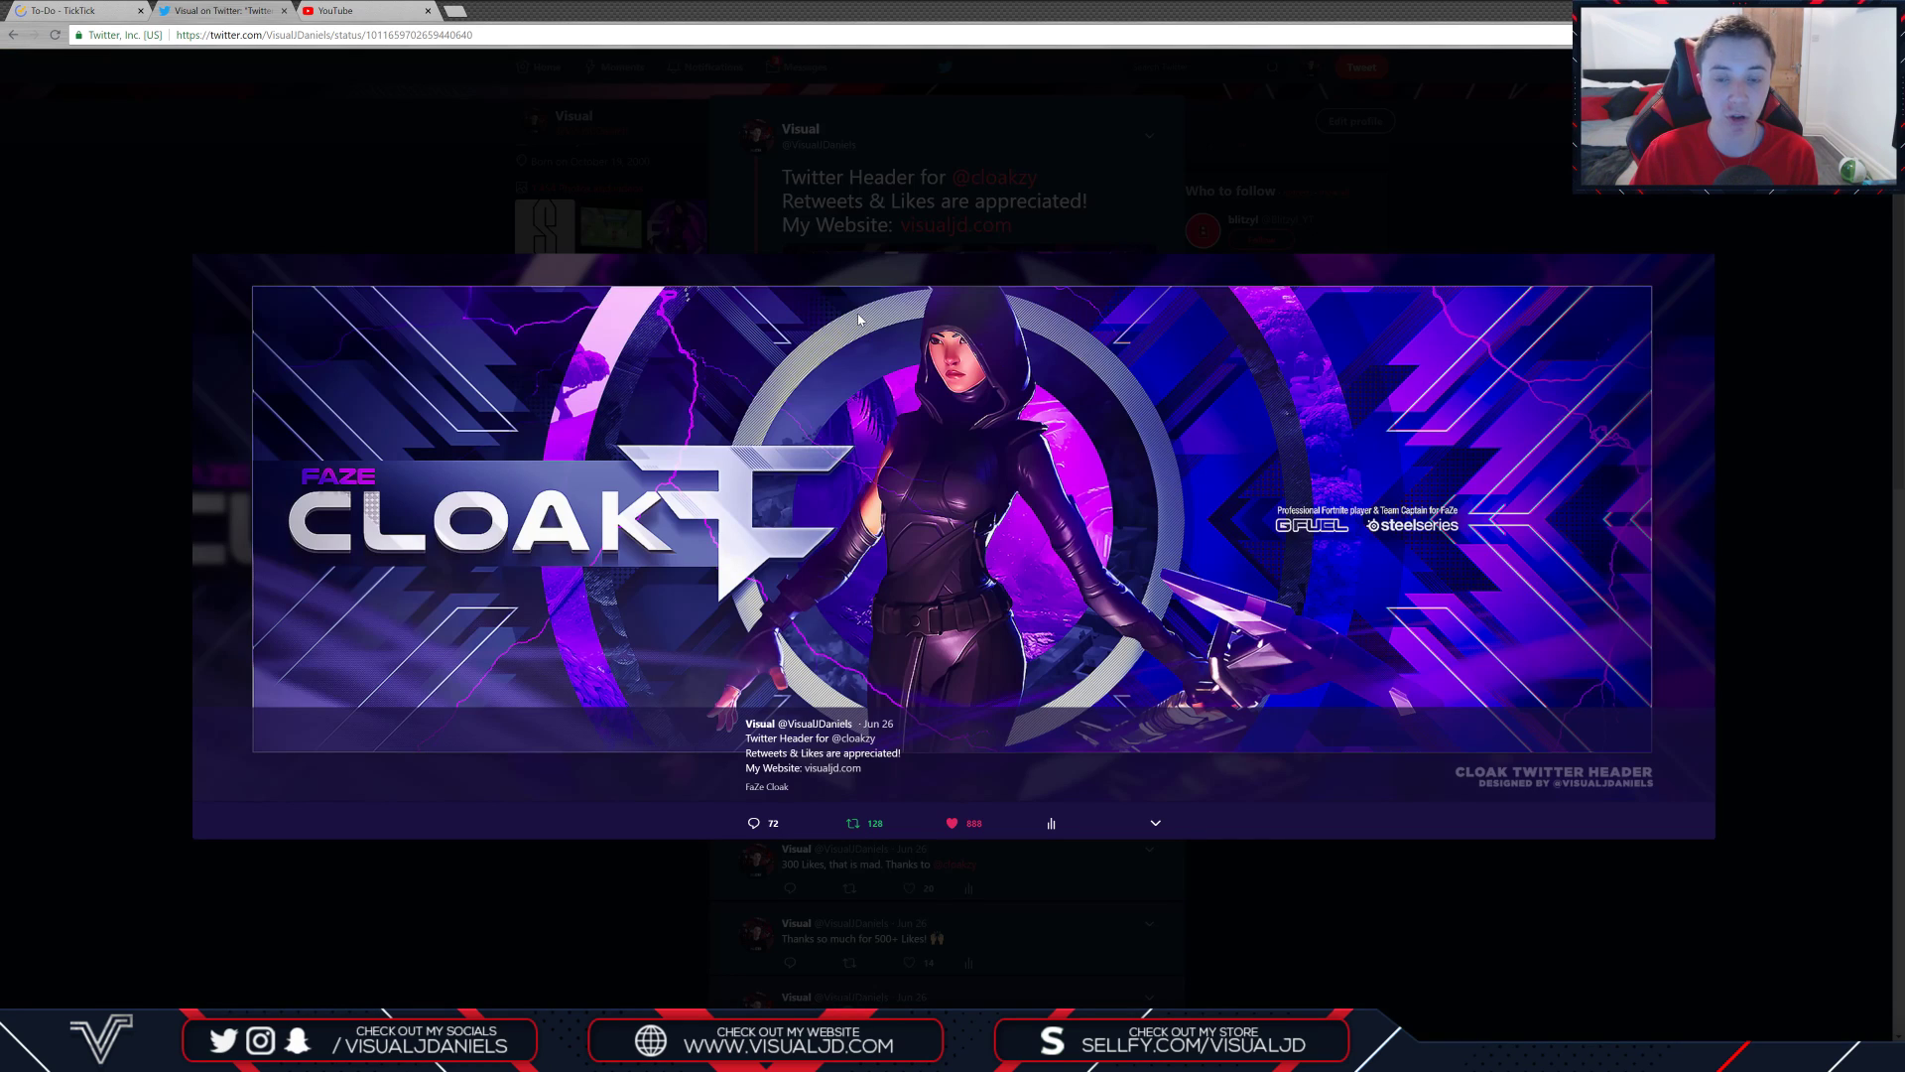
{"action": "left_click", "coordinate": [1508, 899]}
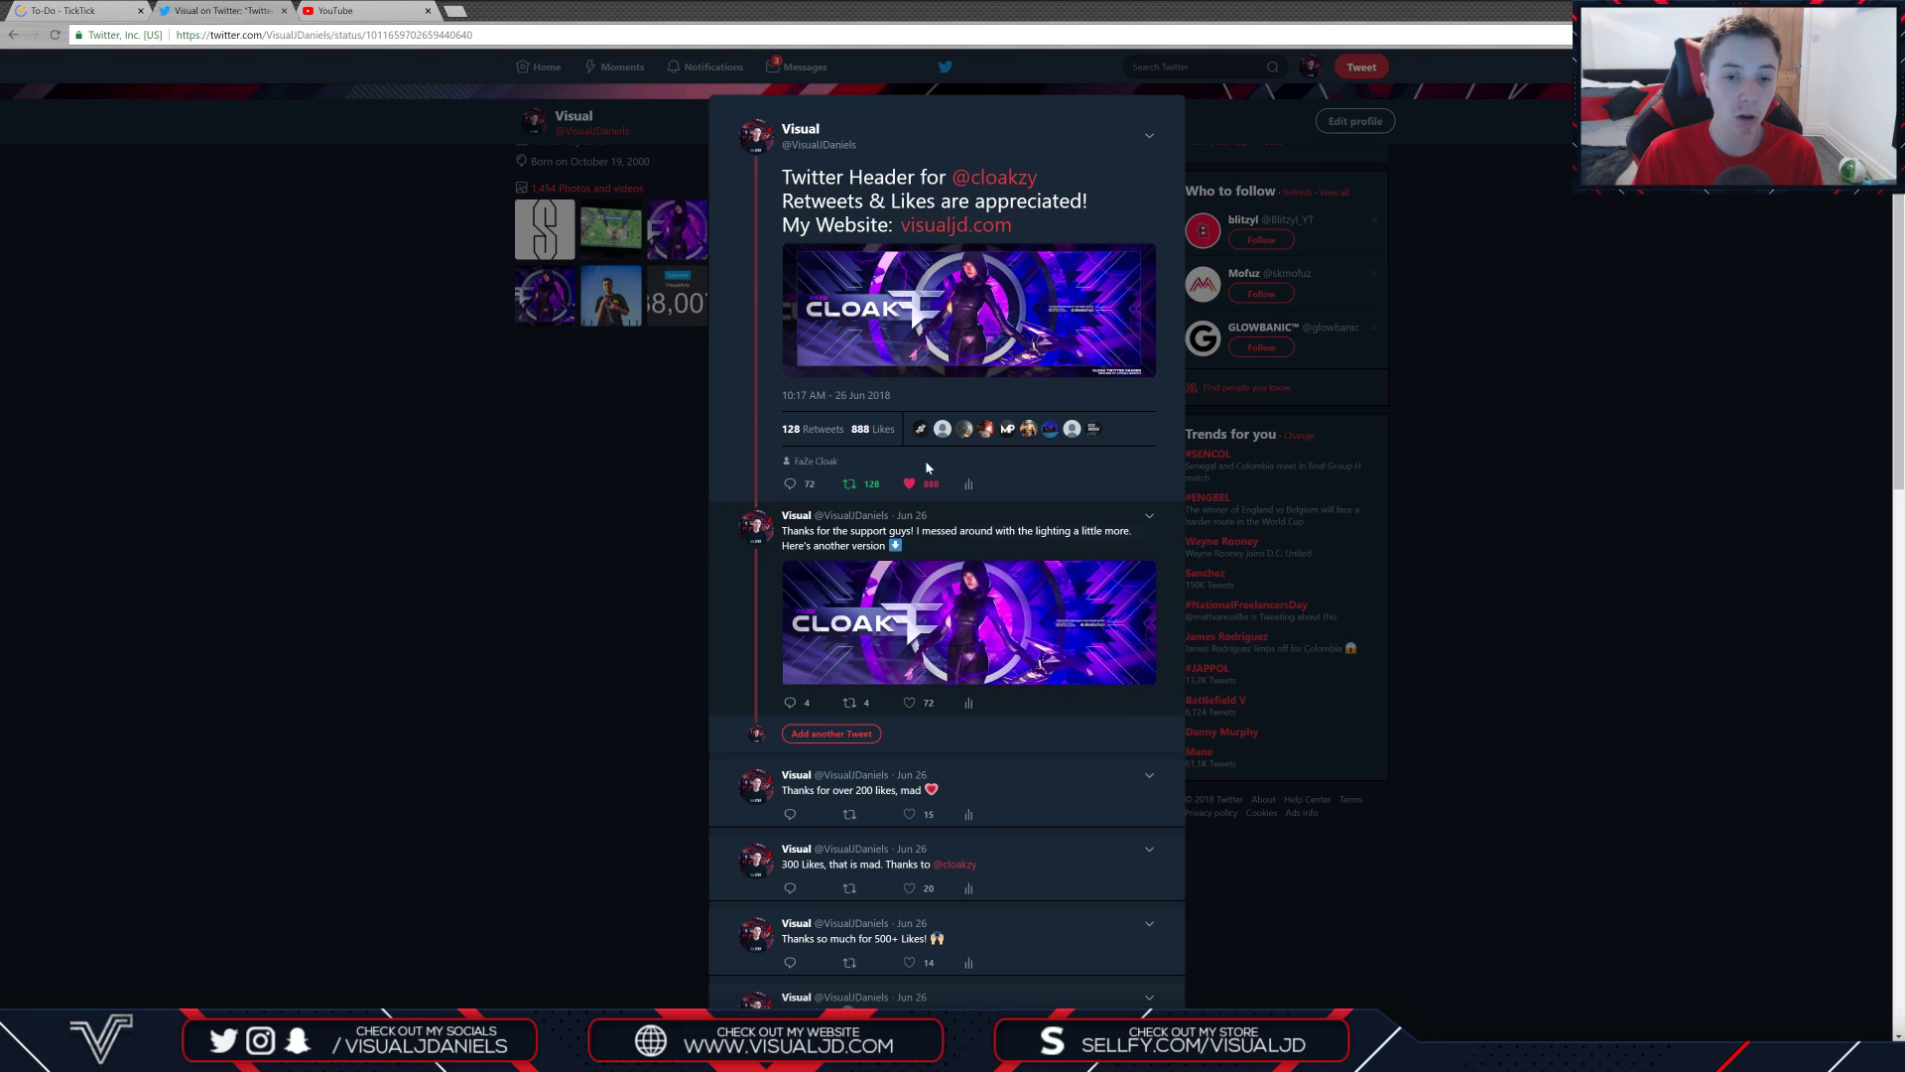
{"action": "left_click", "coordinate": [853, 326]}
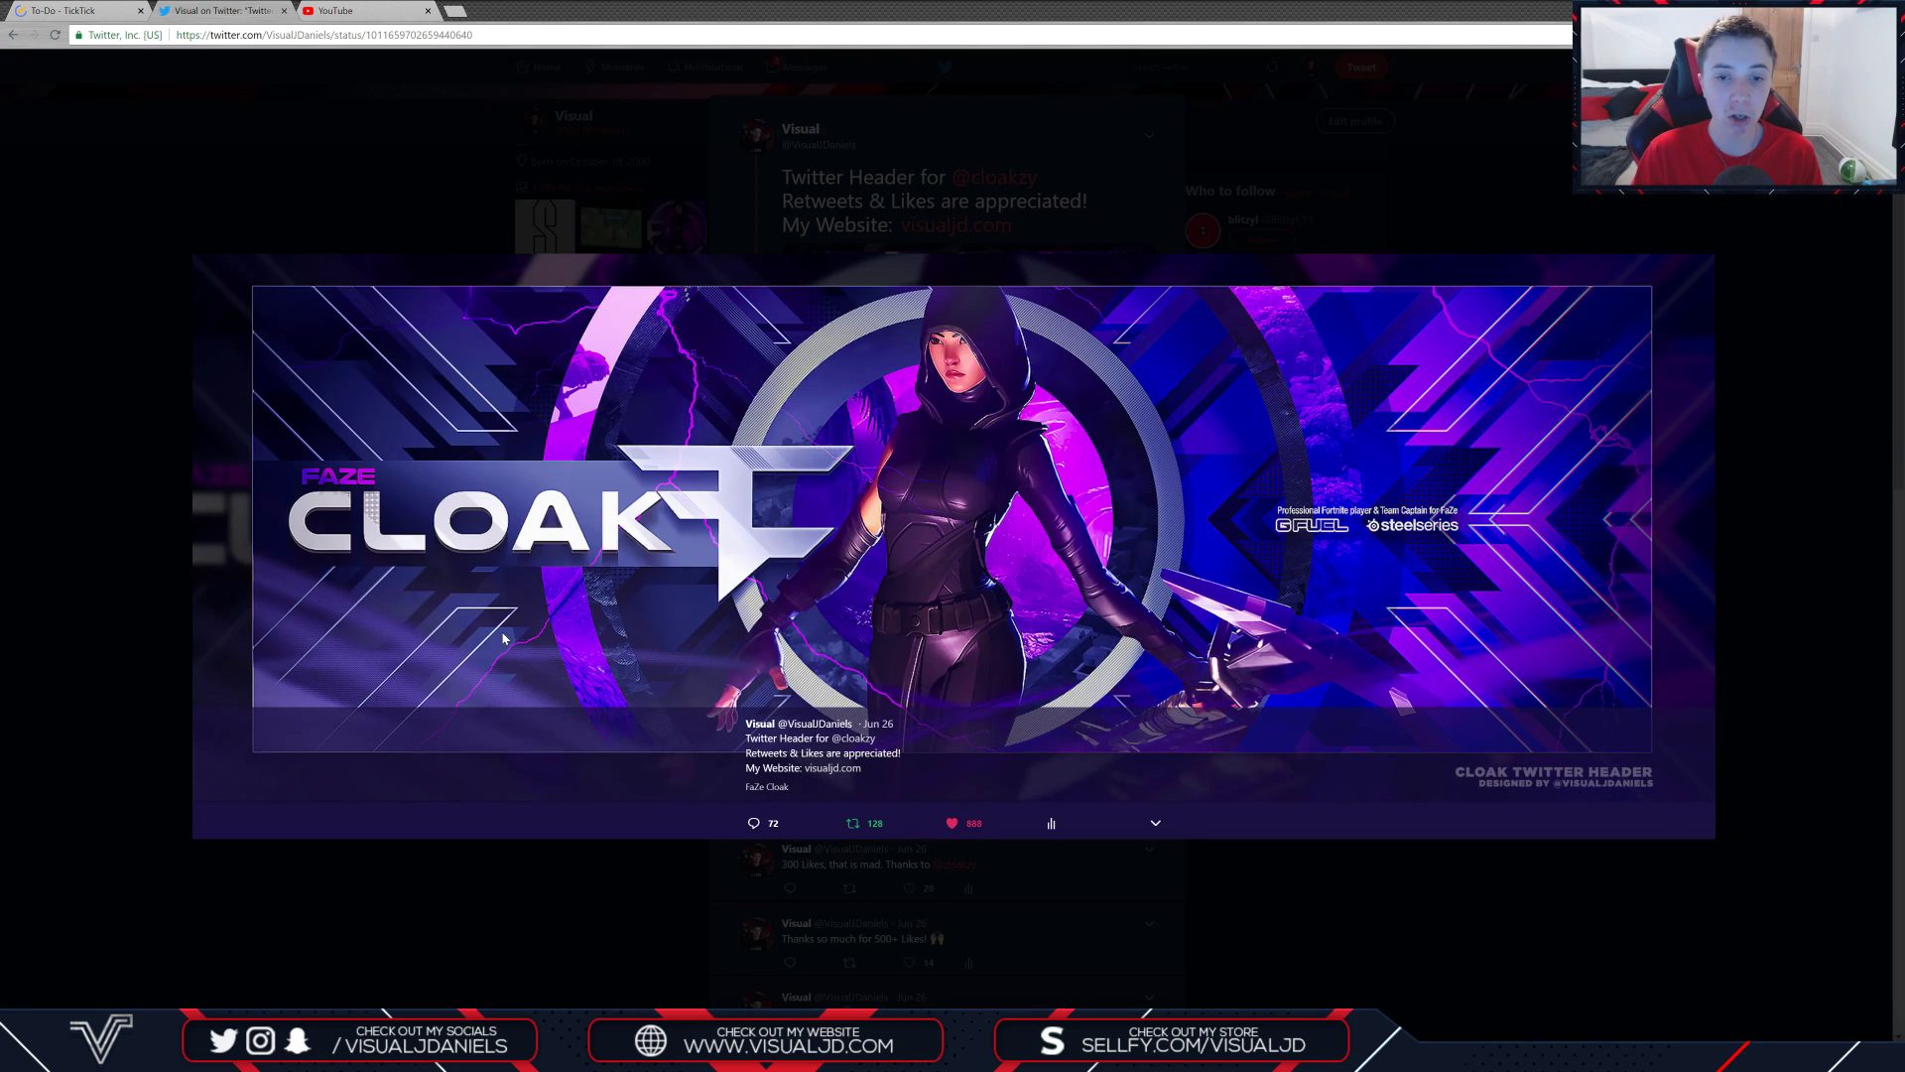
{"action": "left_click", "coordinate": [1514, 860]}
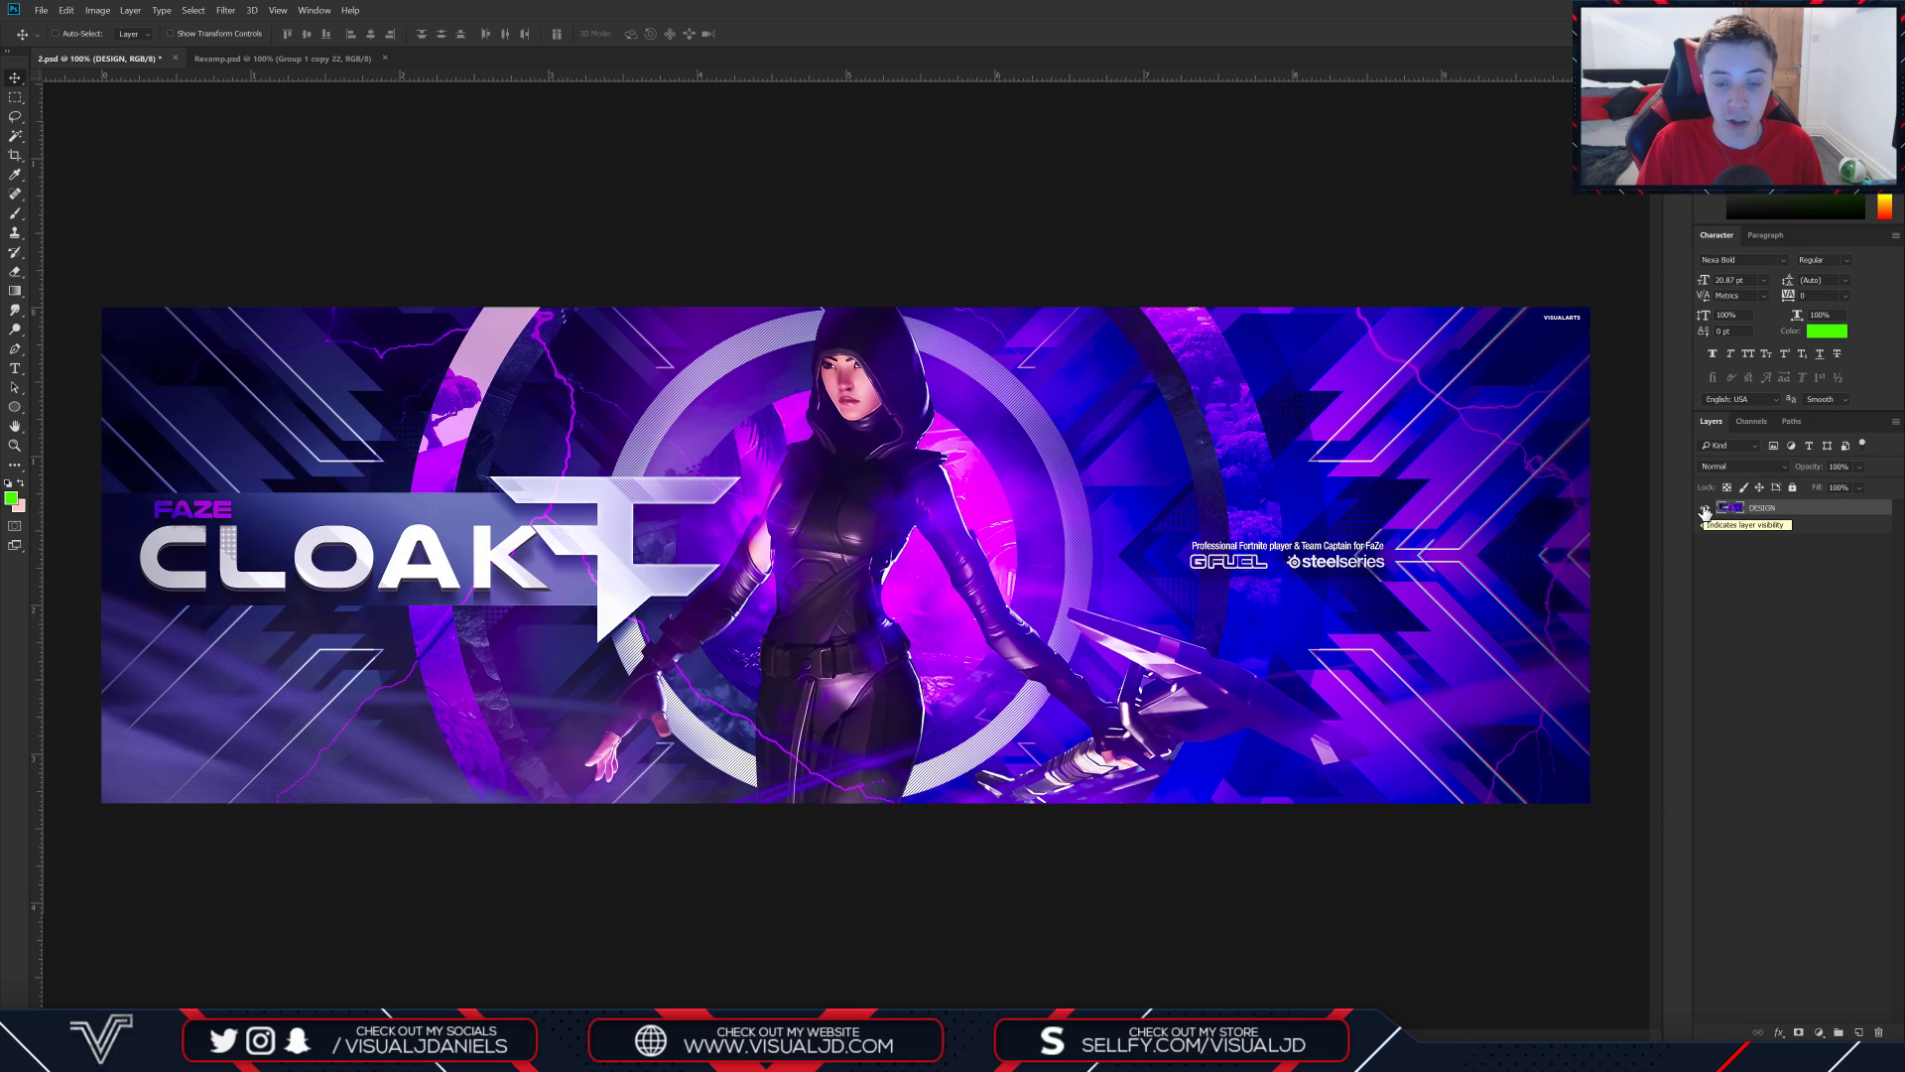
Hide DESIGN, delete the Group 14 copy, and select Layer 58 through Layer 1 in Group 14
{"action": "left_click", "coordinate": [1704, 512]}
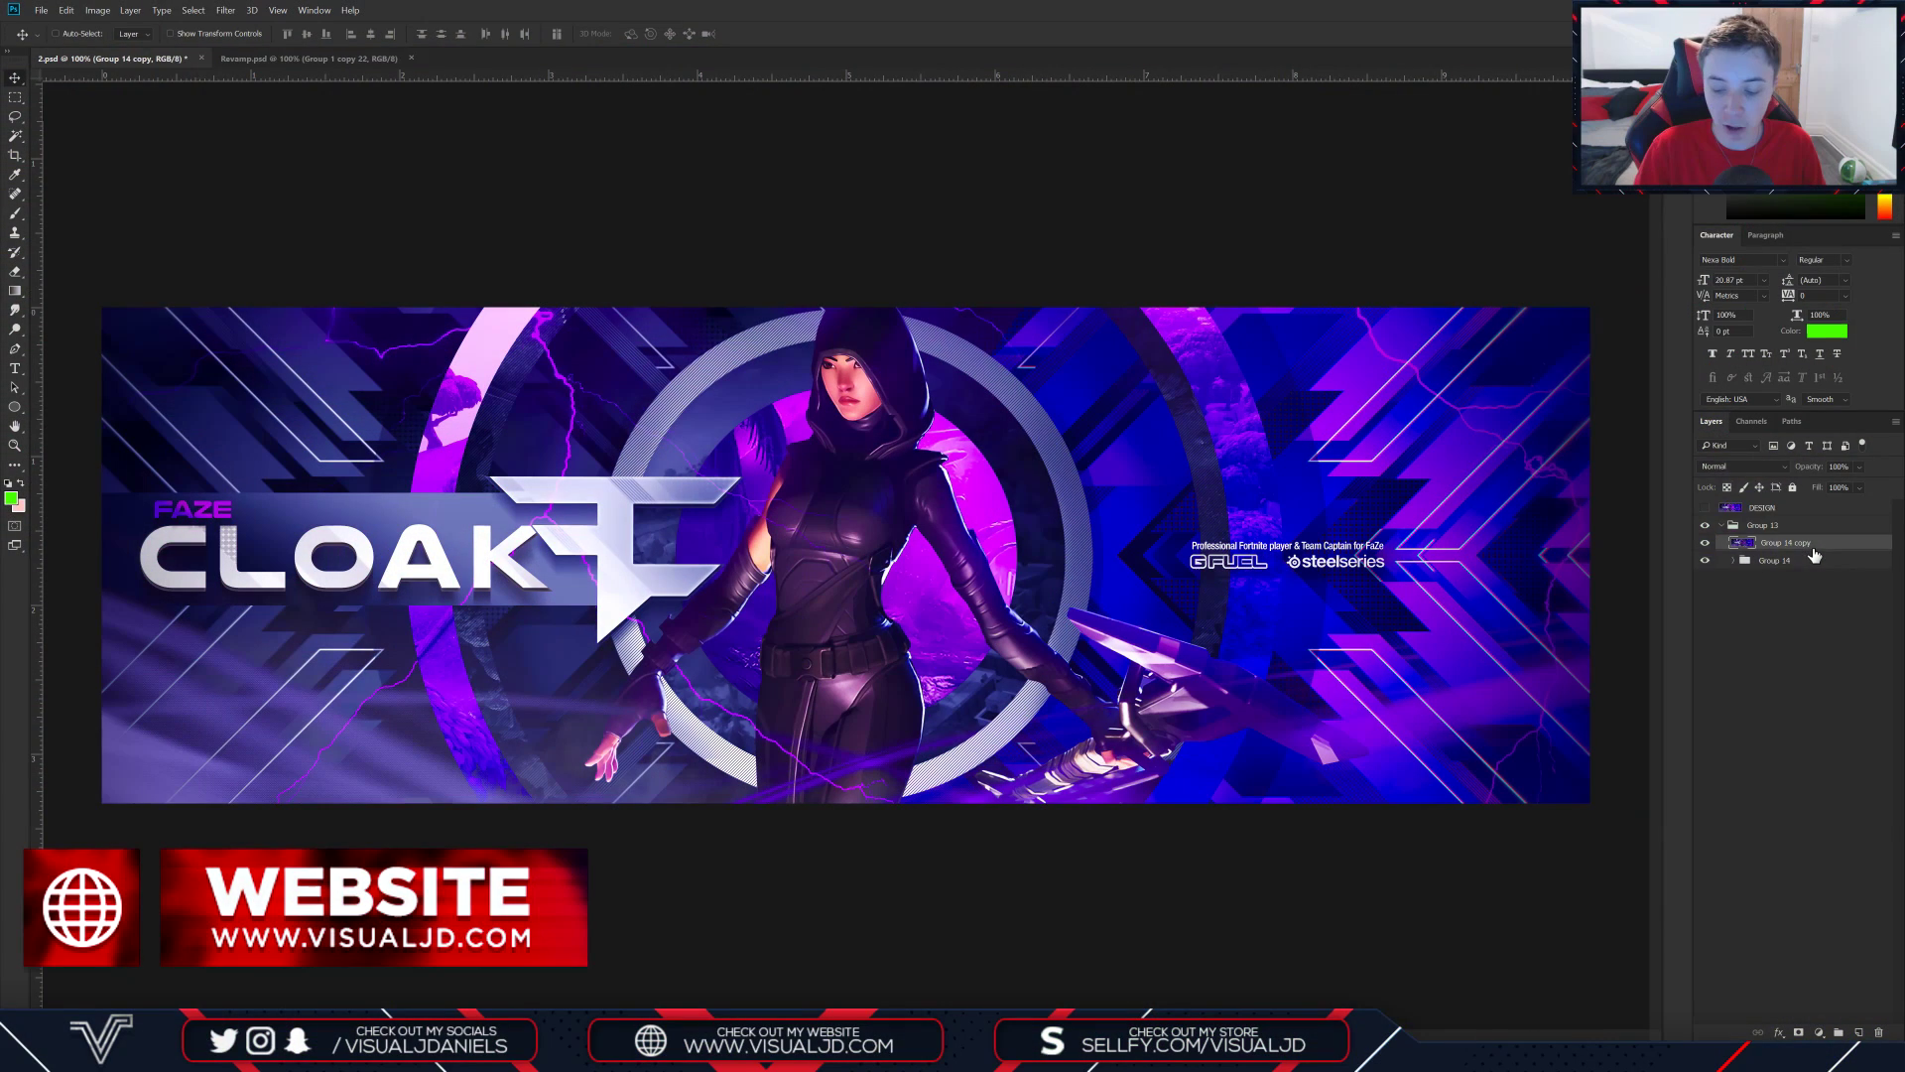
{"action": "key", "text": "Delete"}
{"action": "left_click", "coordinate": [1733, 543]}
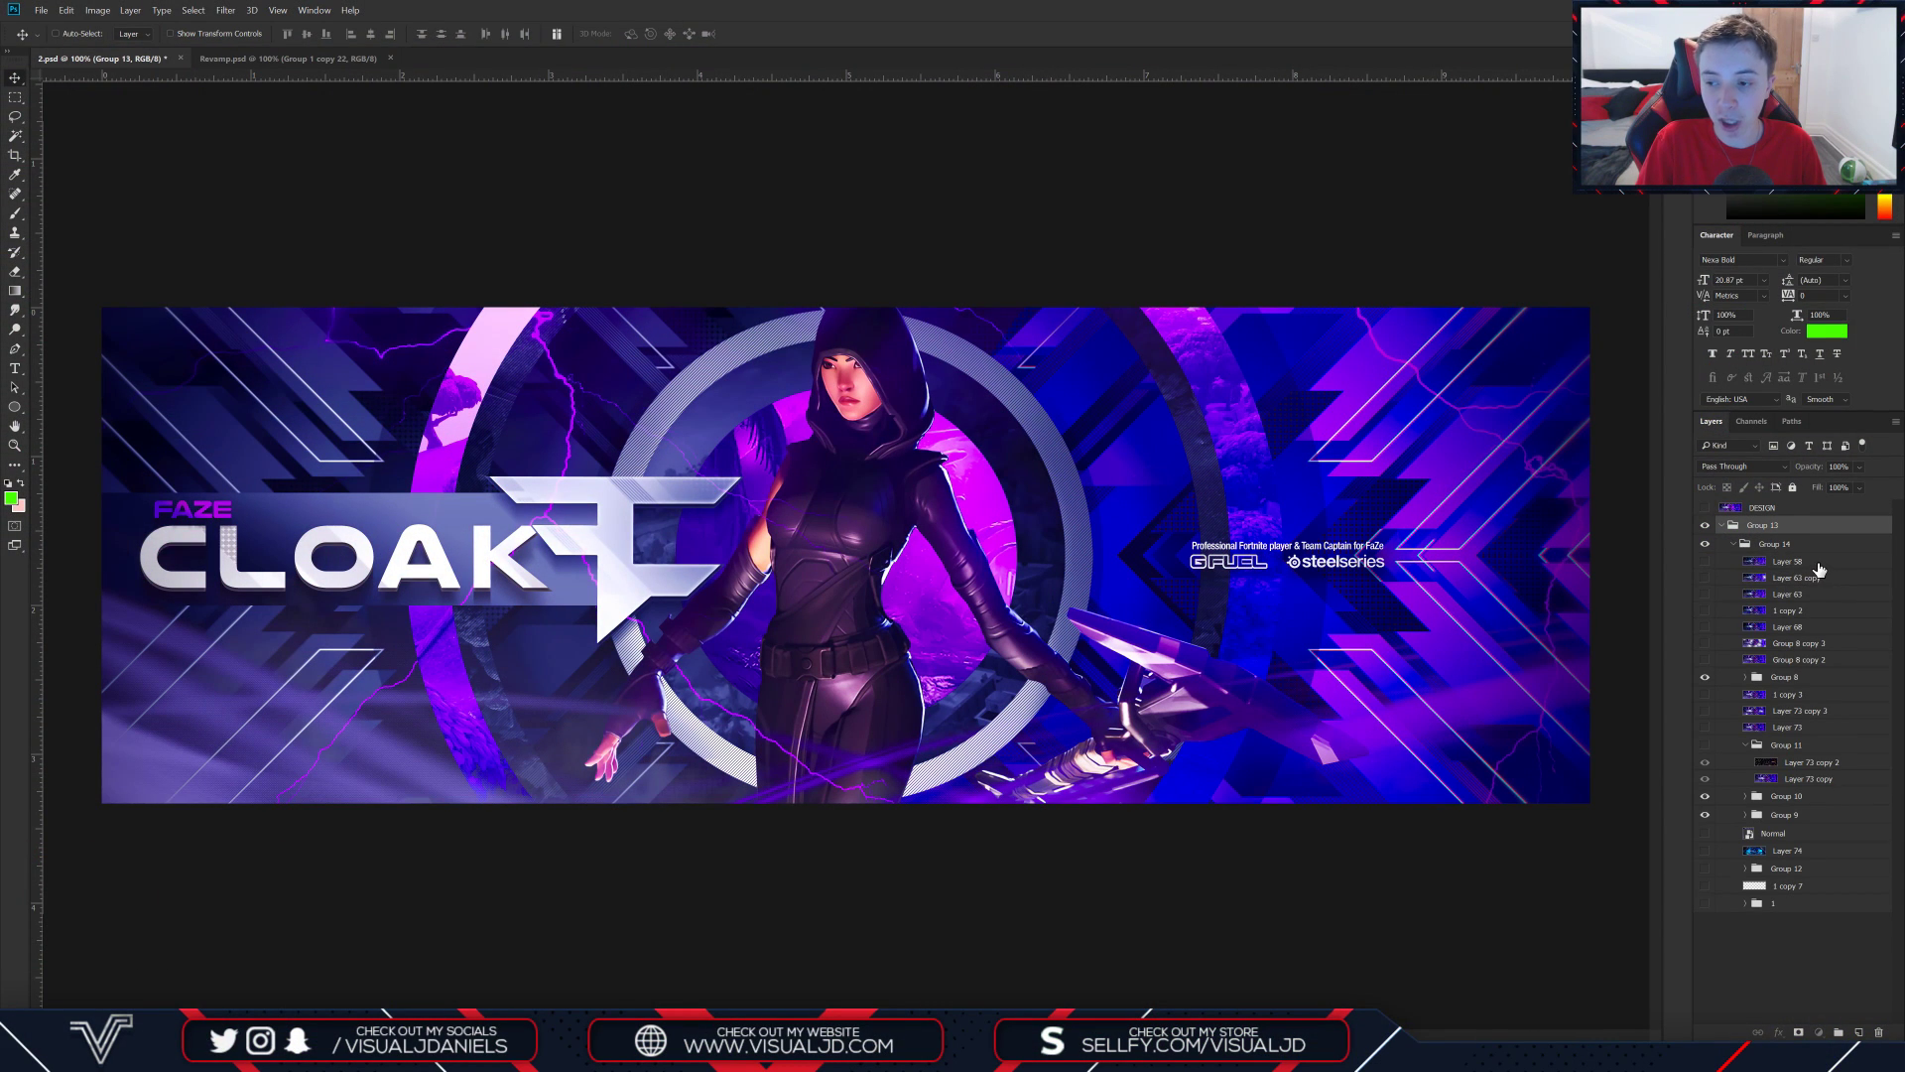
{"action": "left_click", "coordinate": [1796, 560]}
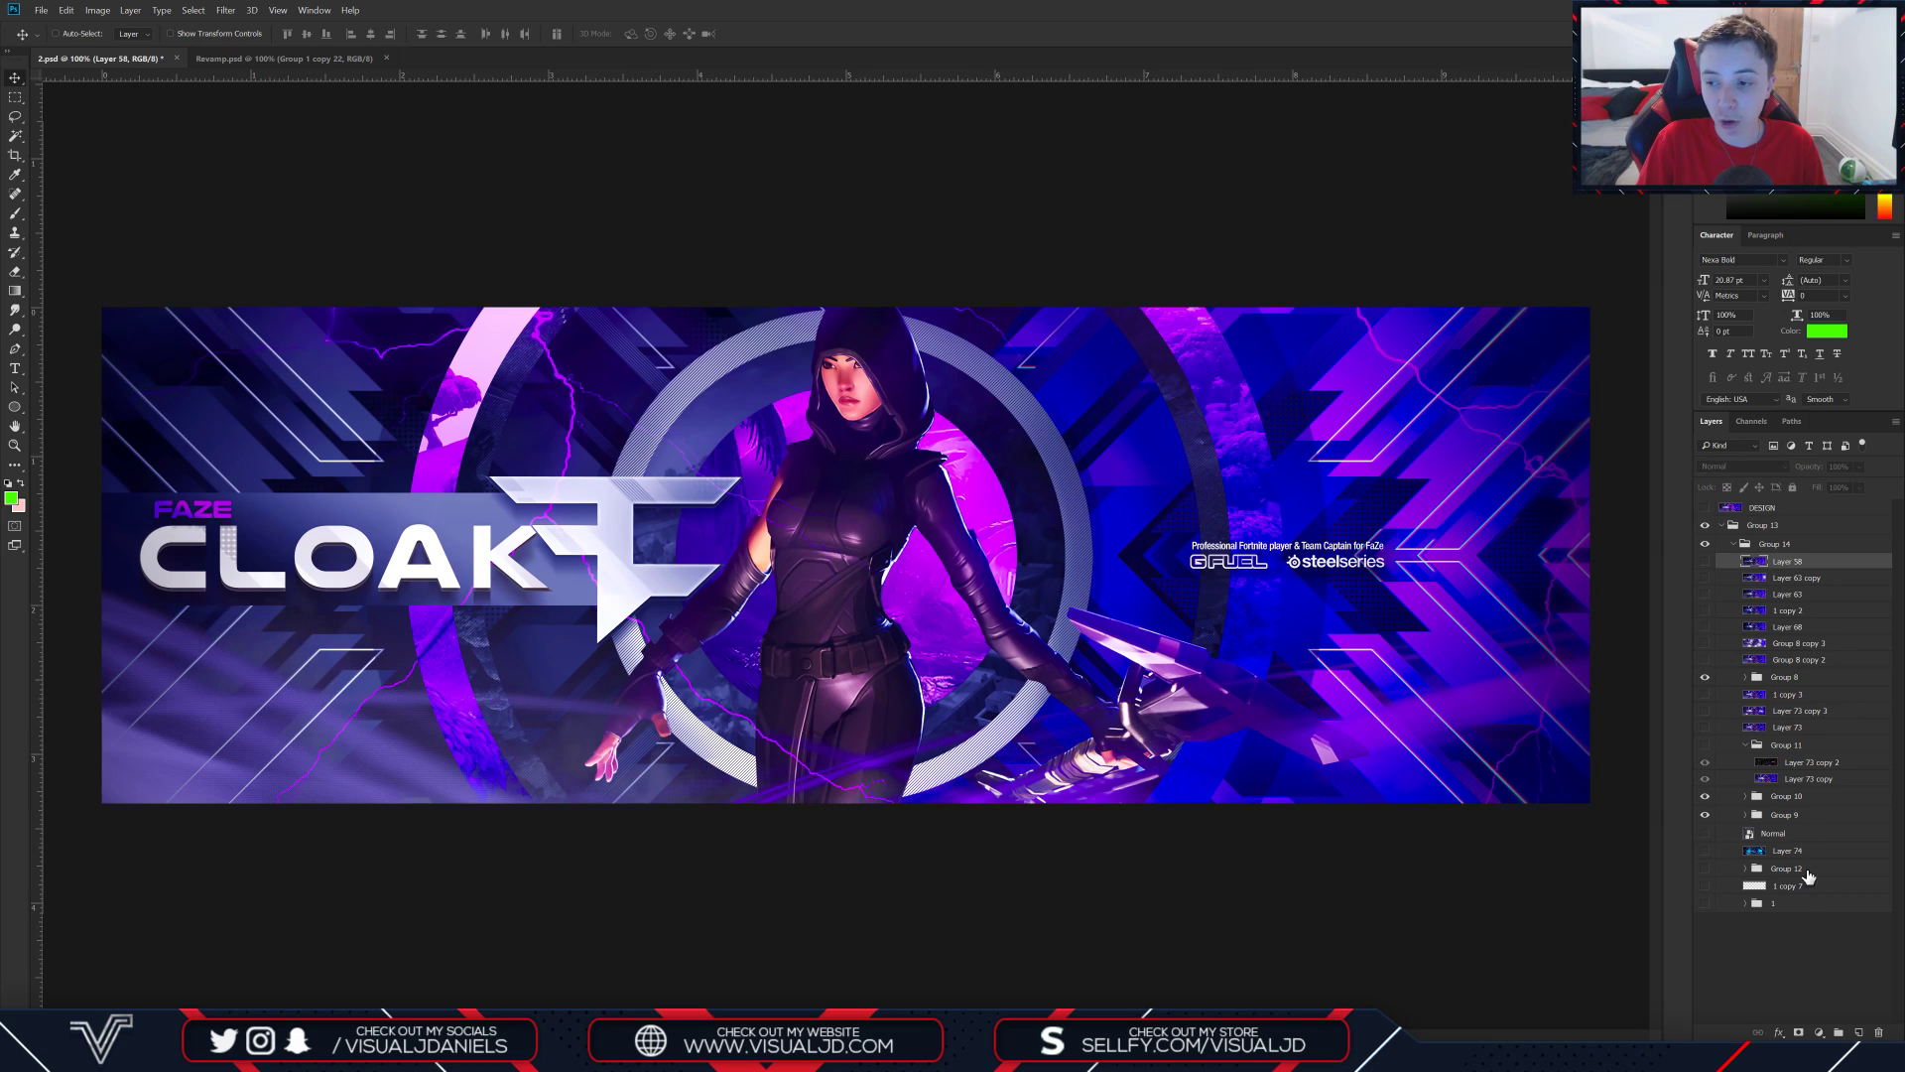
{"action": "left_click", "coordinate": [1810, 910], "text": "shift"}
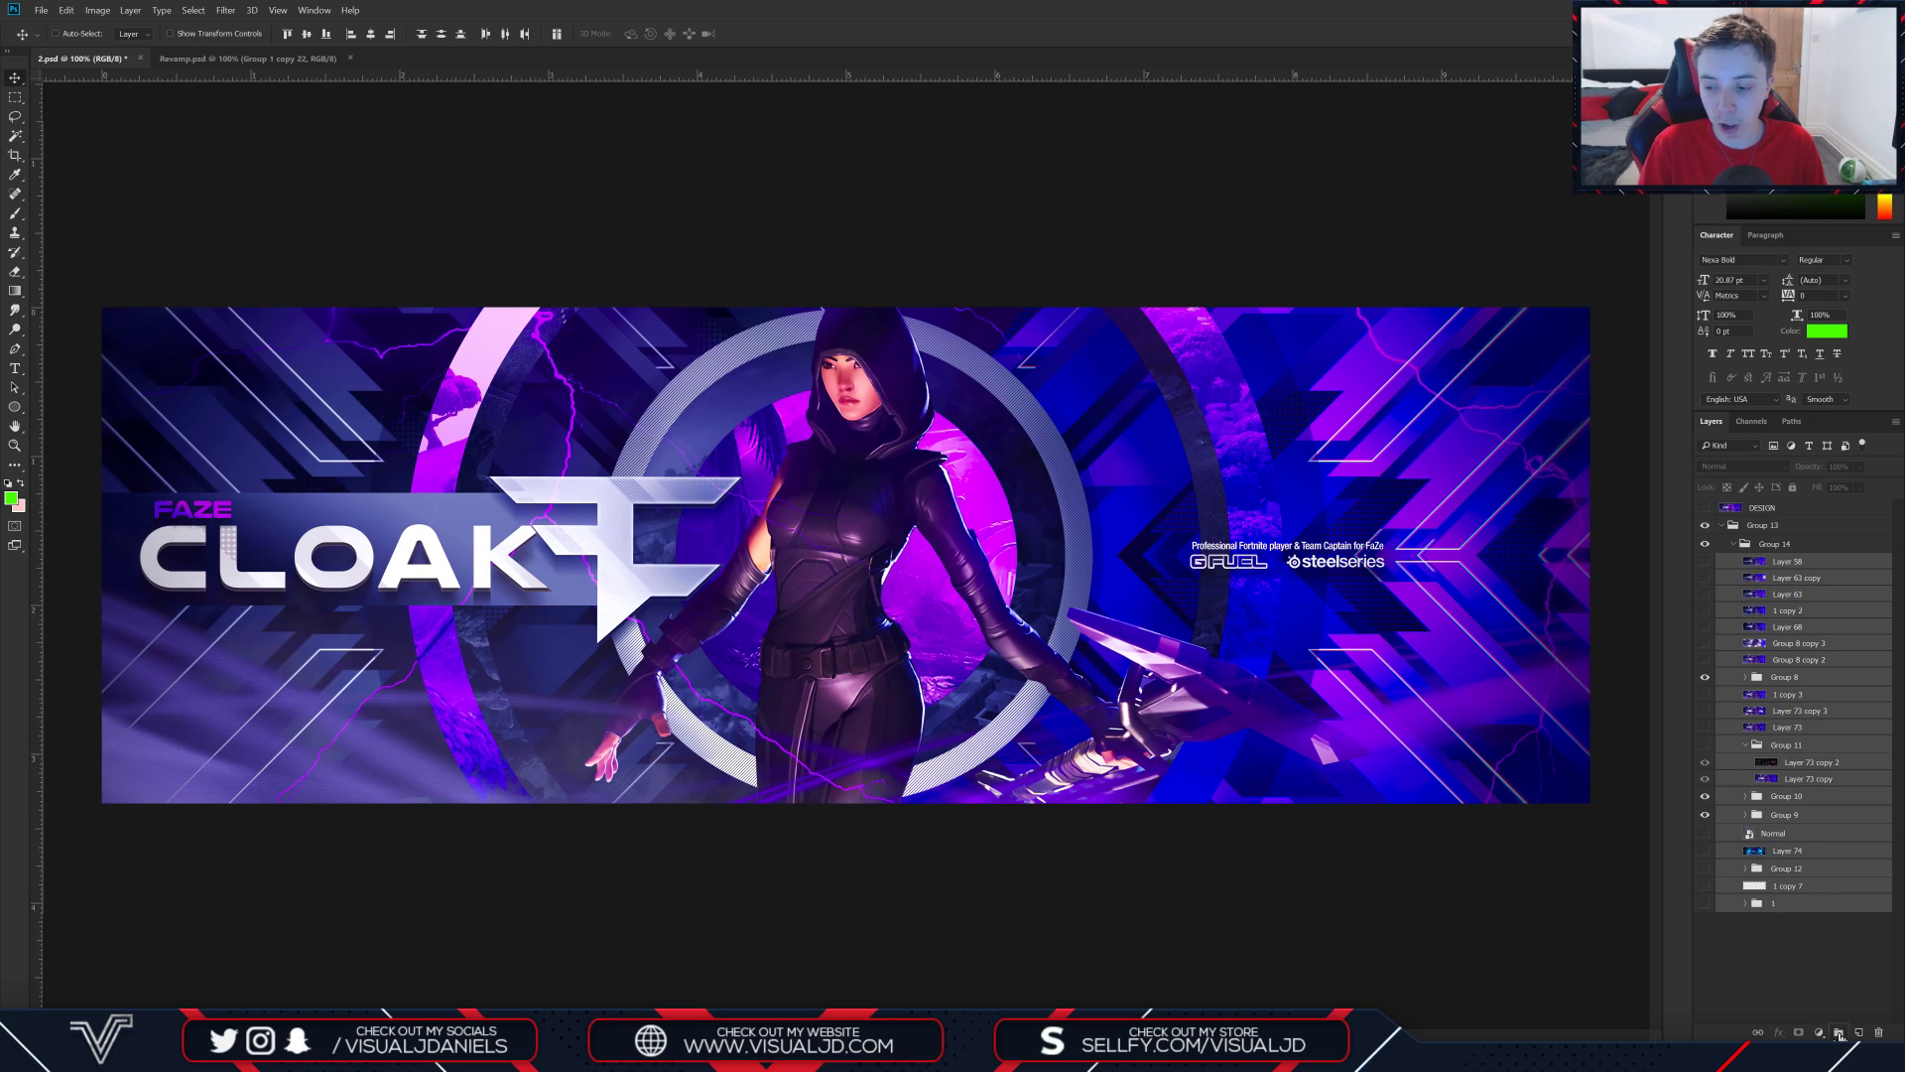
Group the selection as Group 15, duplicate and merge the copy, and re-show Group 13
{"action": "key", "text": "ctrl+g"}
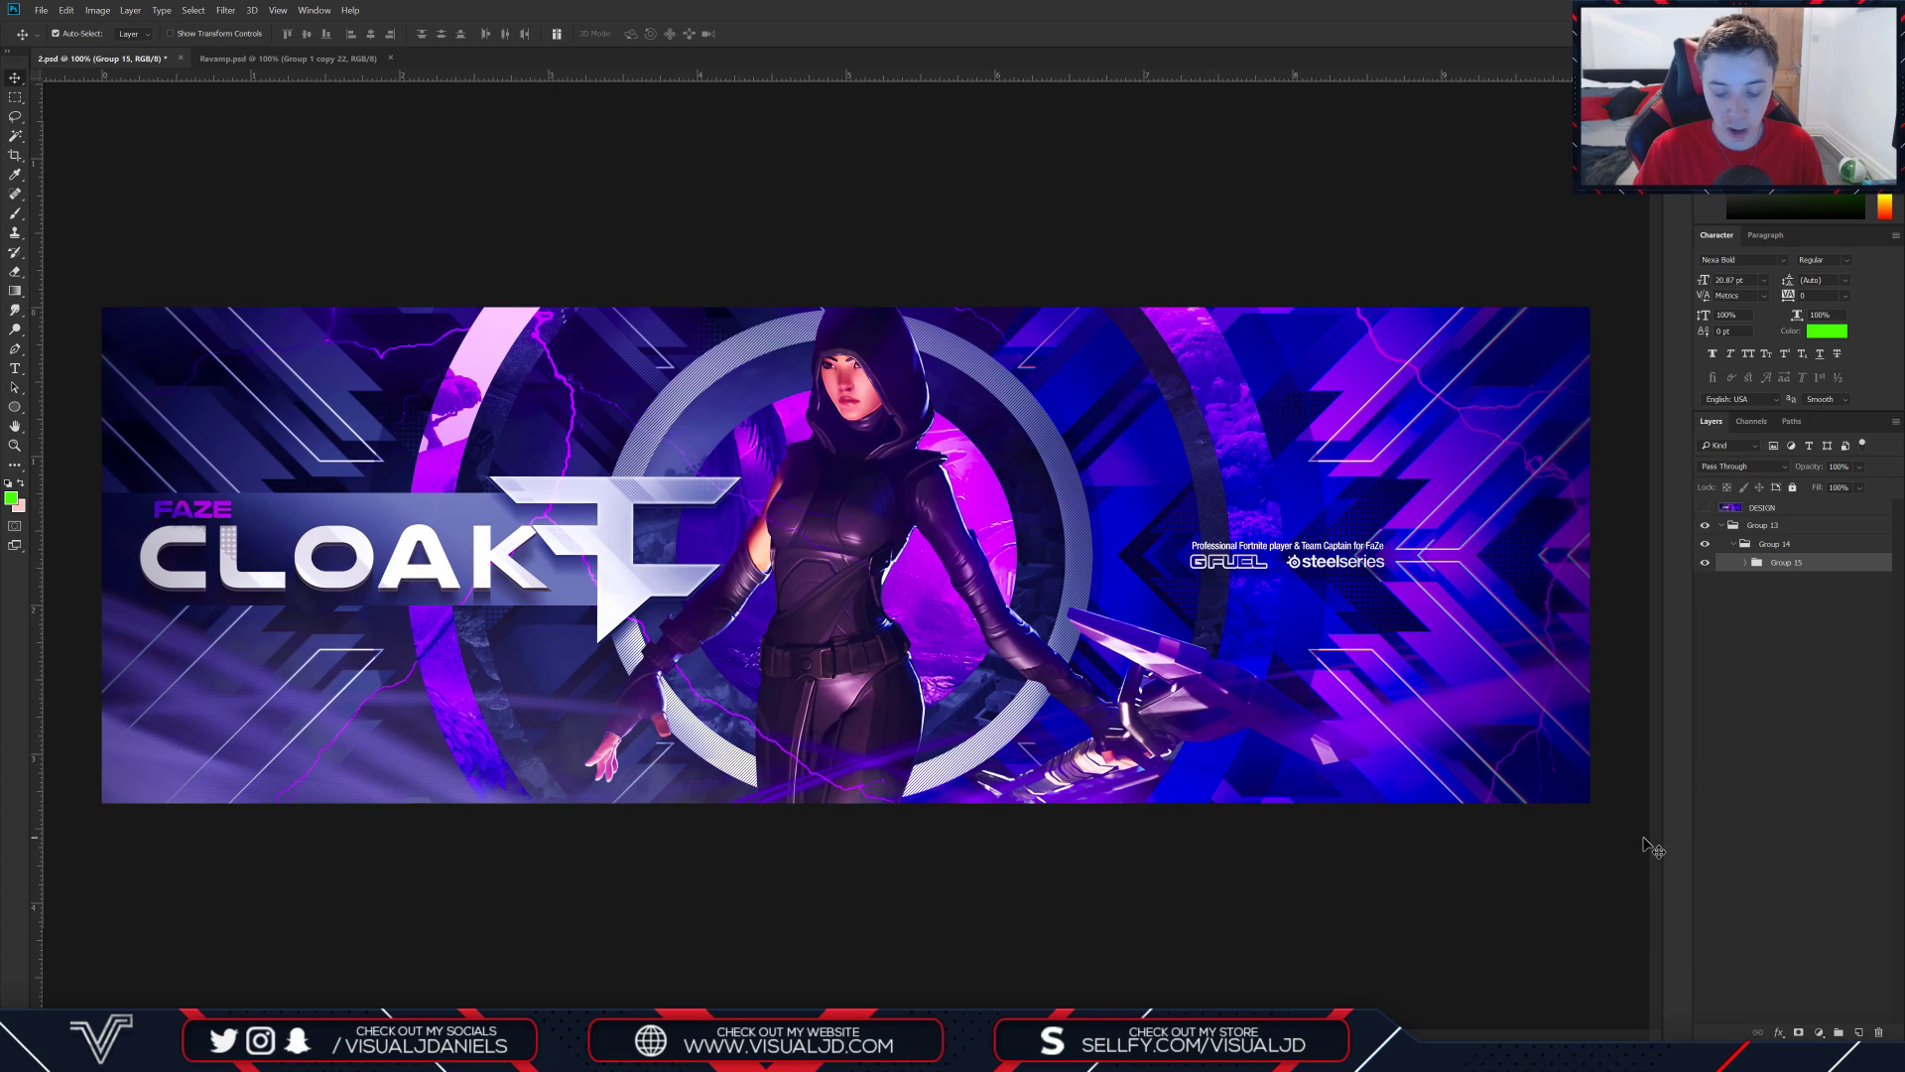
{"action": "key", "text": "ctrl+j"}
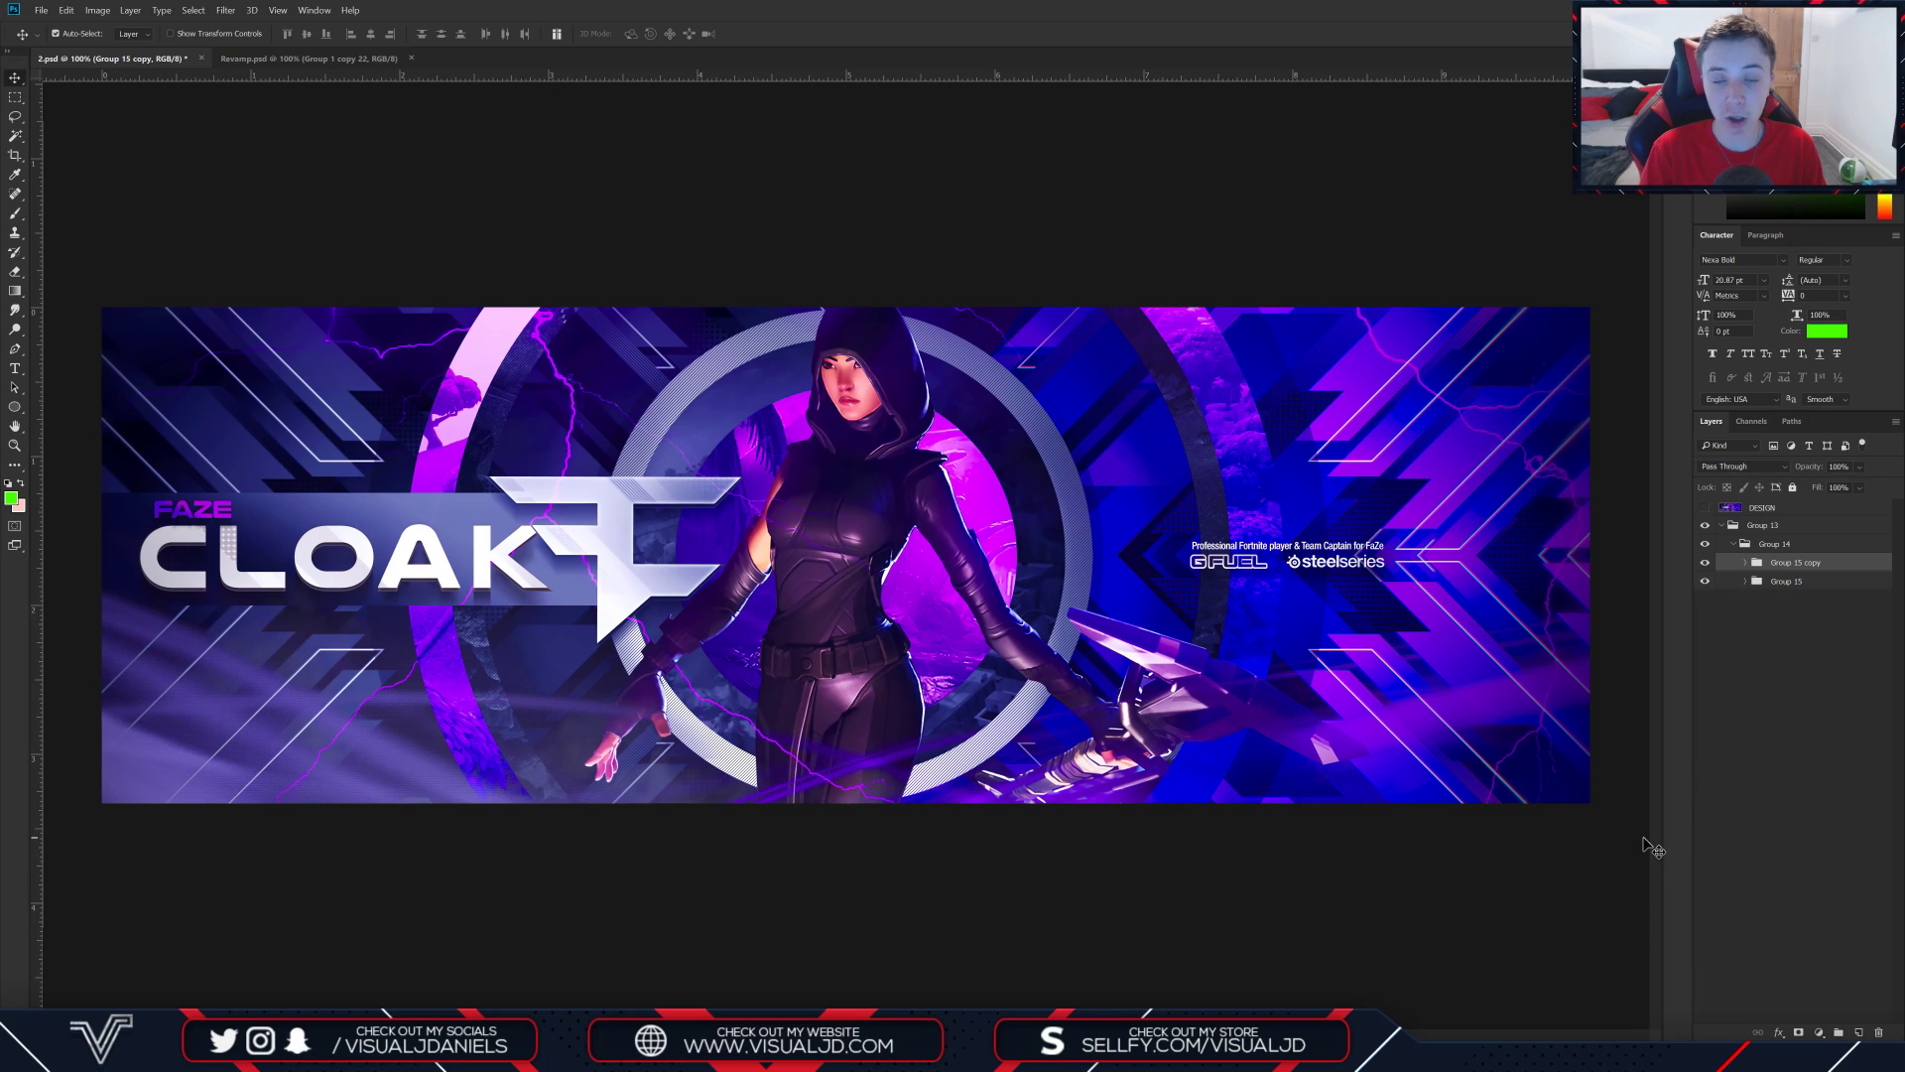
{"action": "key", "text": "ctrl+e"}
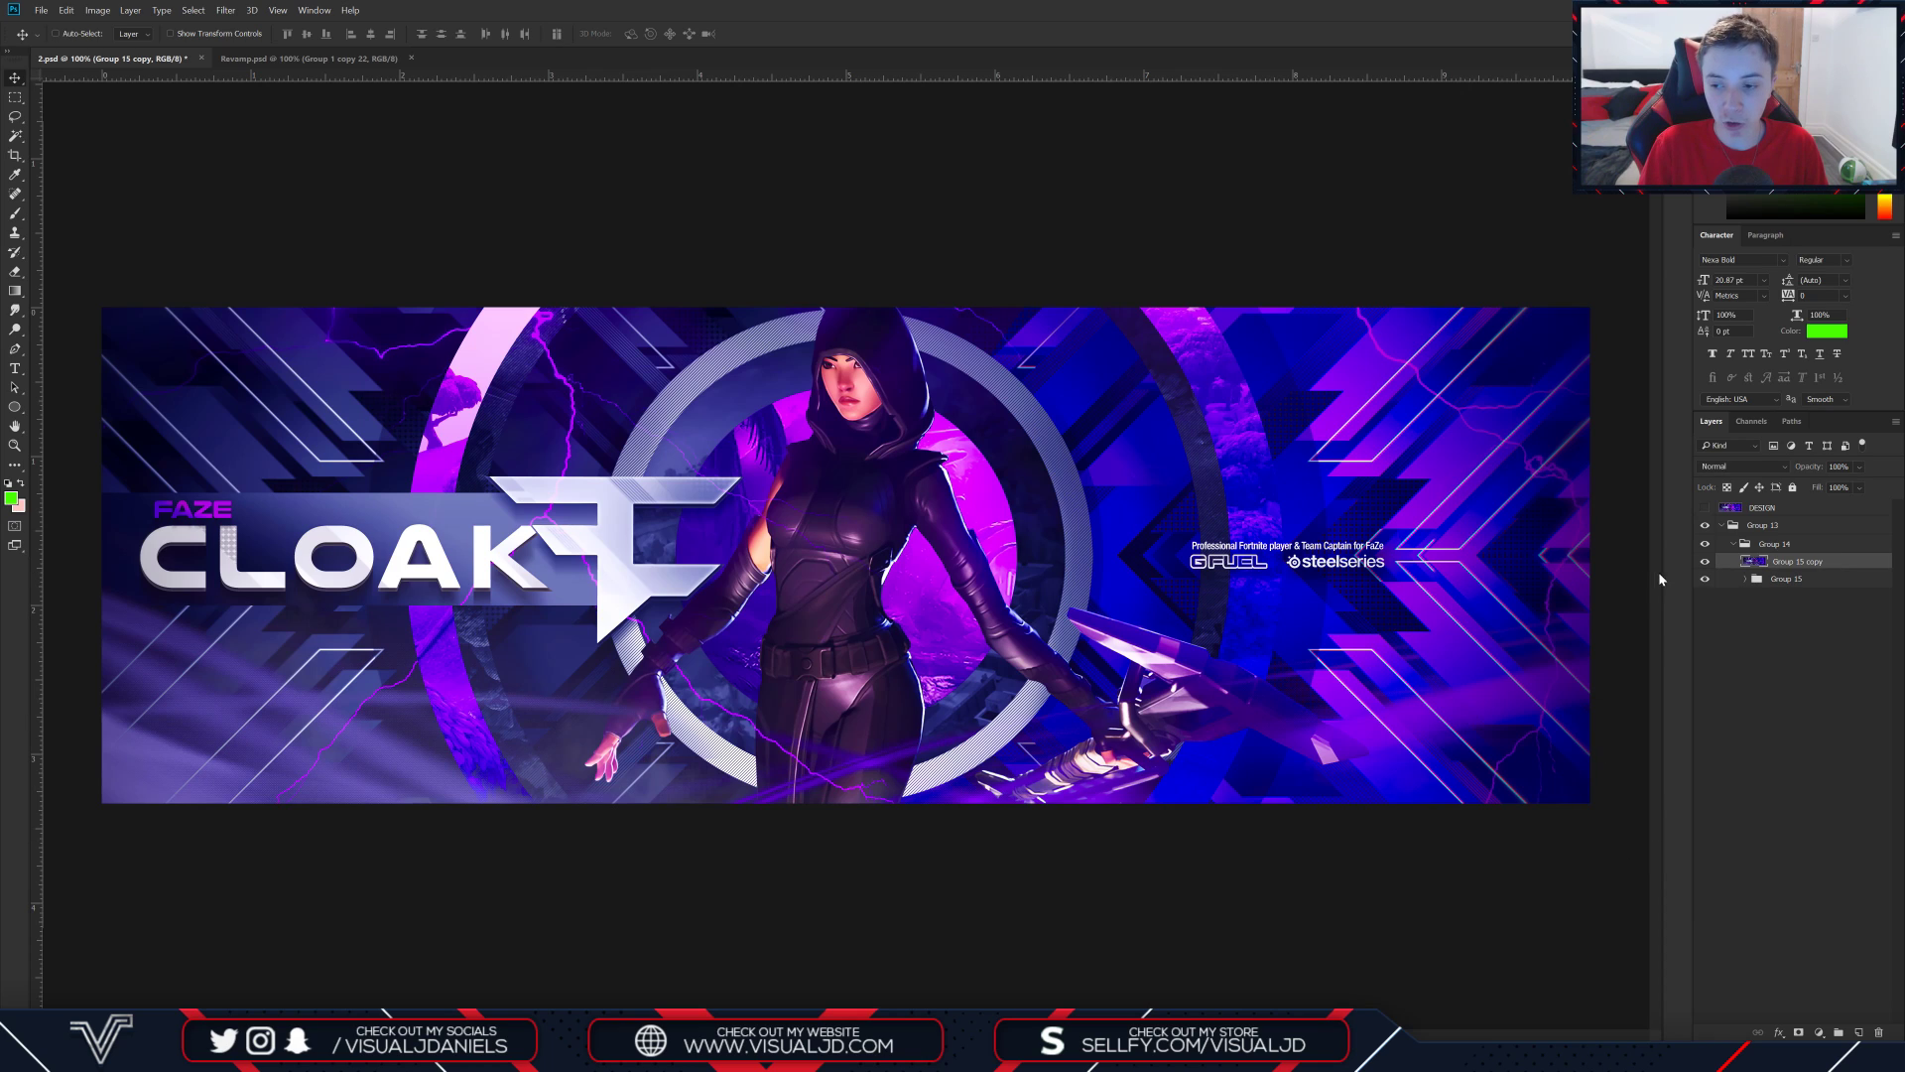
{"action": "left_click", "coordinate": [1705, 523]}
Select the DESIGN layer and hide Group 13 so only the merged banner shows
{"action": "left_click", "coordinate": [1722, 525]}
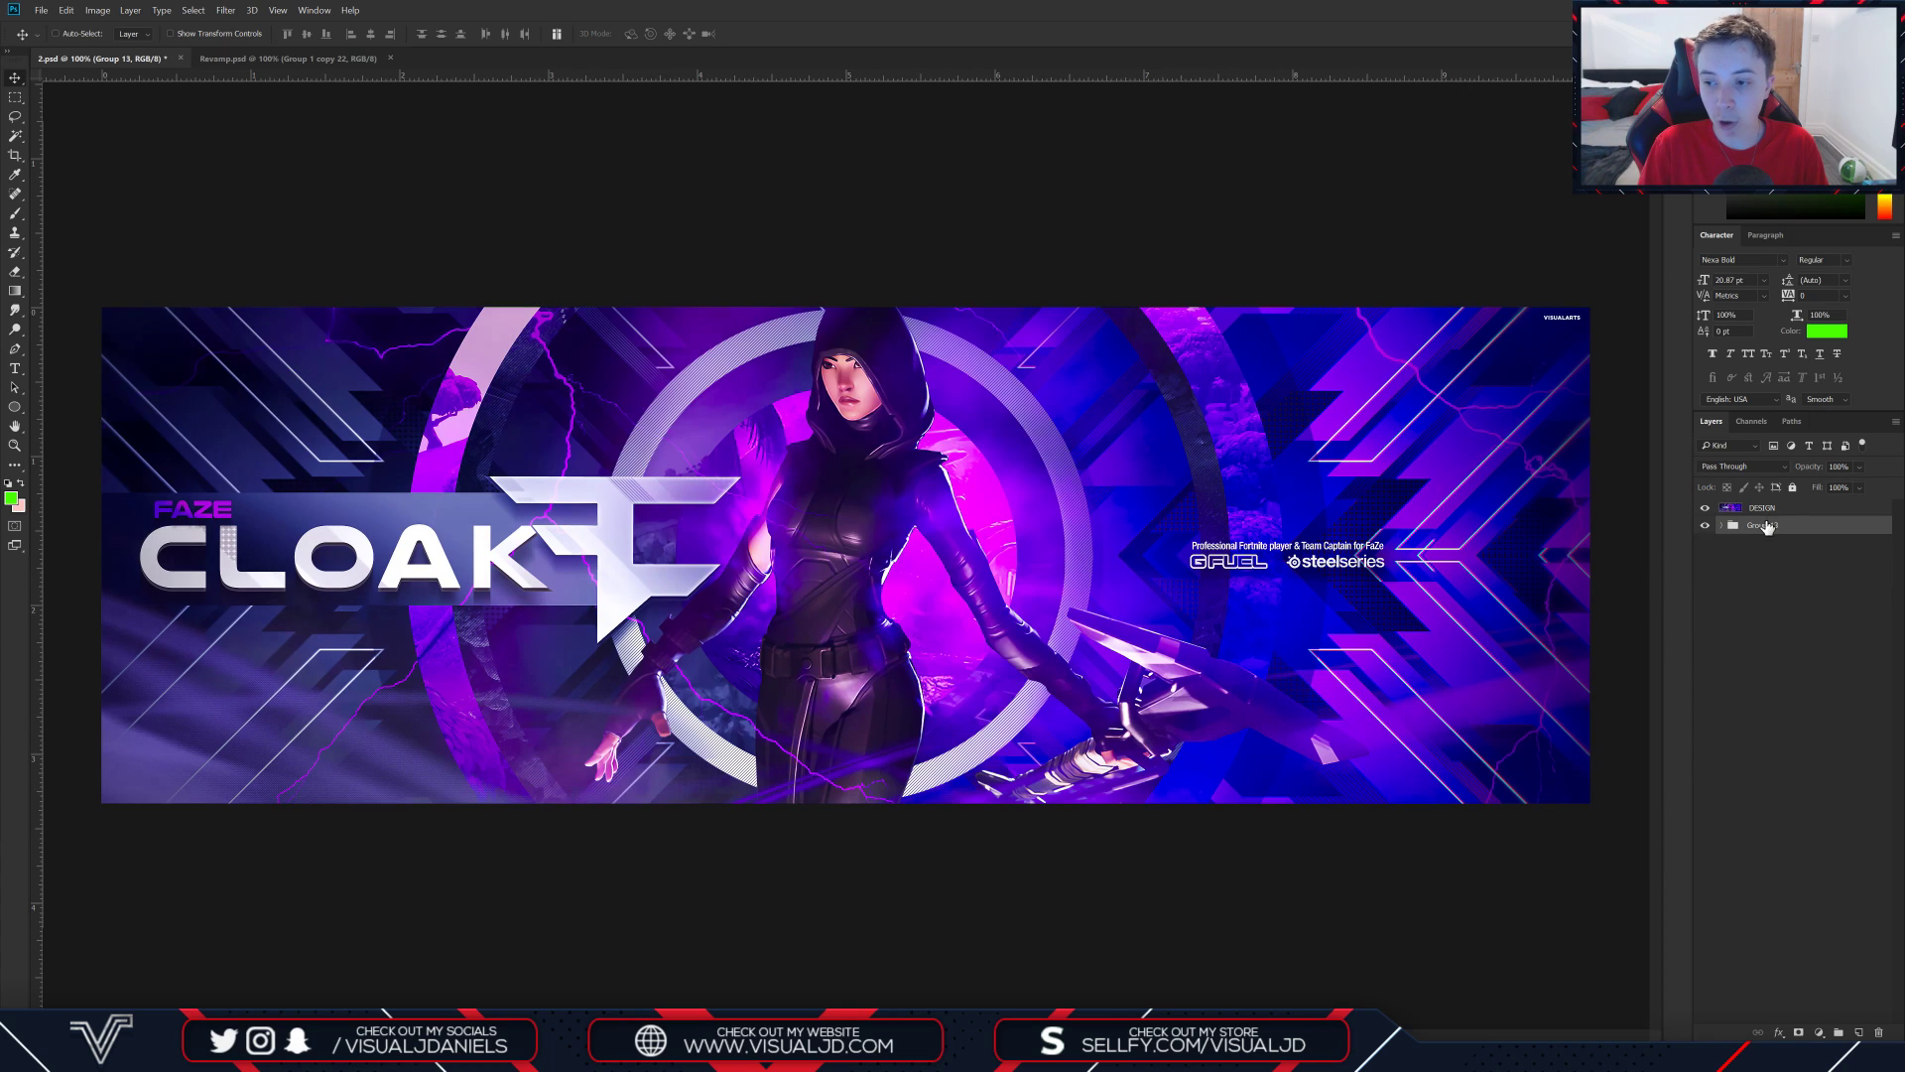
{"action": "left_click", "coordinate": [1775, 509]}
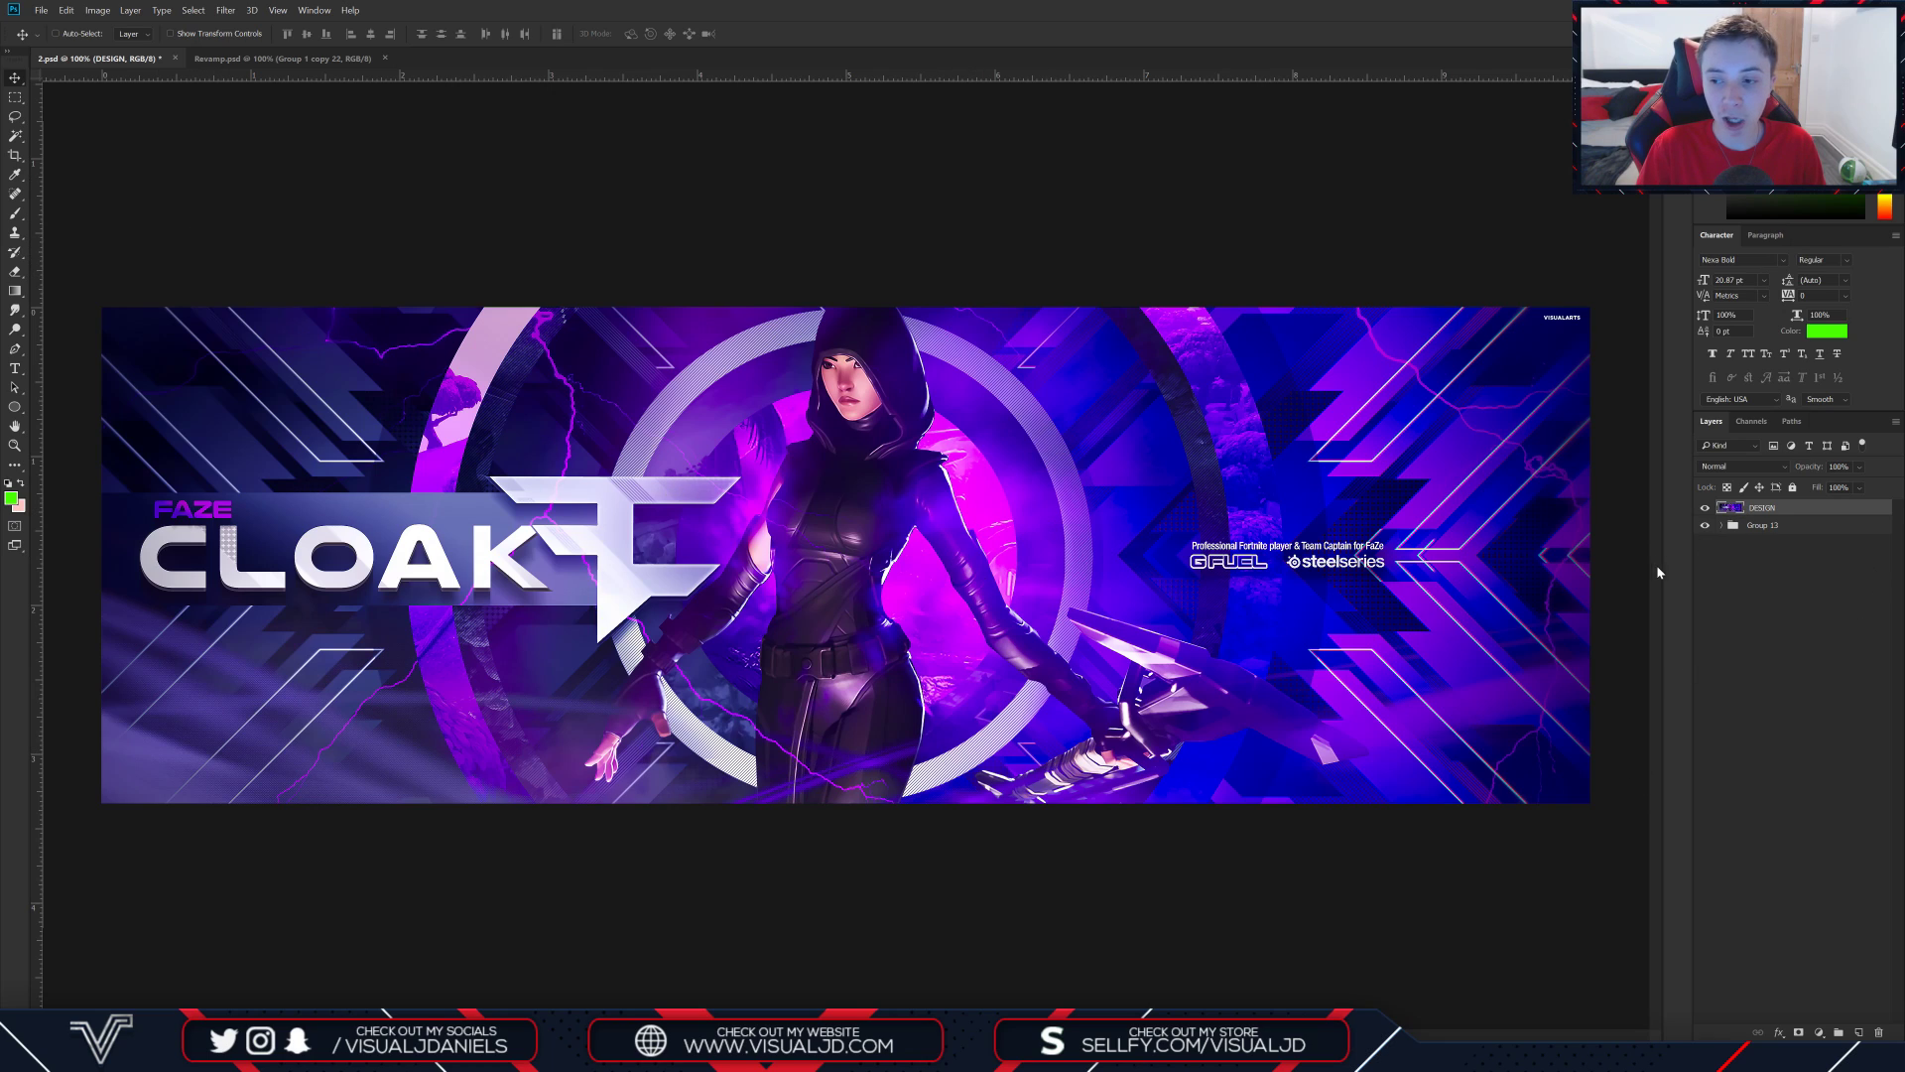
{"action": "left_click", "coordinate": [1704, 525]}
{"action": "left_click", "coordinate": [41, 10]}
Open Save for Web (Legacy) for a 3000×1000 PNG-24 export with Bilinear resampling
{"action": "mouse_move", "coordinate": [110, 215]}
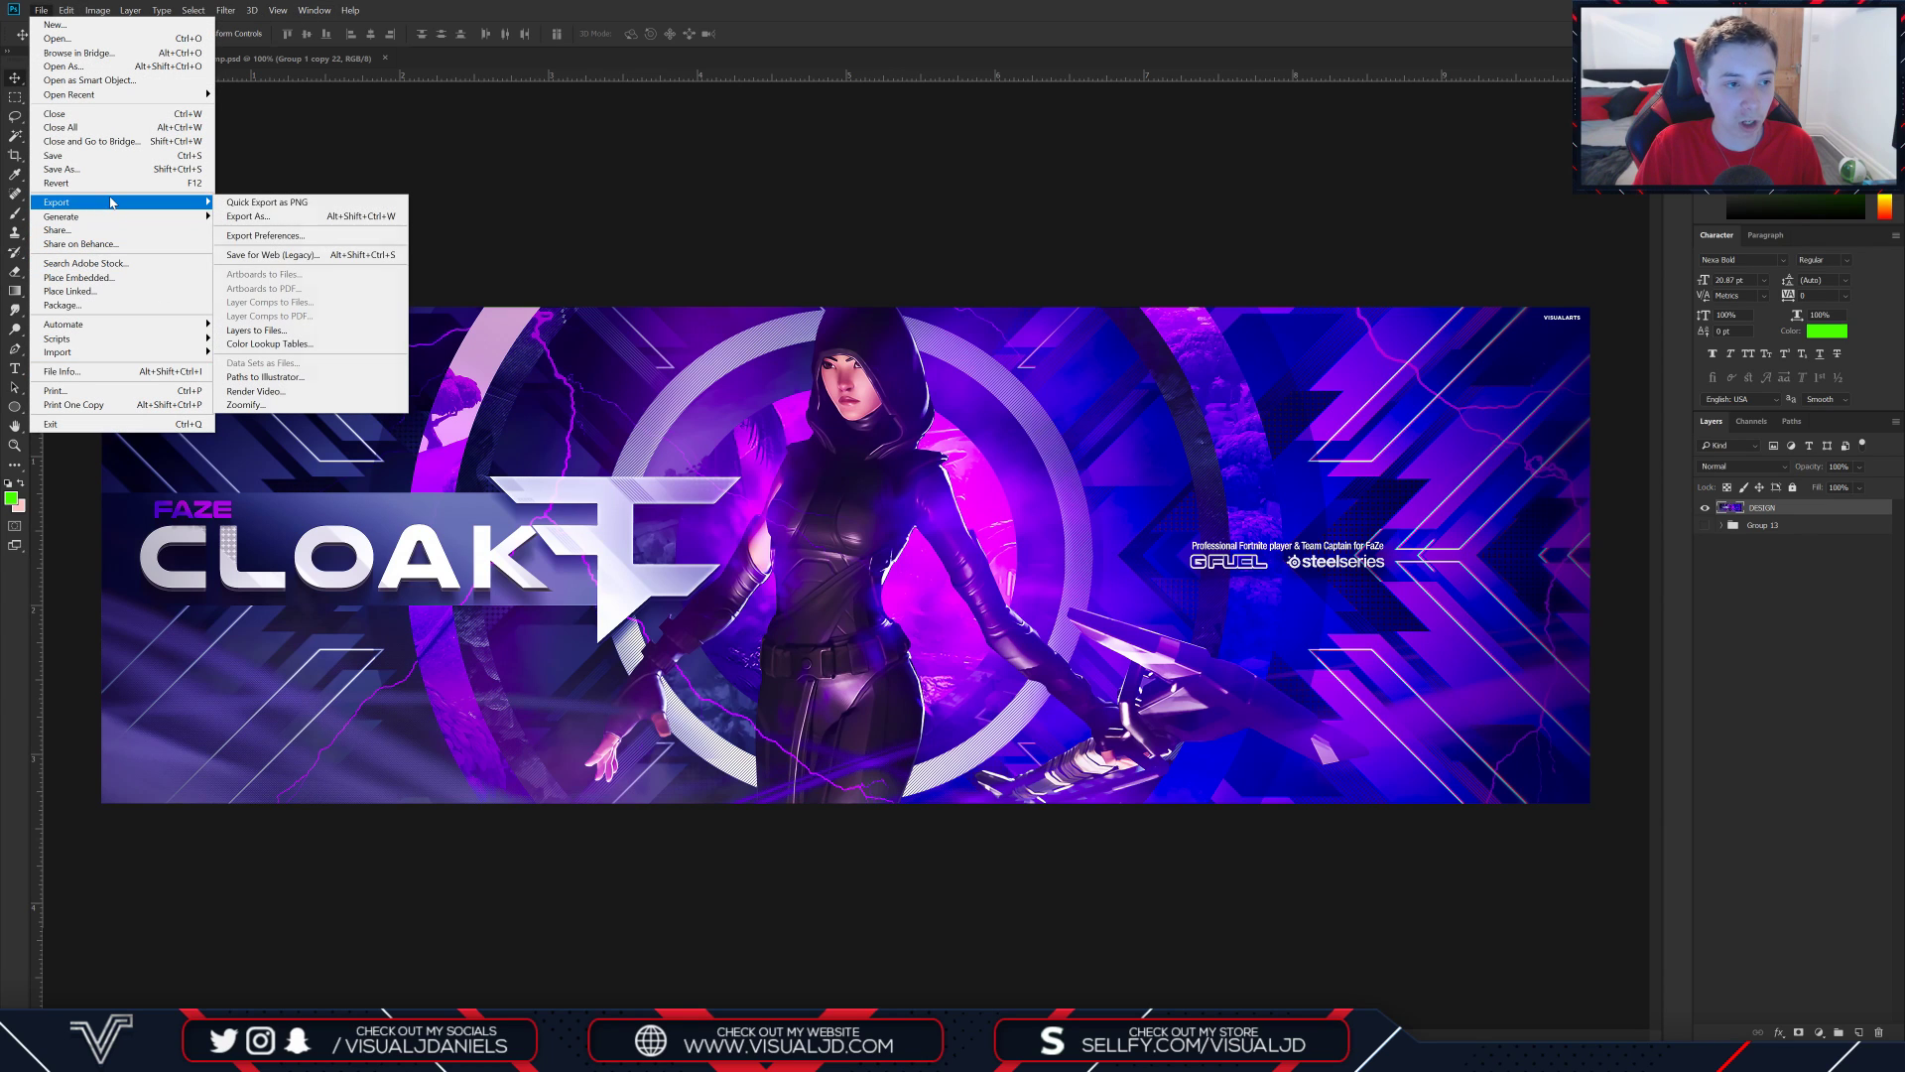
{"action": "left_click", "coordinate": [298, 253]}
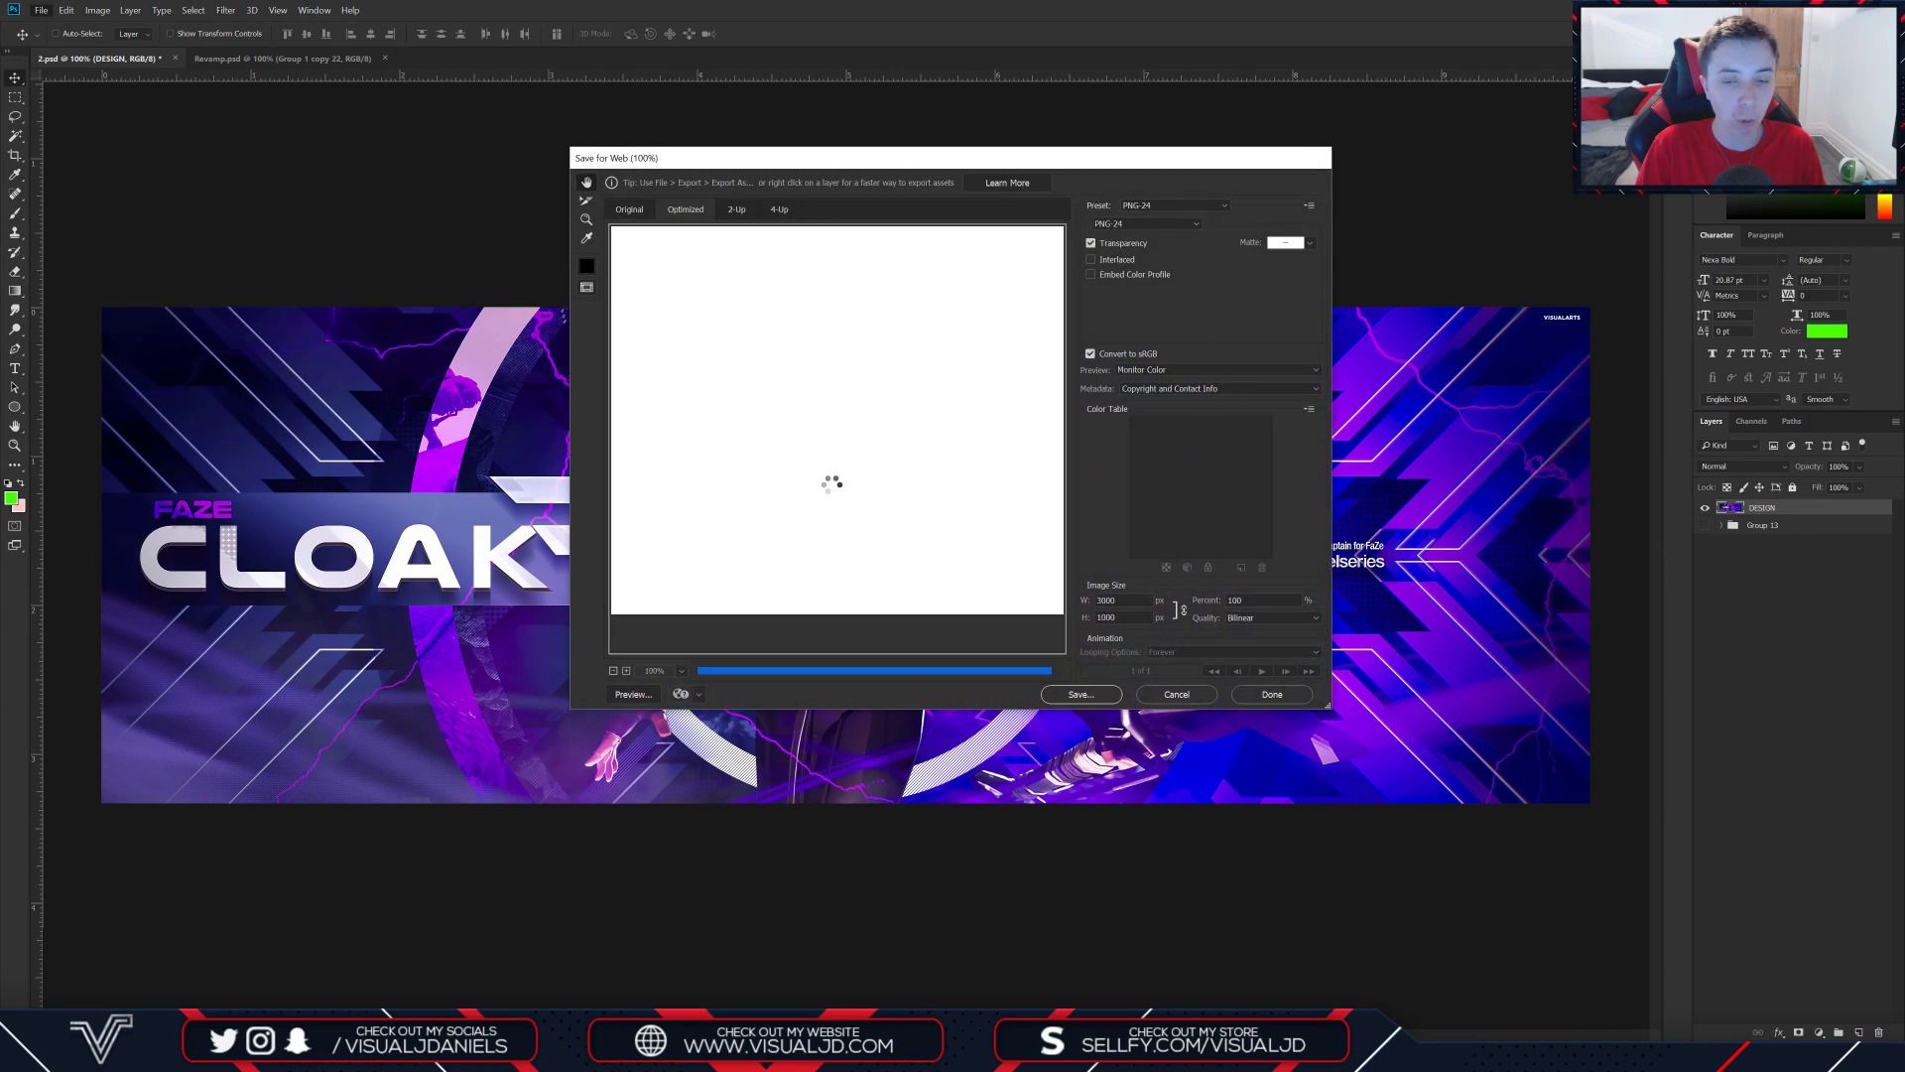
{"action": "left_click", "coordinate": [1275, 625]}
{"action": "left_click", "coordinate": [1258, 627]}
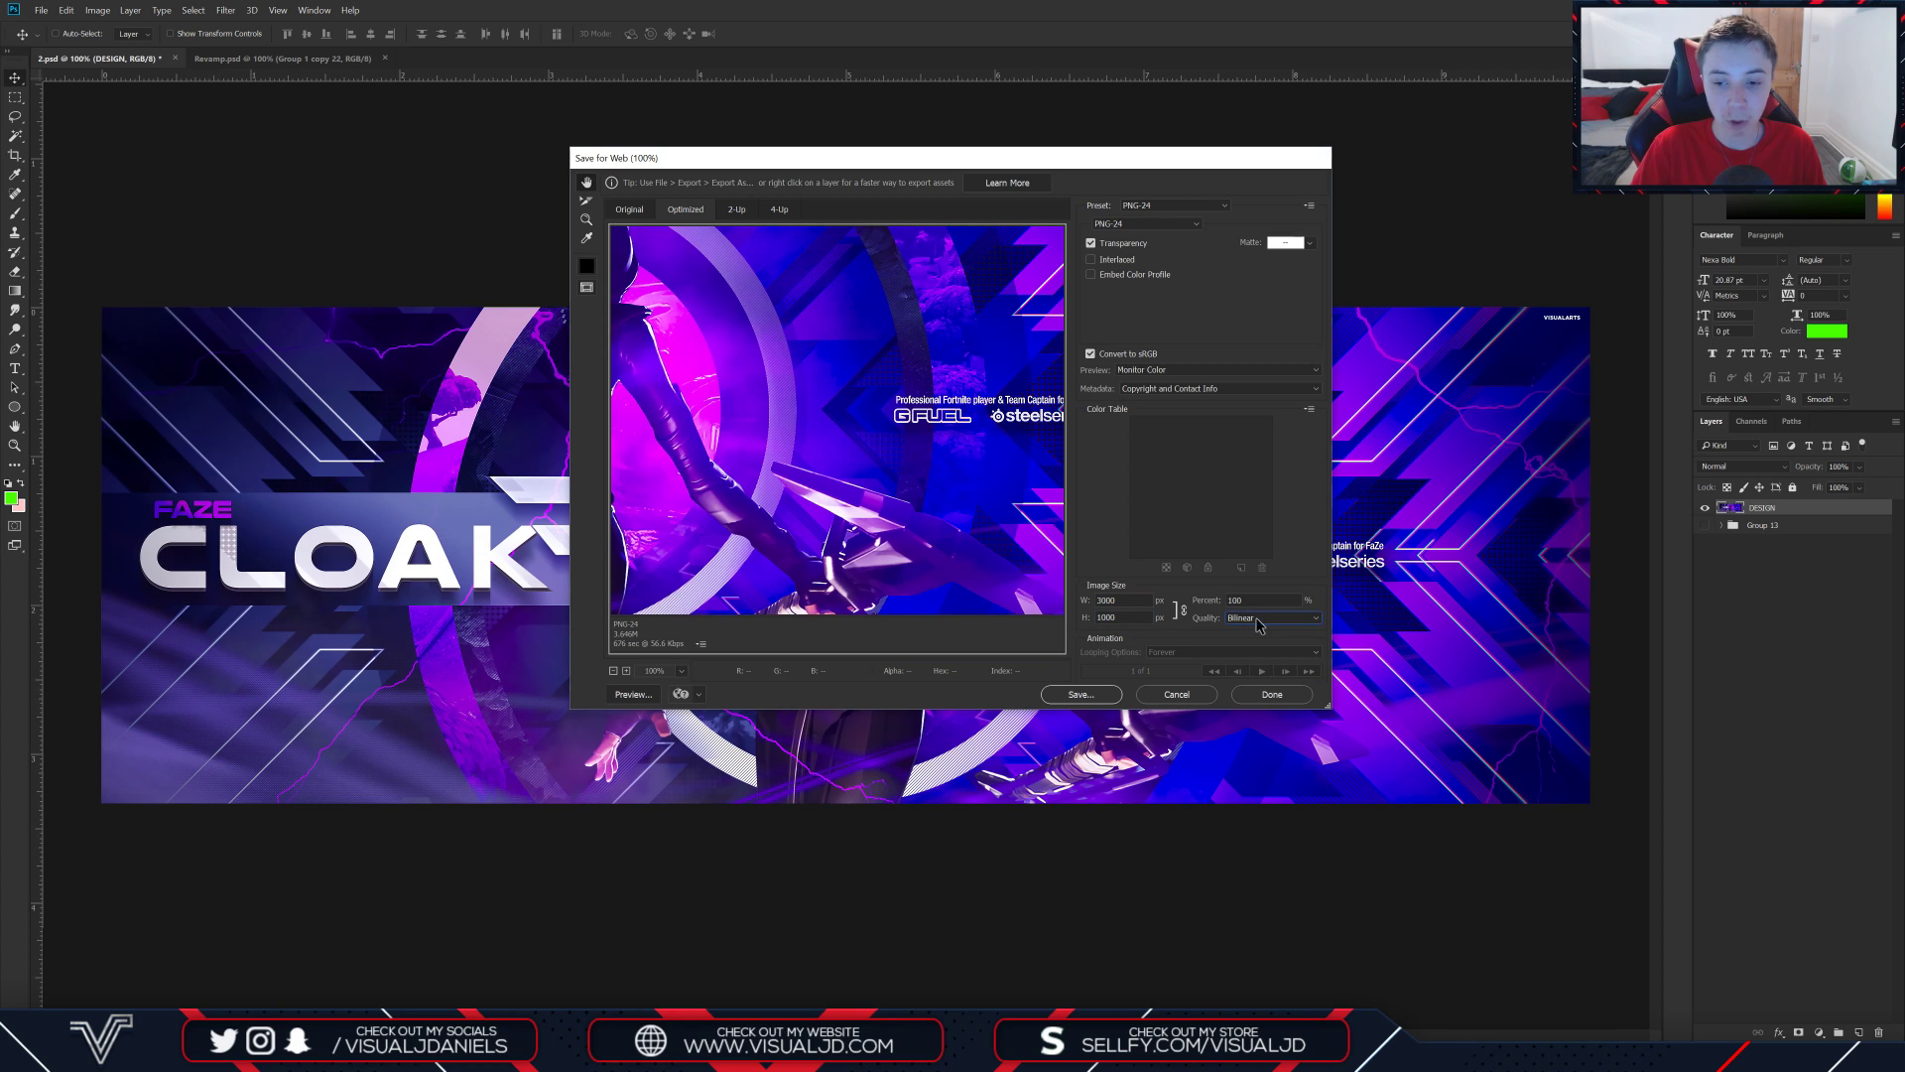
Pan the export preview over the character, FaZe logo, FAZE CLOAK title and sponsor text
{"action": "left_click_drag", "start_coordinate": [1052, 451], "coordinate": [1016, 516]}
{"action": "left_click_drag", "start_coordinate": [855, 456], "coordinate": [1377, 617]}
{"action": "left_click_drag", "start_coordinate": [938, 508], "coordinate": [927, 496]}
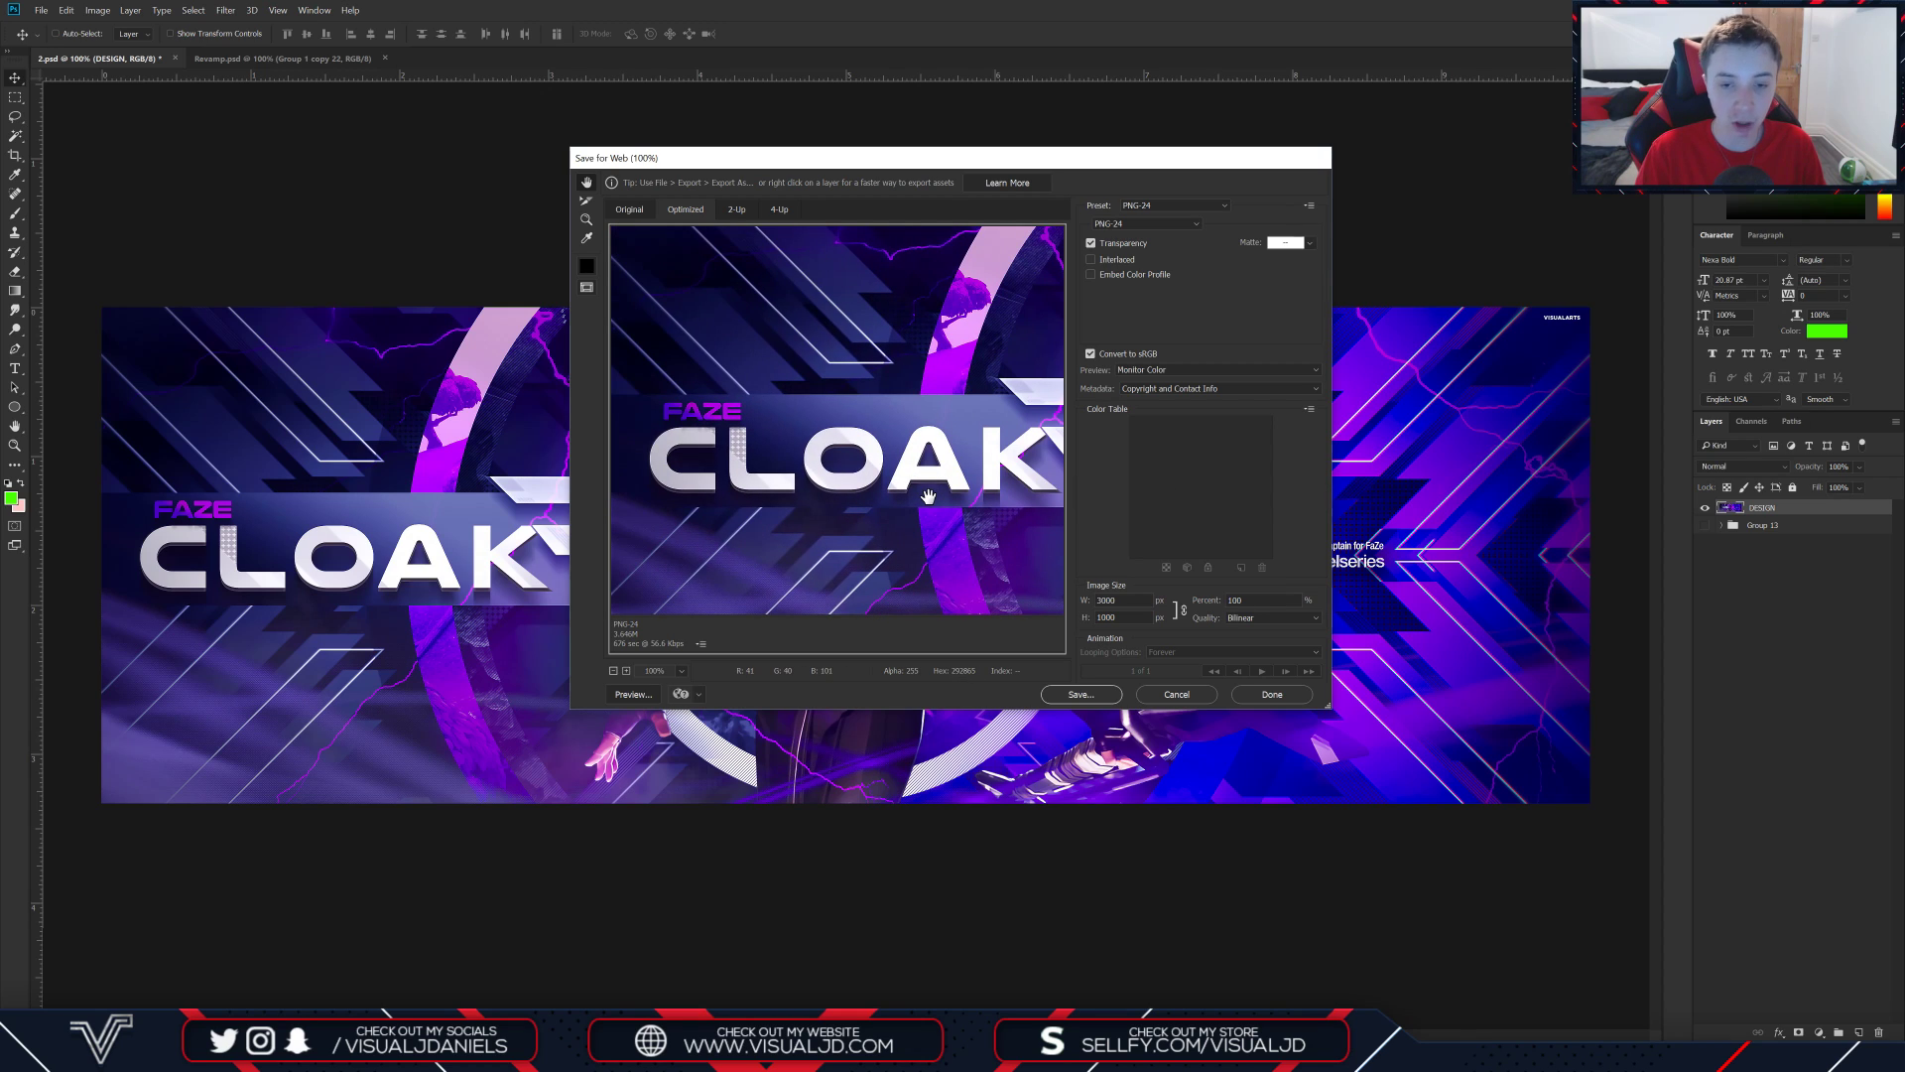
{"action": "left_click_drag", "start_coordinate": [754, 158], "coordinate": [752, 132]}
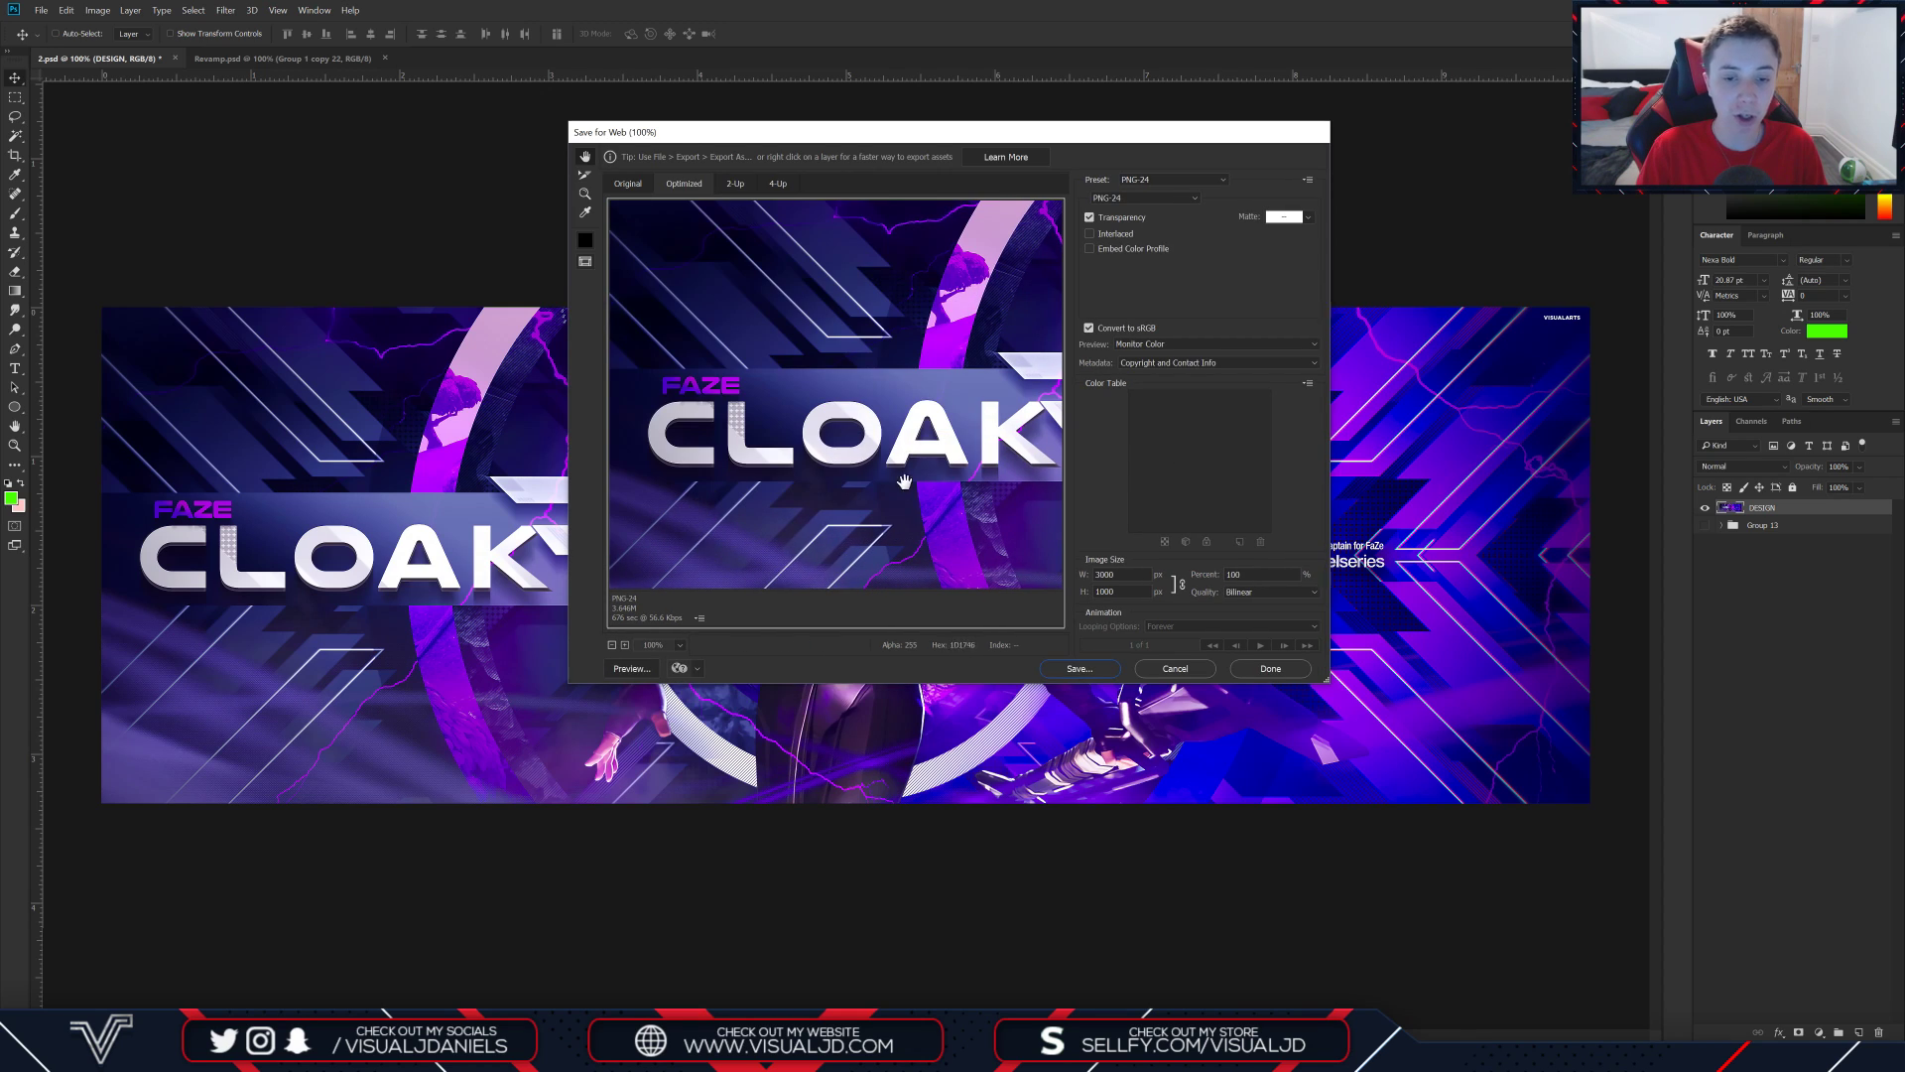
{"action": "left_click_drag", "start_coordinate": [905, 482], "coordinate": [441, 601]}
{"action": "left_click_drag", "start_coordinate": [1027, 298], "coordinate": [511, 486]}
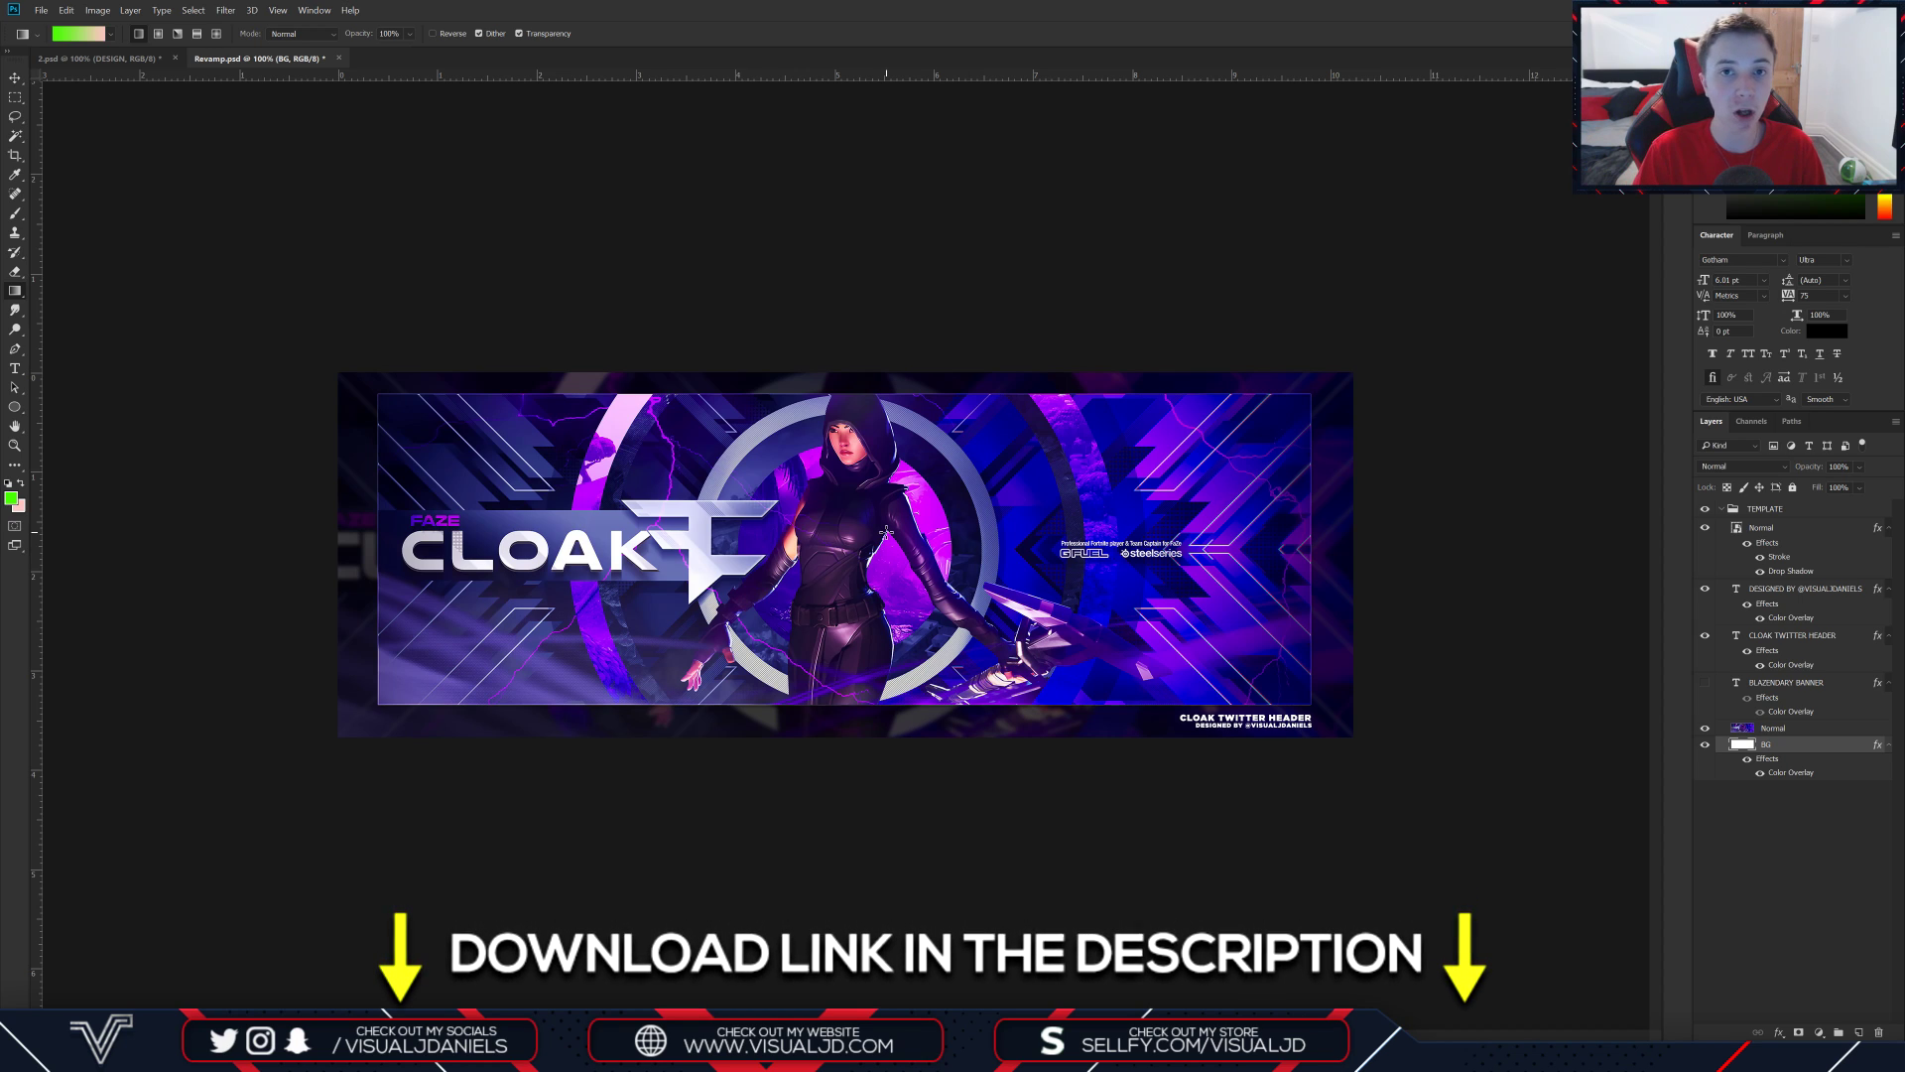
{"action": "key", "text": "v"}
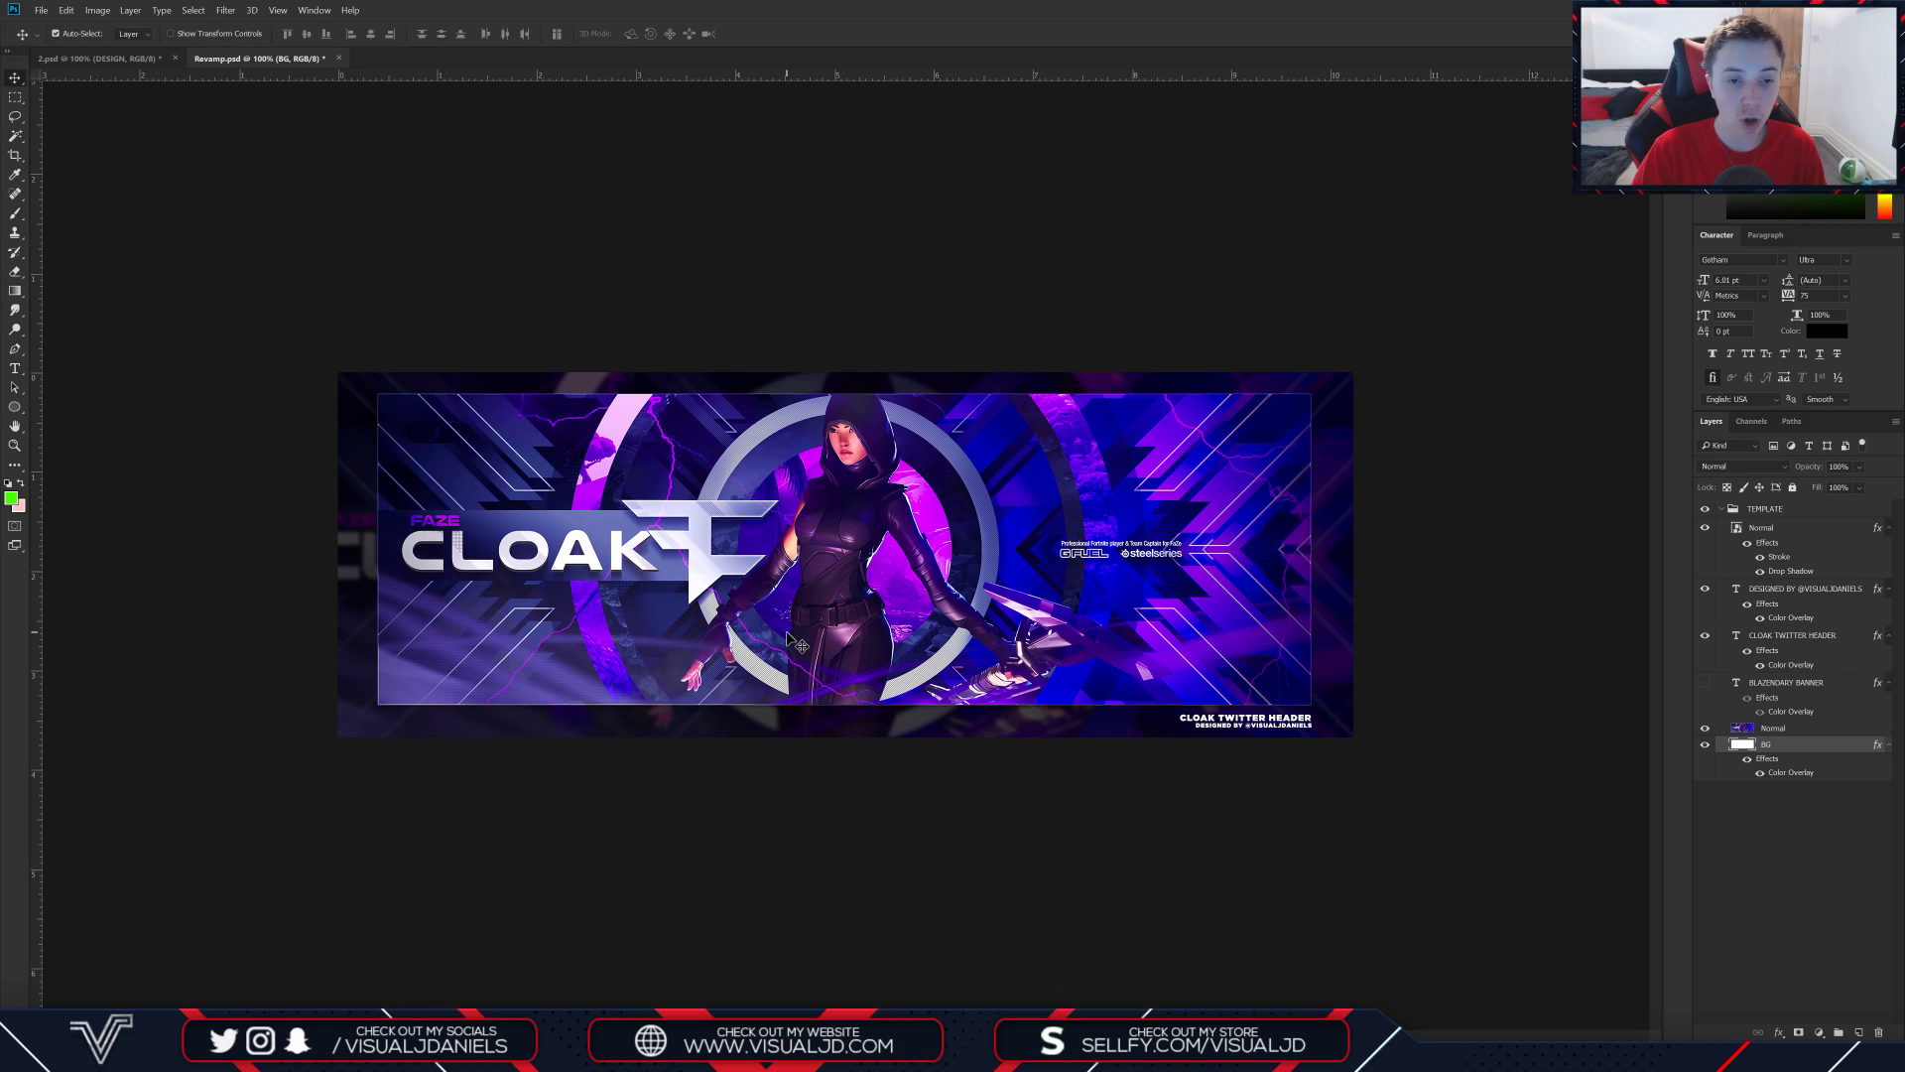
{"action": "key", "text": "ctrl+plus"}
{"action": "key", "text": "ctrl+minus"}
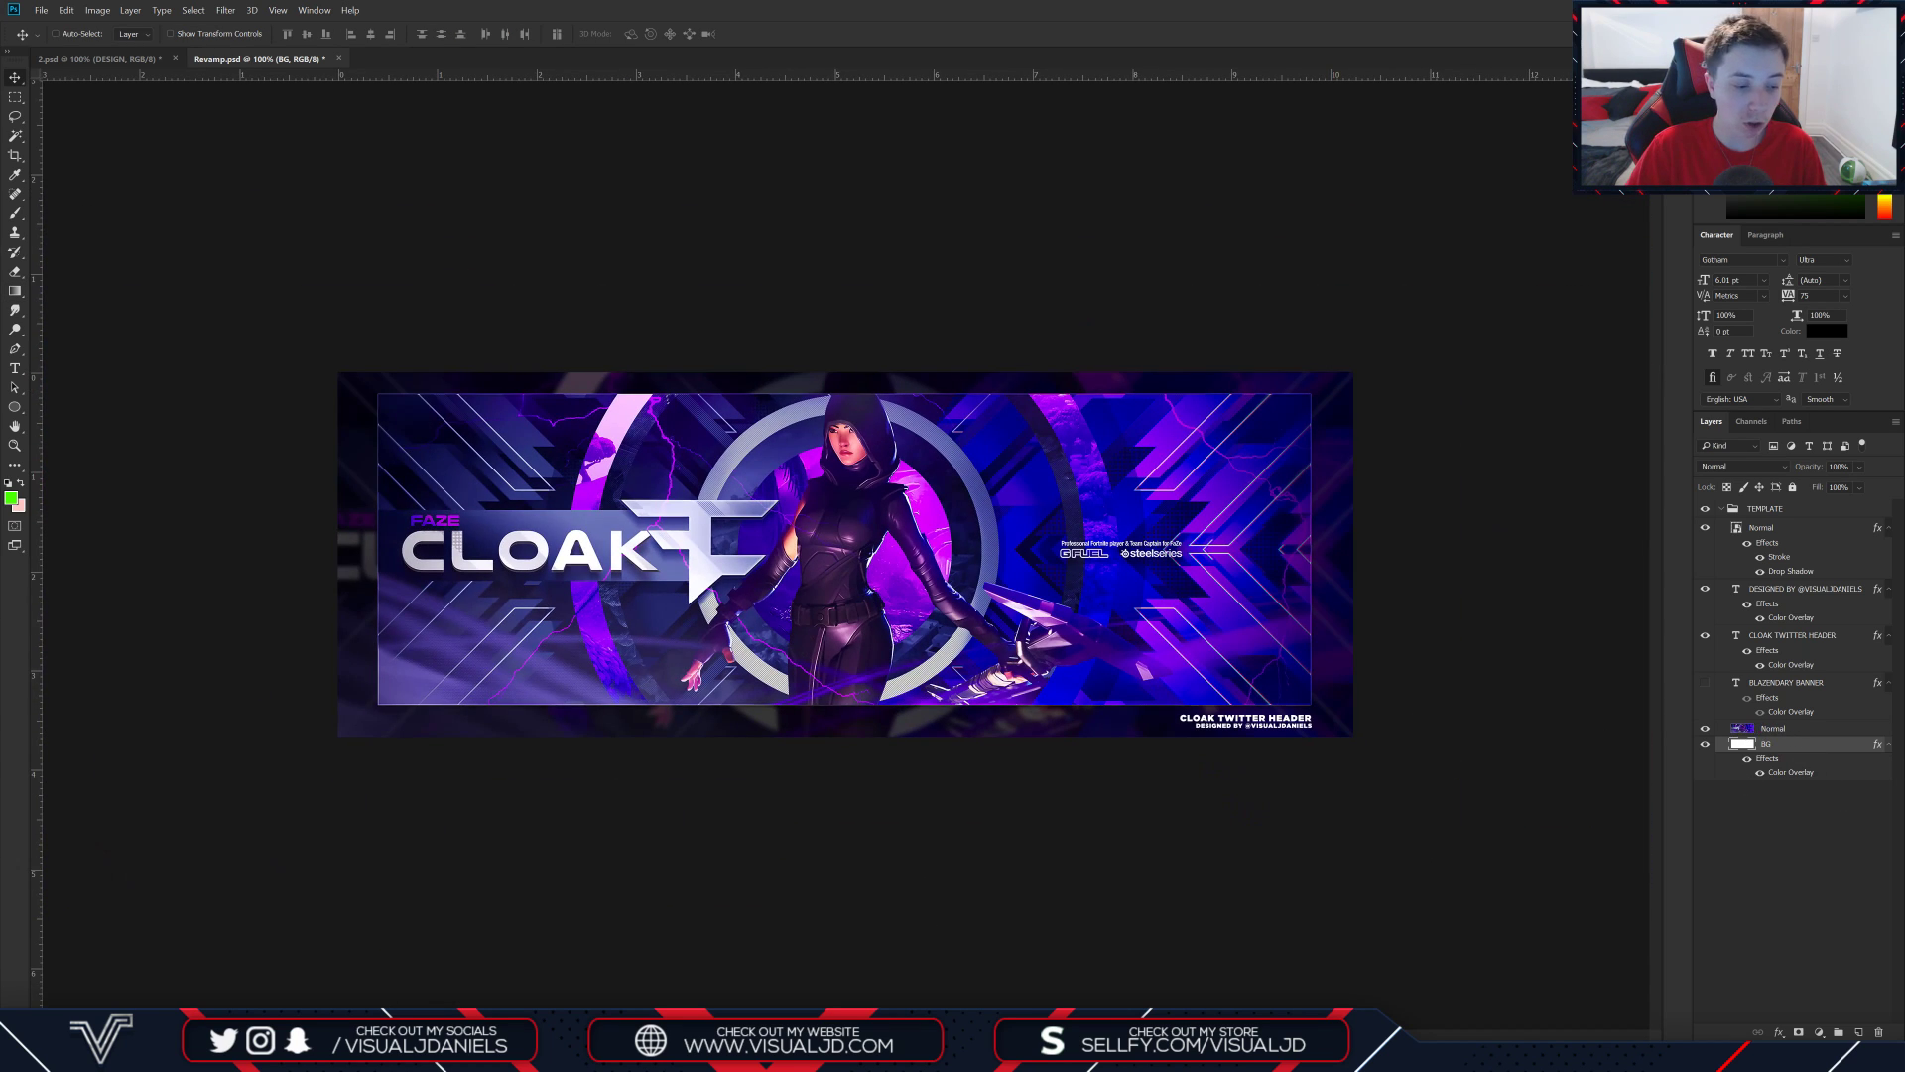
{"action": "key", "text": "alt+Tab"}
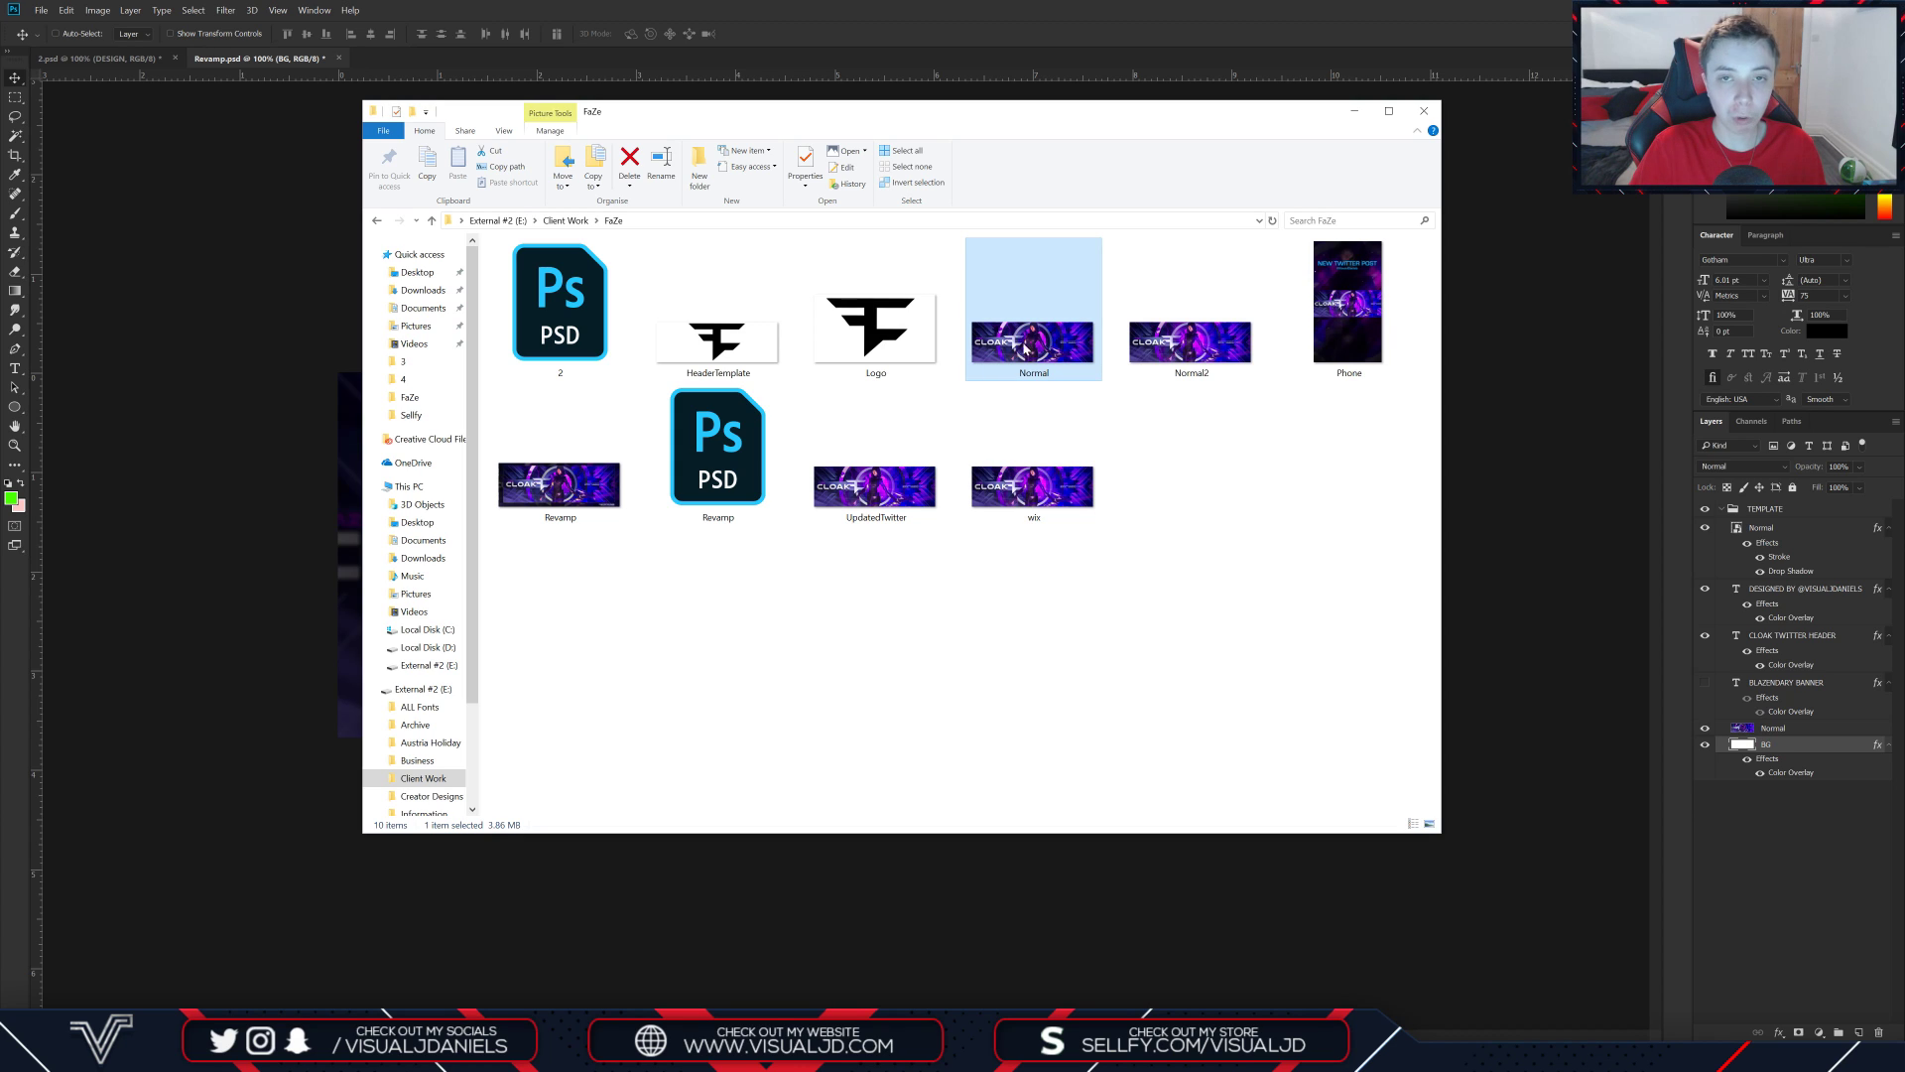
Drag the Normal2 header image into Revamp.psd and scale it down to fit the banner frame
{"action": "left_click_drag", "start_coordinate": [1140, 348], "coordinate": [883, 576]}
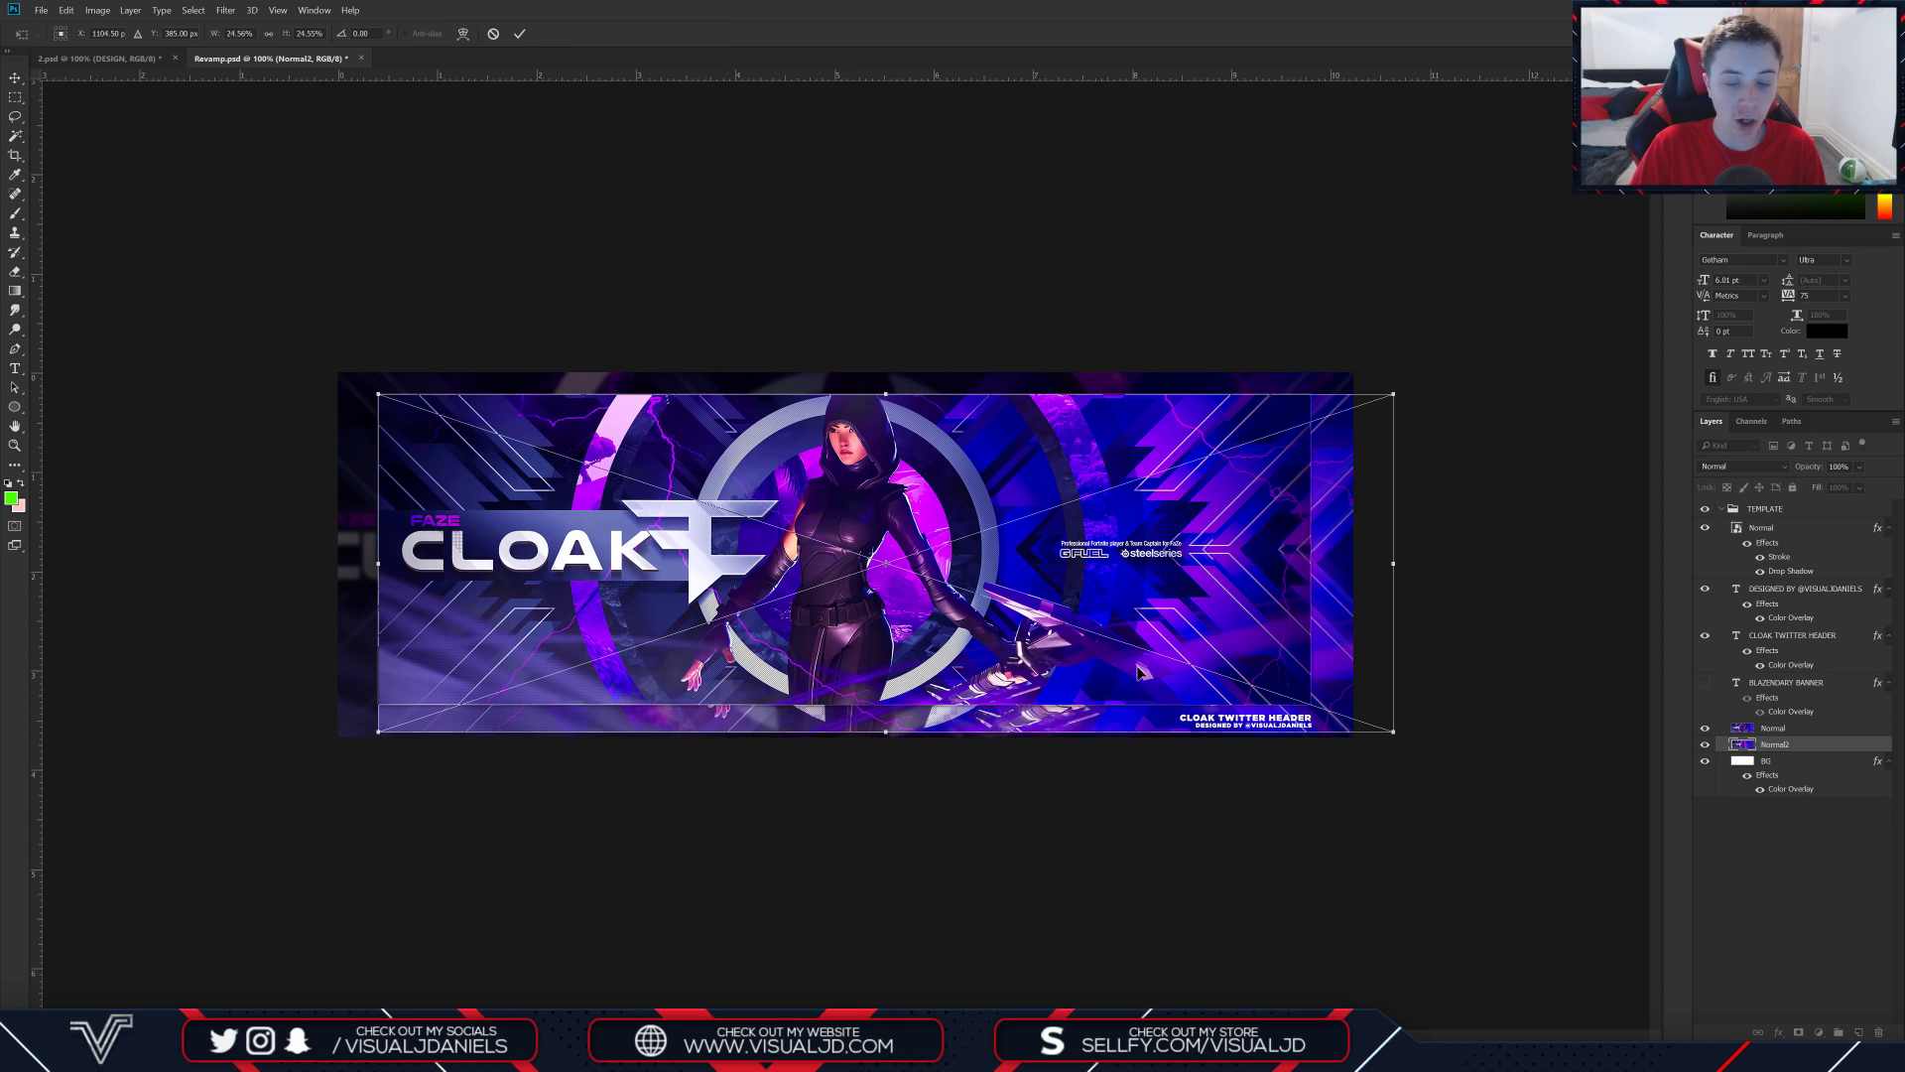
{"action": "left_click_drag", "start_coordinate": [1396, 732], "coordinate": [1313, 705]}
{"action": "key", "text": "Return"}
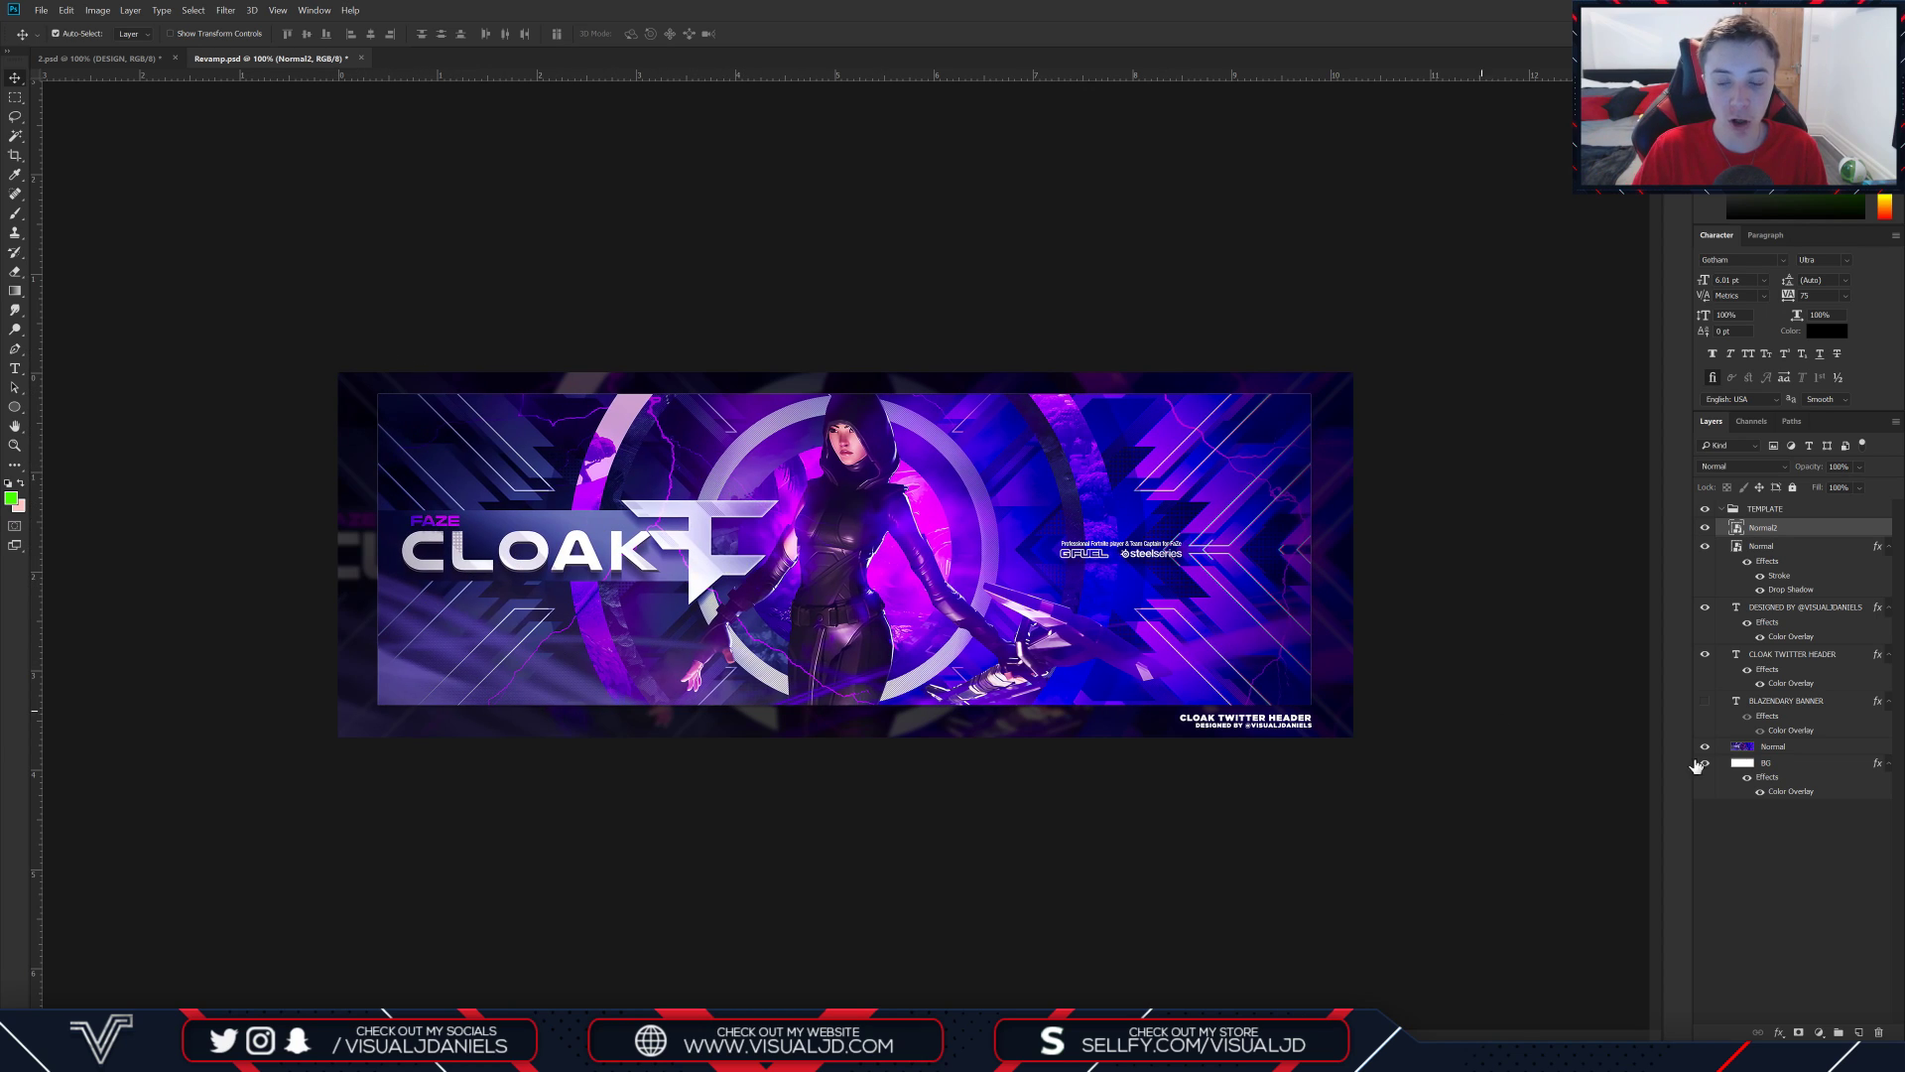
Copy YOUR HEADER's layer style, paste it onto Normal2, and hide YOUR HEADER
{"action": "left_click", "coordinate": [1720, 510]}
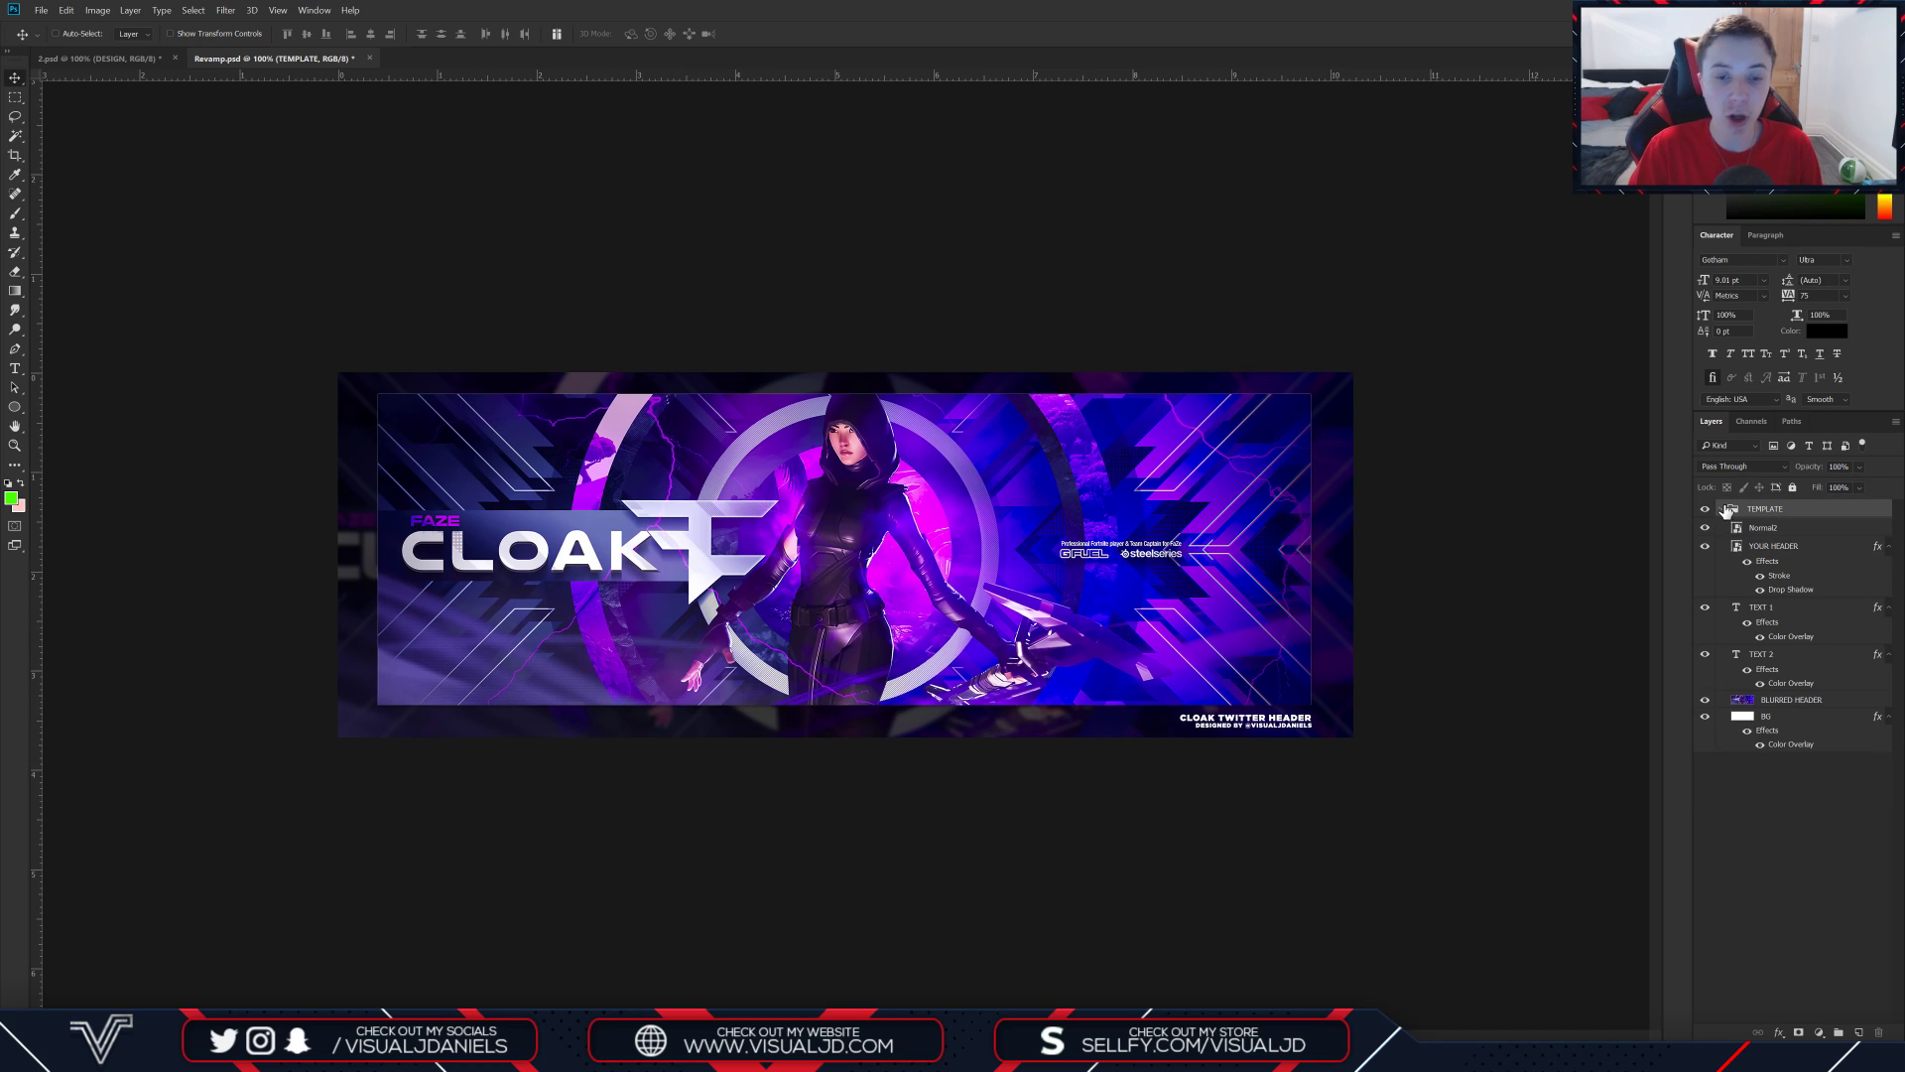
{"action": "left_click", "coordinate": [1773, 530]}
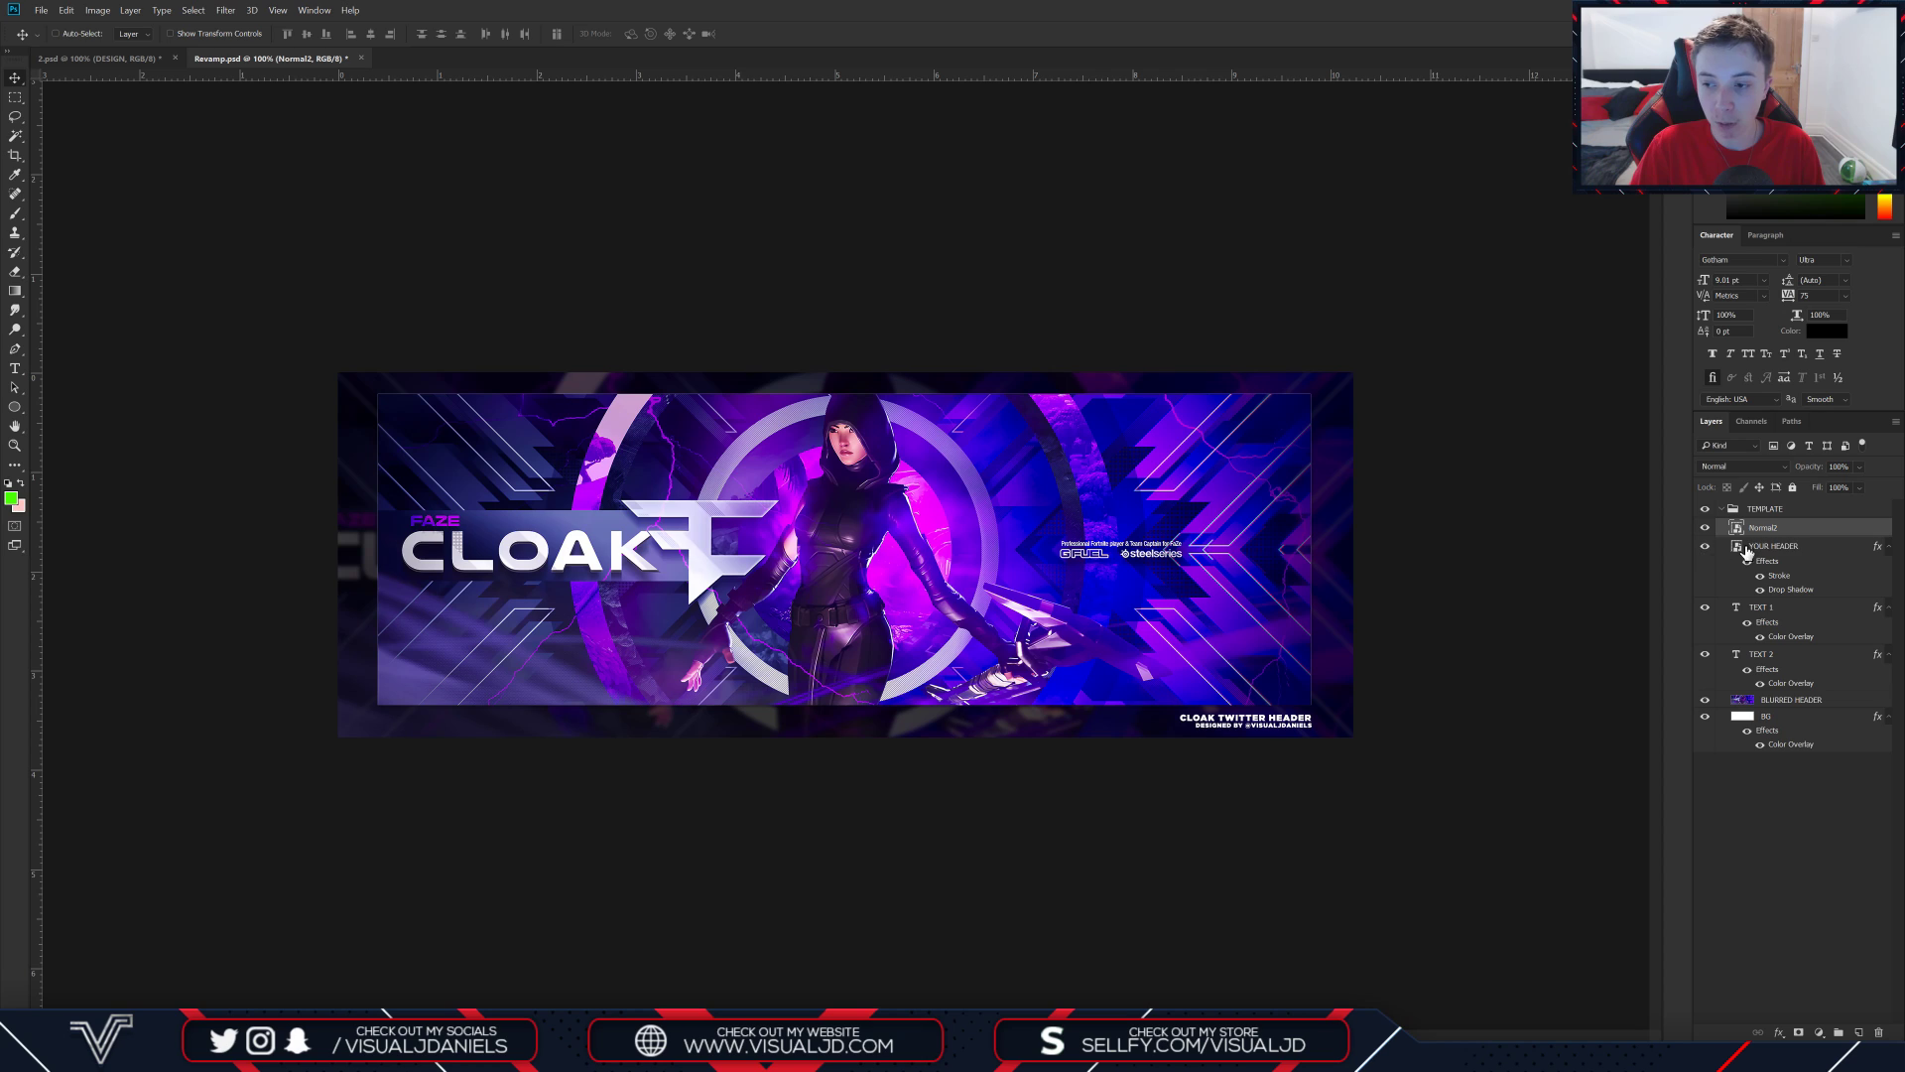
{"action": "right_click", "coordinate": [1794, 548]}
{"action": "left_click", "coordinate": [1627, 782]}
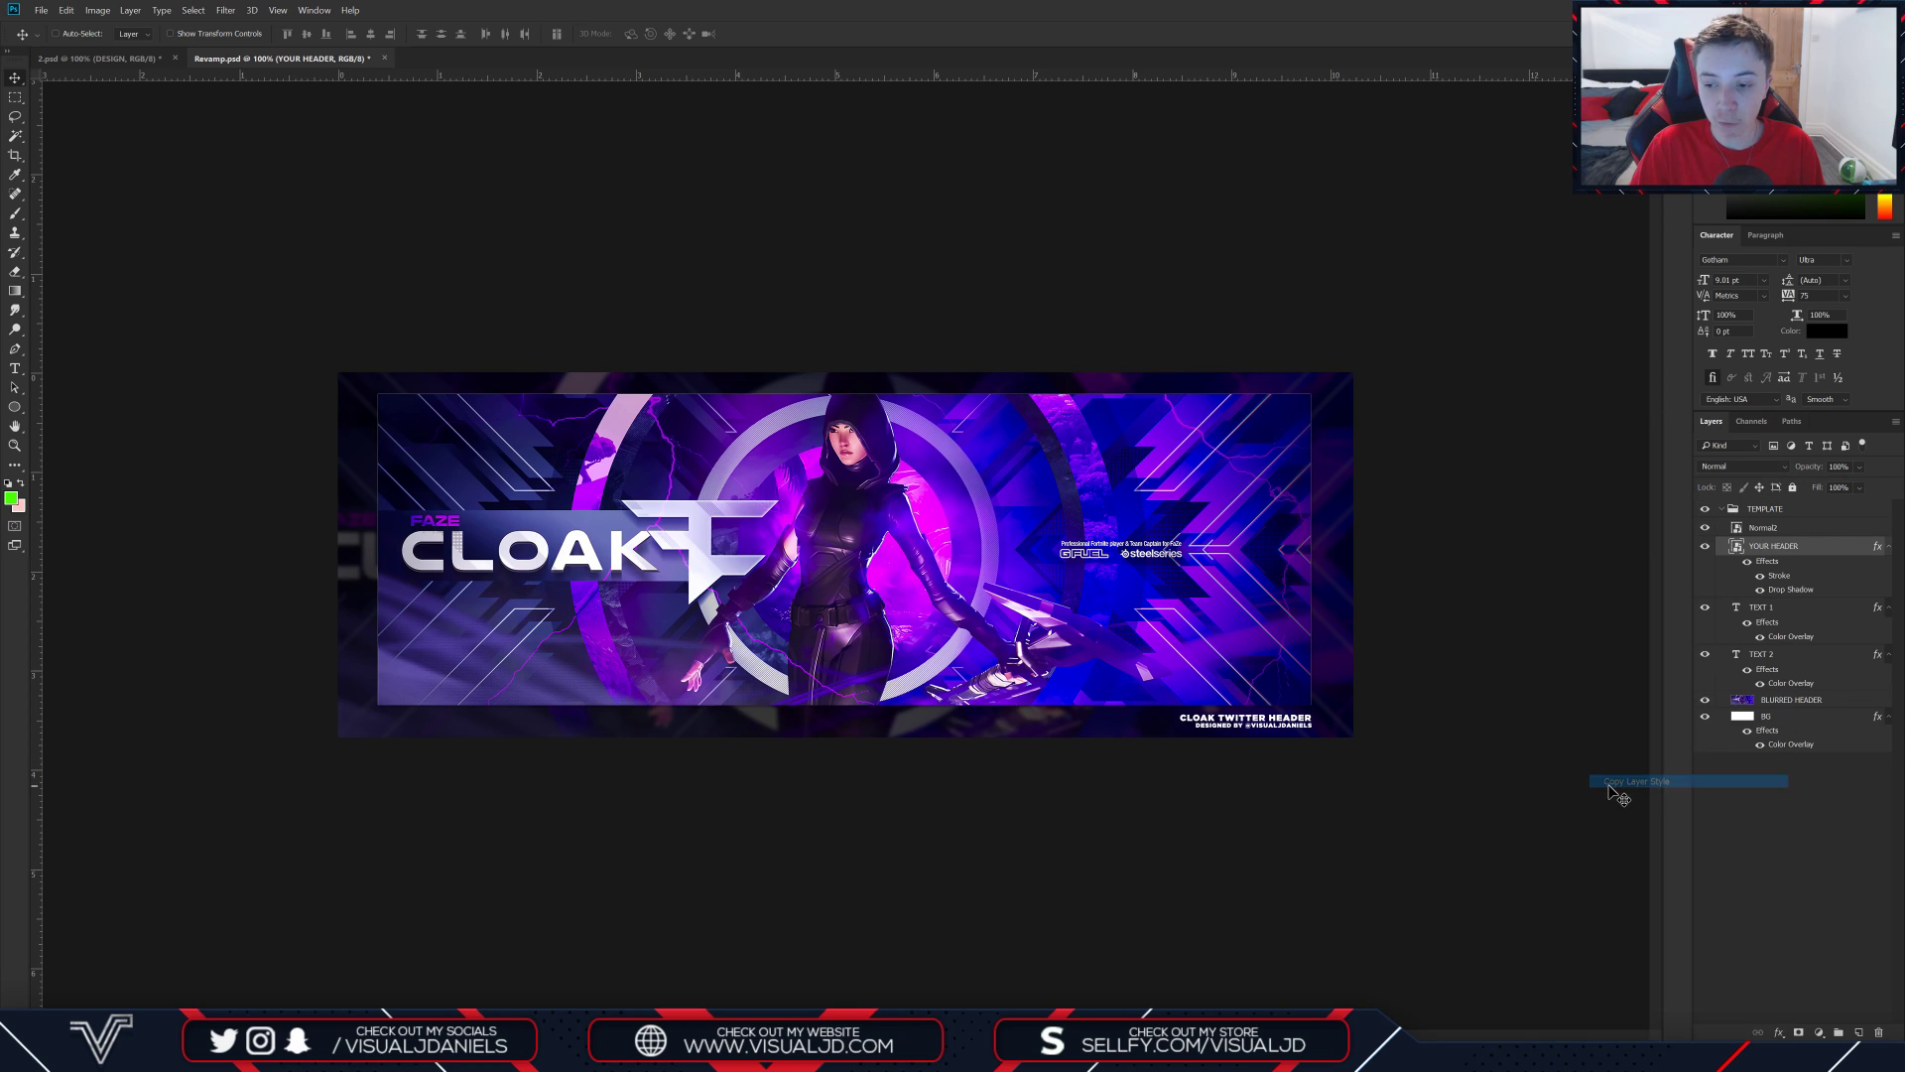
{"action": "right_click", "coordinate": [1781, 531]}
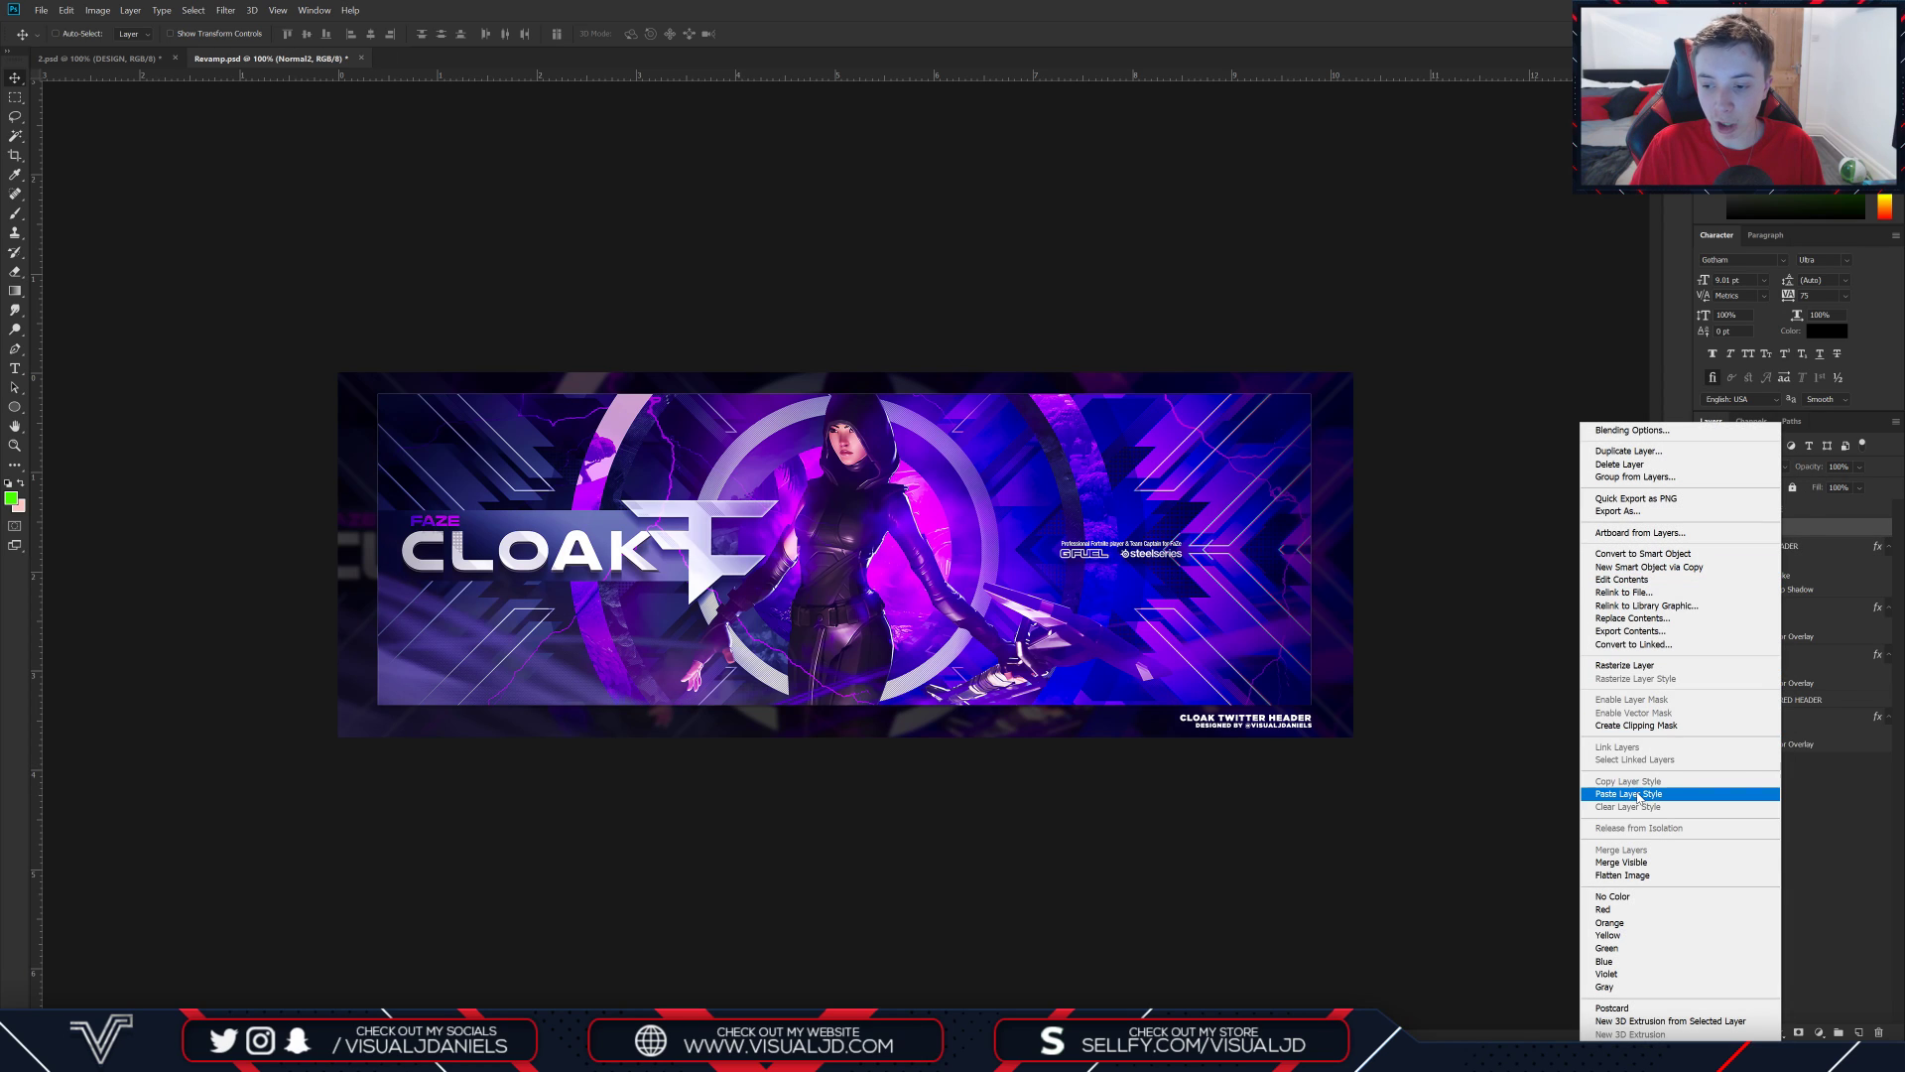
{"action": "left_click", "coordinate": [1639, 796]}
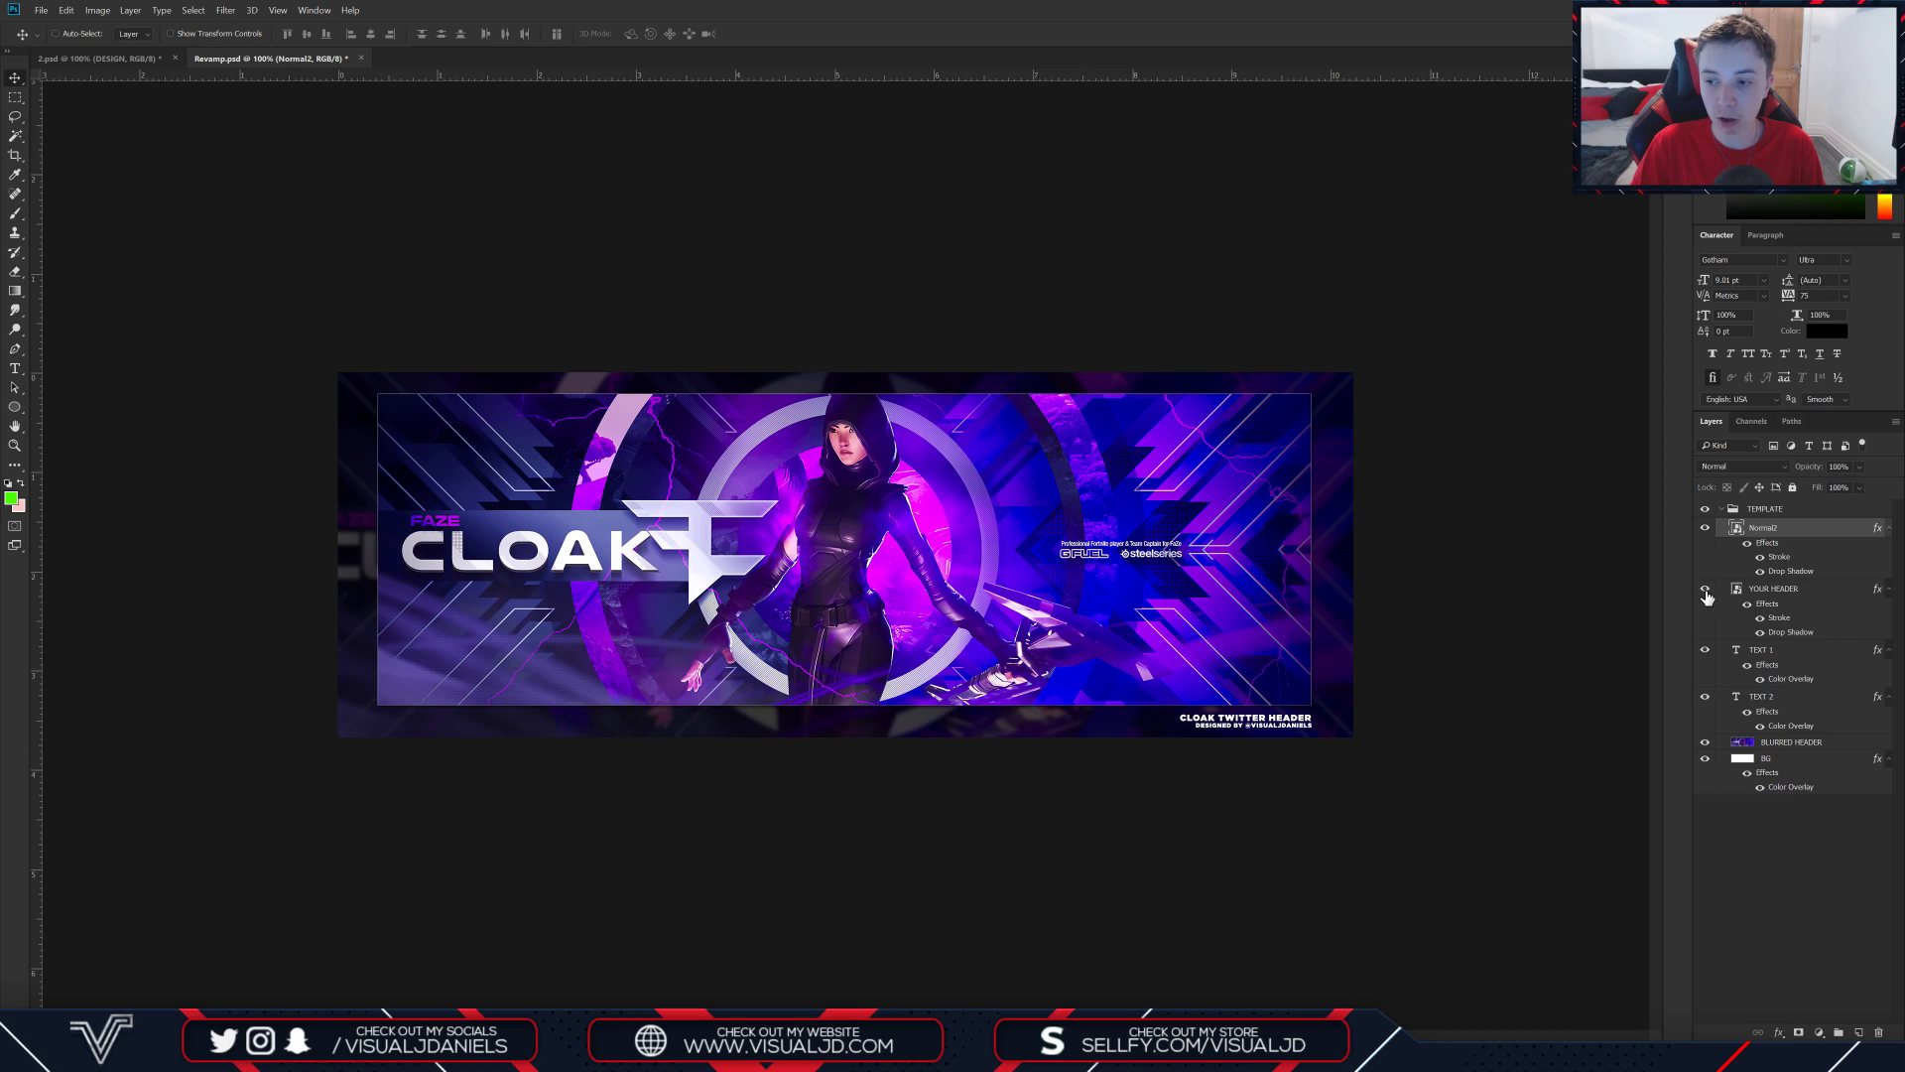
{"action": "left_click", "coordinate": [1705, 590]}
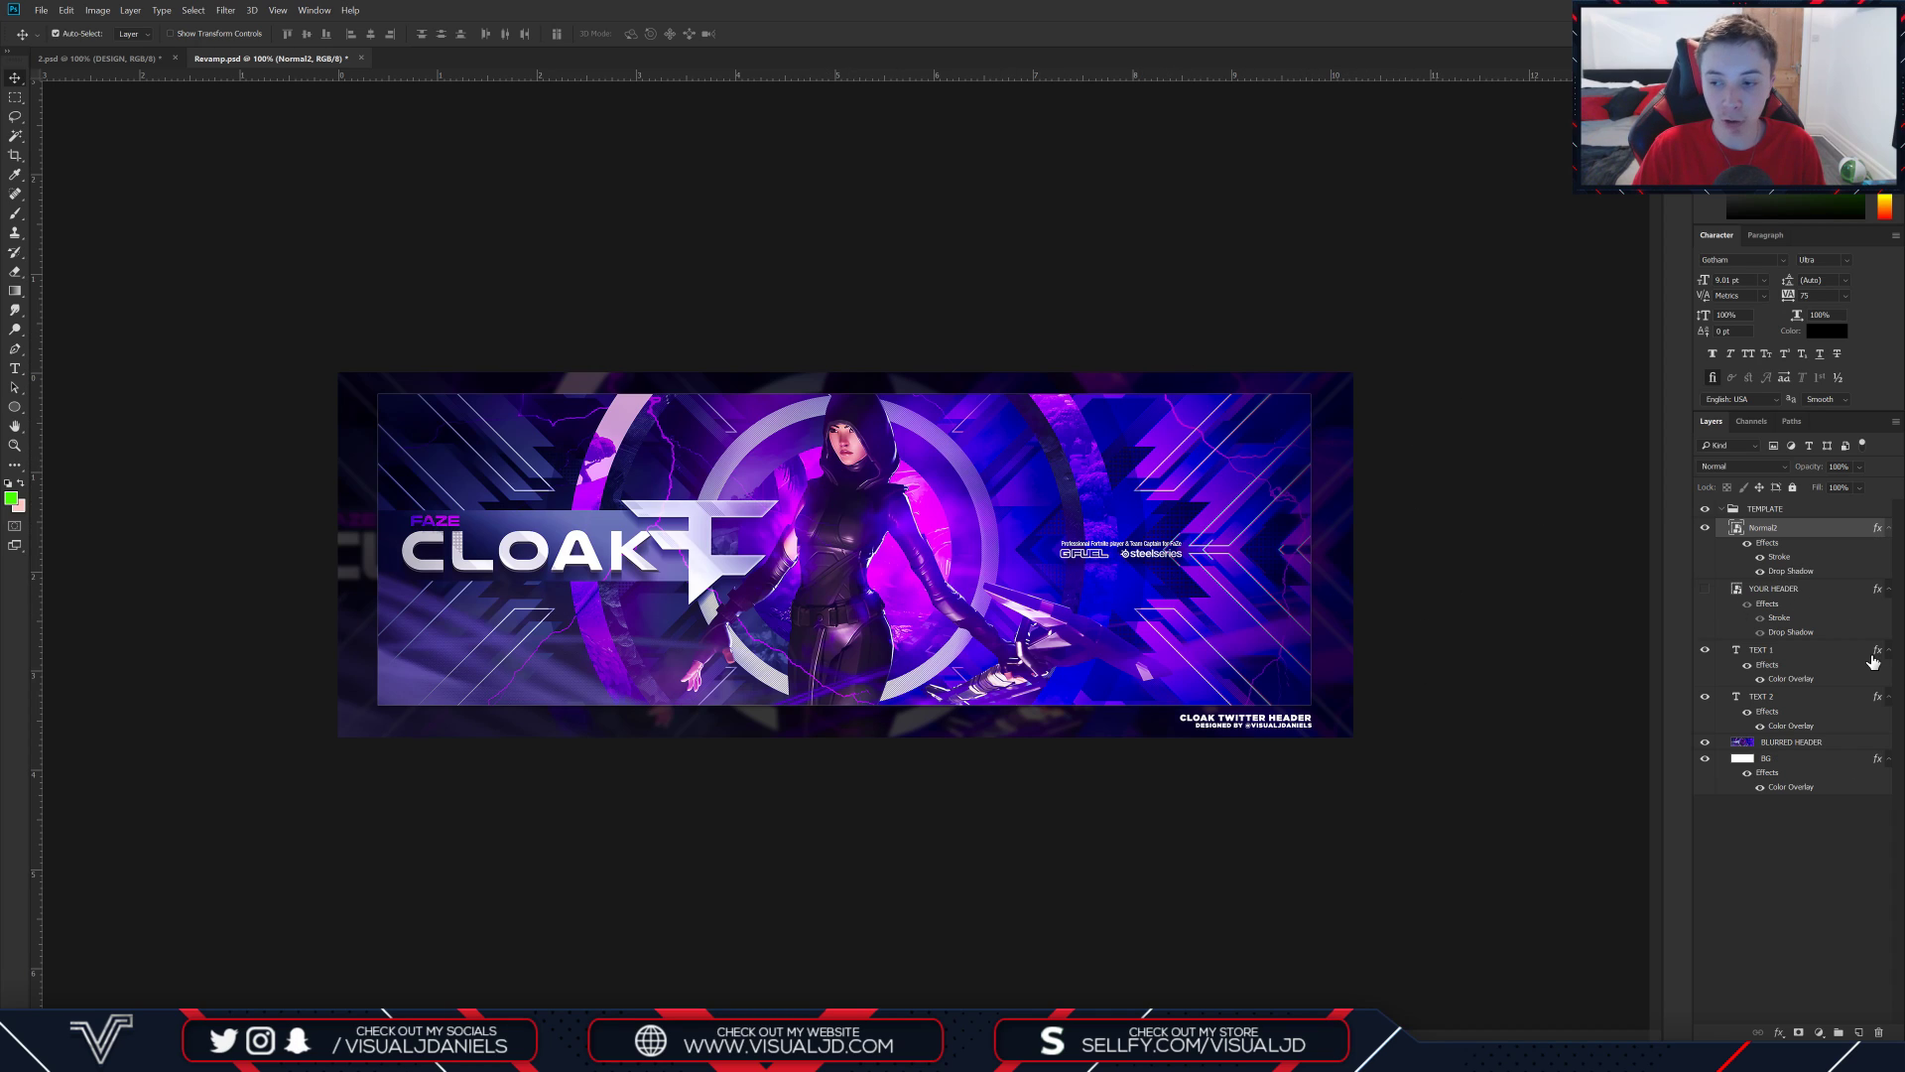
Duplicate and rasterize Normal2, move the copy below TEXT 2, and enlarge it to about 123%
{"action": "key", "text": "ctrl+j"}
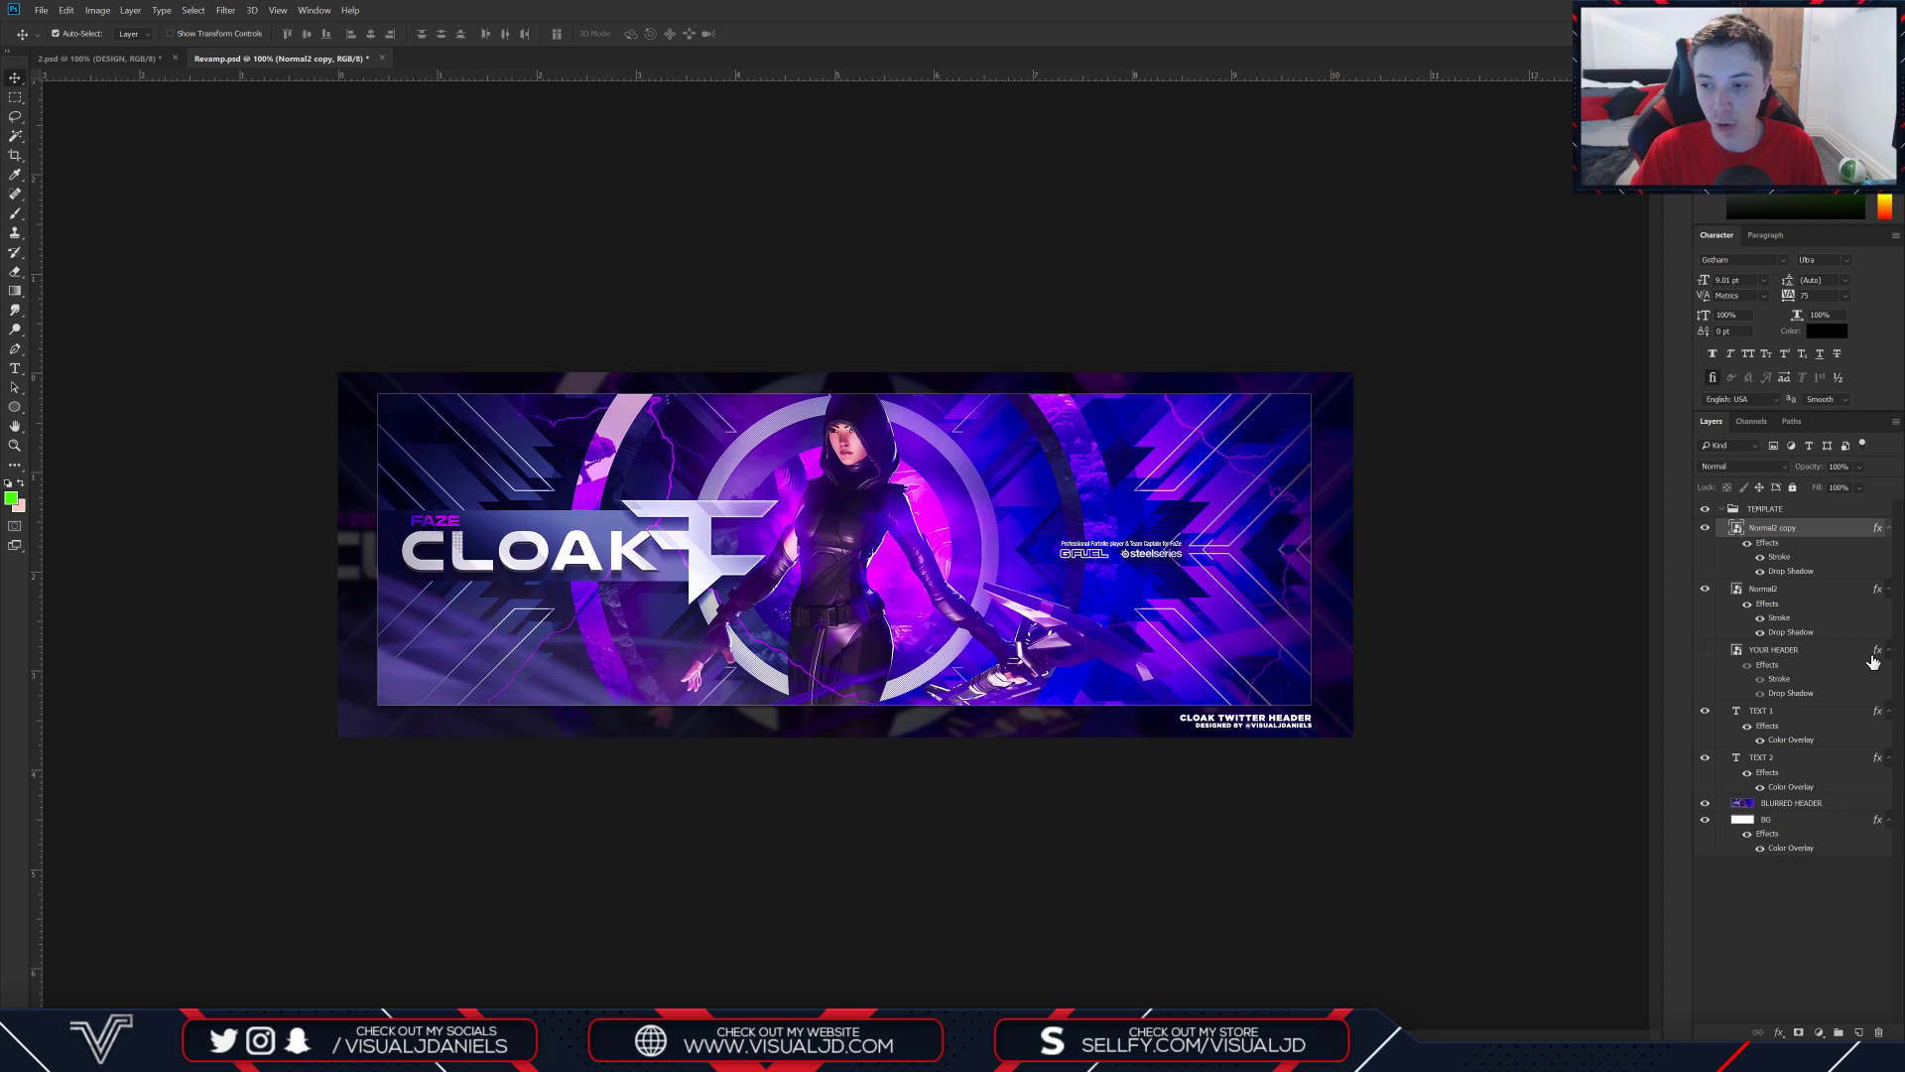
{"action": "right_click", "coordinate": [1793, 537]}
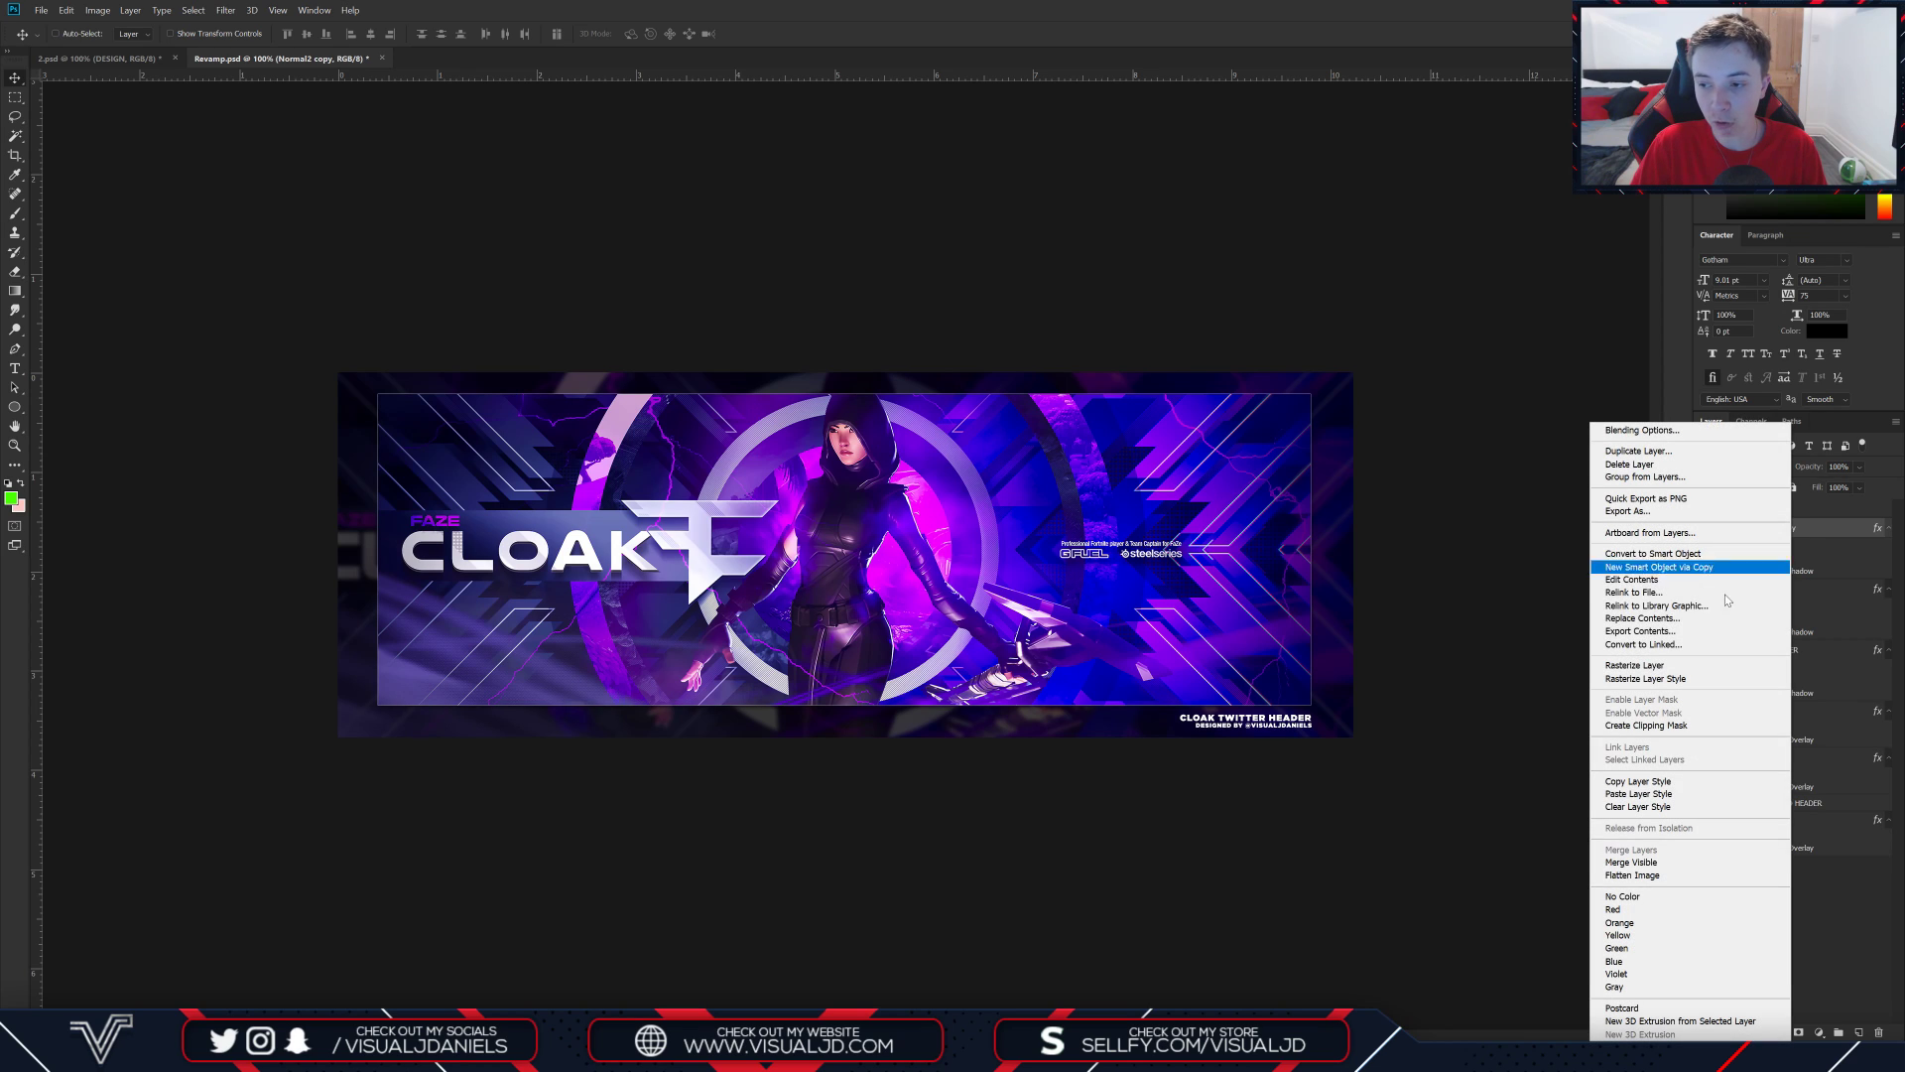
{"action": "left_click", "coordinate": [1767, 663]}
{"action": "left_click_drag", "start_coordinate": [1827, 541], "coordinate": [1813, 775]}
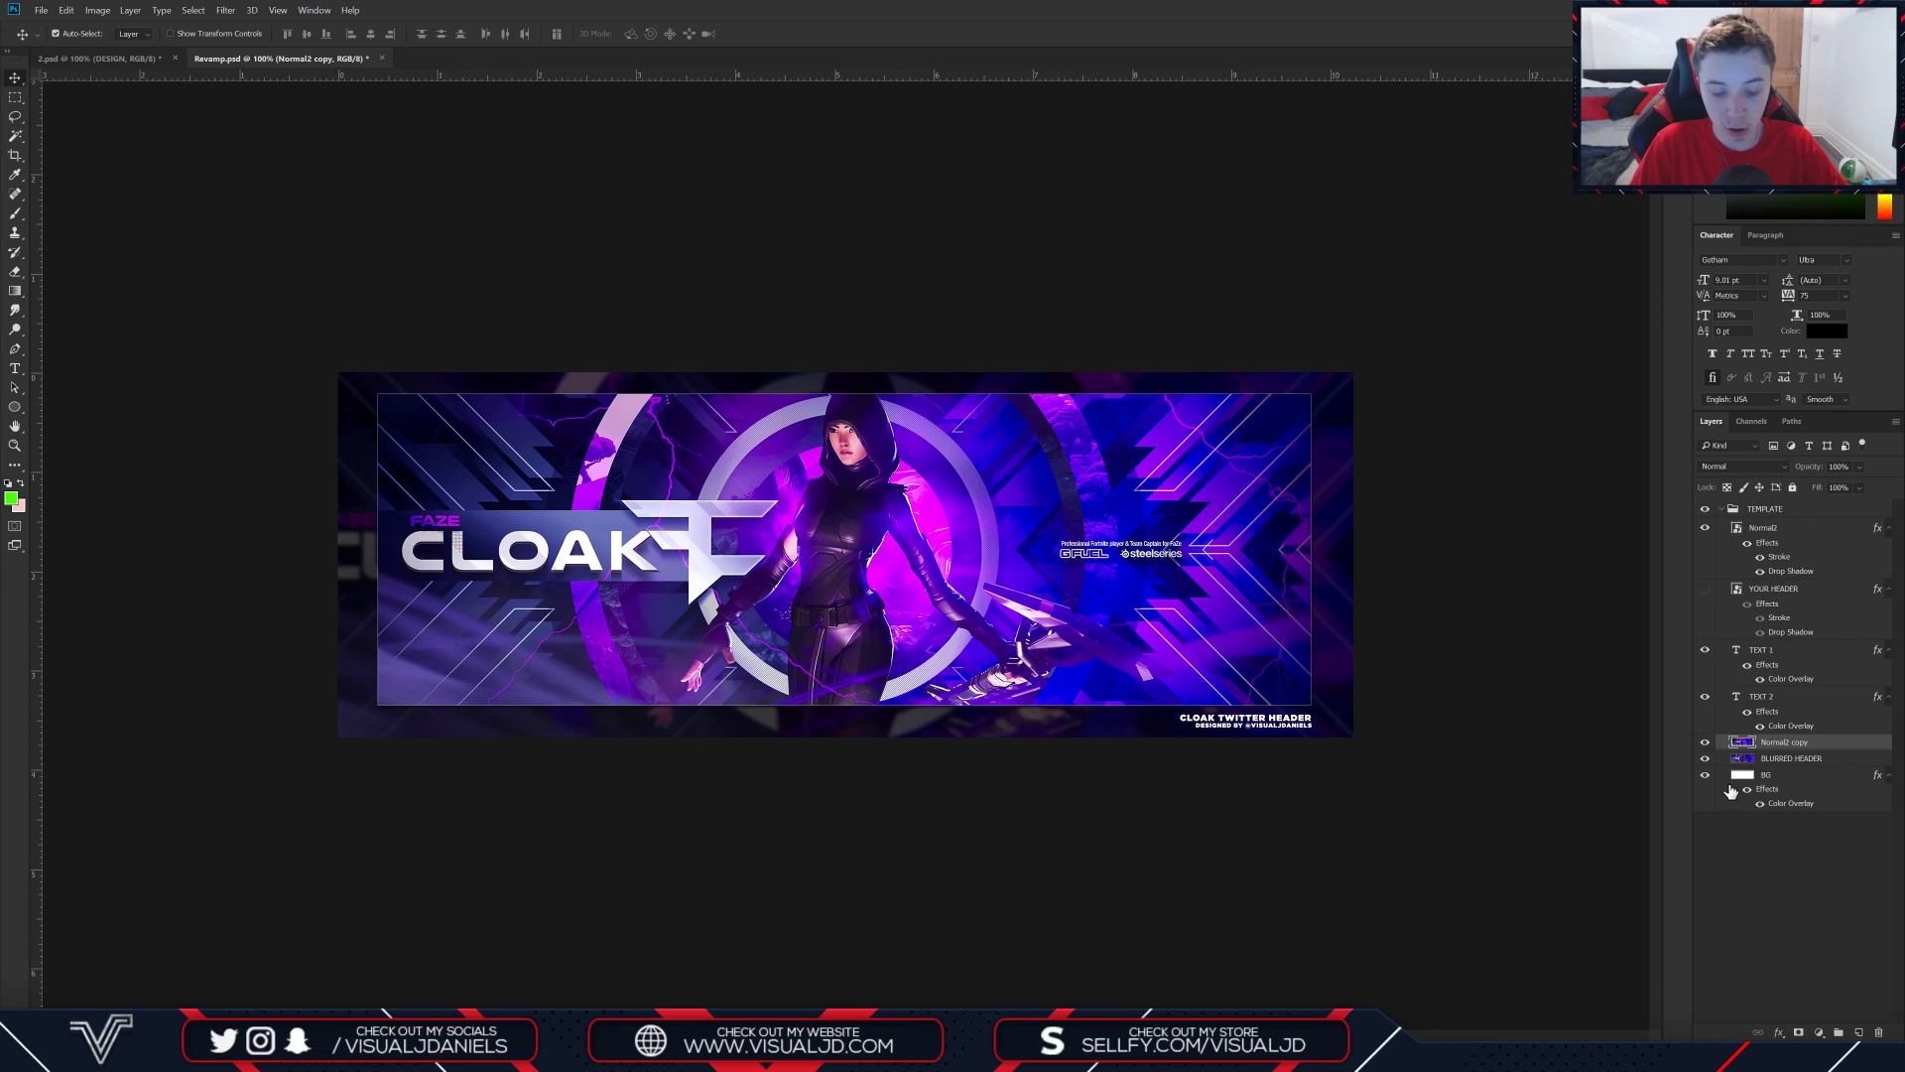
{"action": "key", "text": "ctrl+t"}
{"action": "left_click_drag", "start_coordinate": [378, 394], "coordinate": [287, 356]}
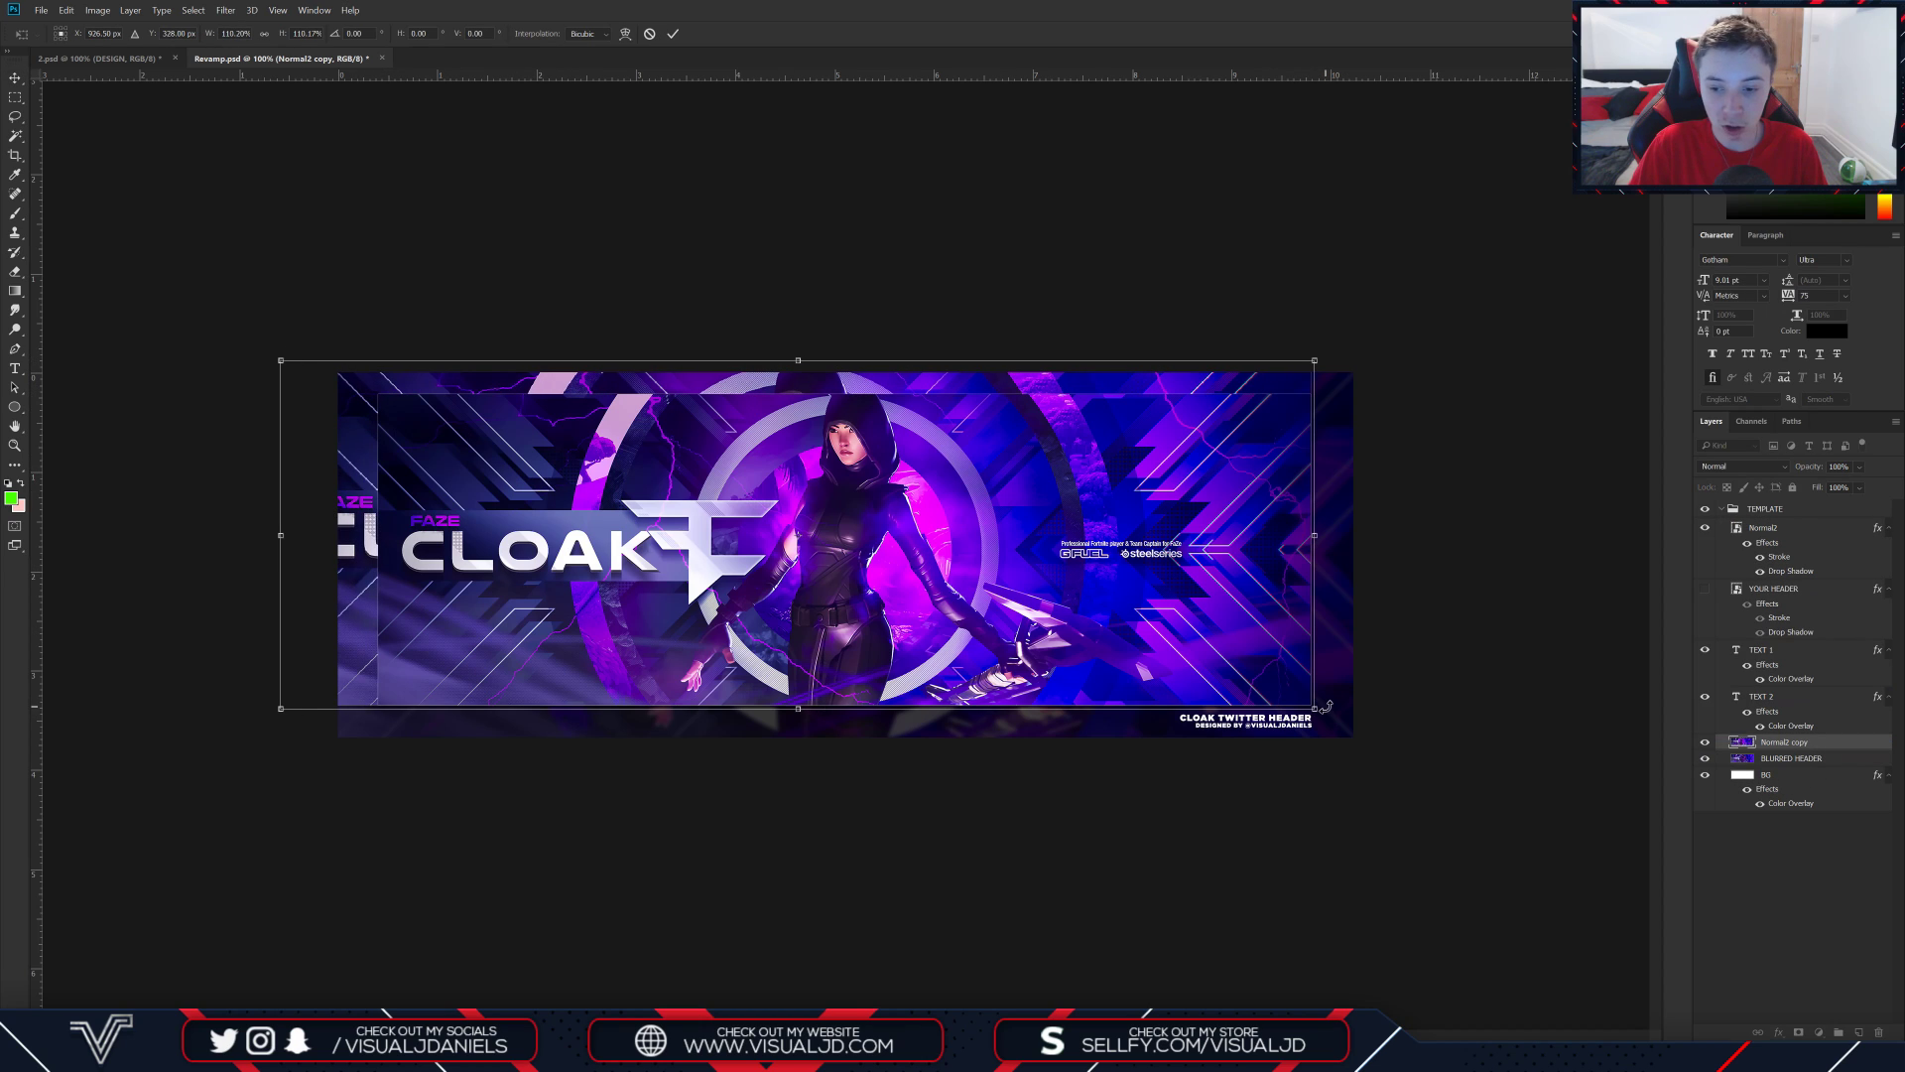
{"action": "left_click_drag", "start_coordinate": [1316, 711], "coordinate": [1437, 765]}
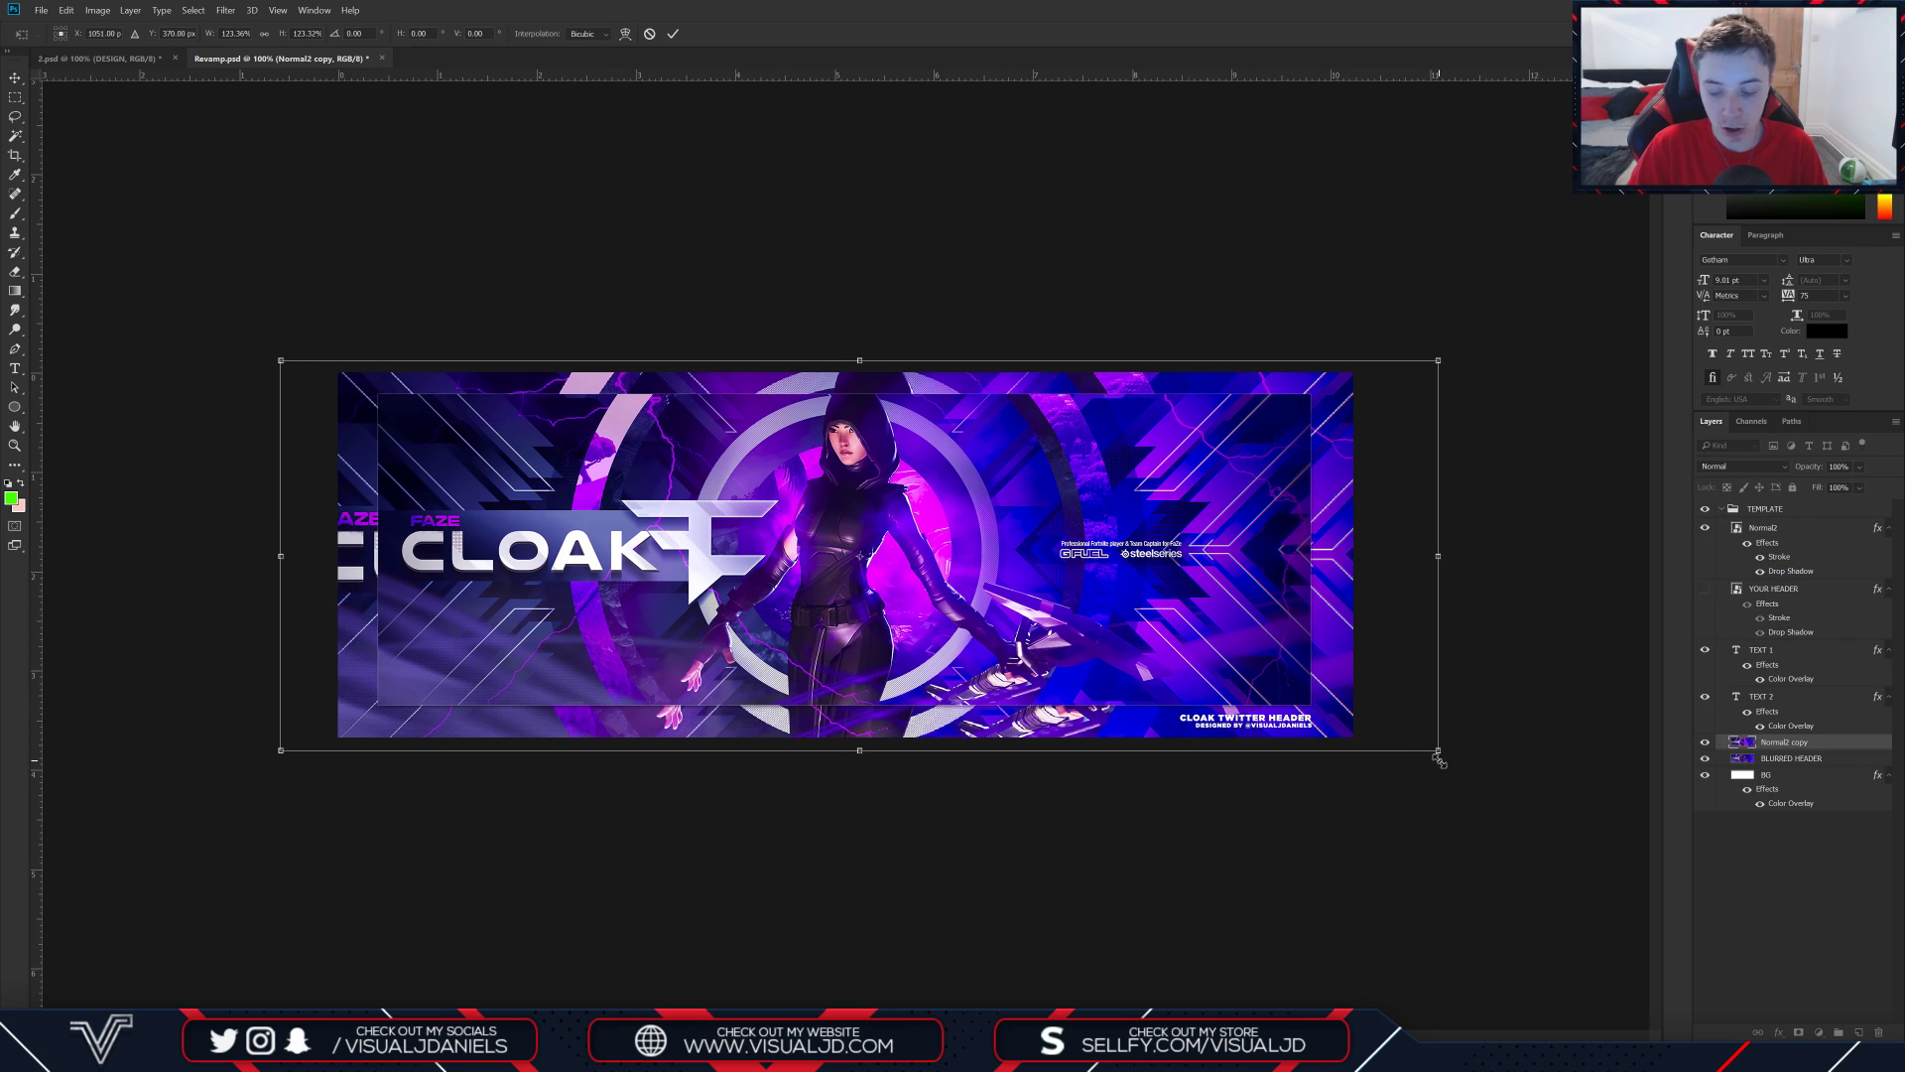
{"action": "key", "text": "Return"}
Apply a 5-pixel Gaussian Blur to the copy, hide BLURRED HEADER, and set opacity to 30%
{"action": "left_click", "coordinate": [227, 11]}
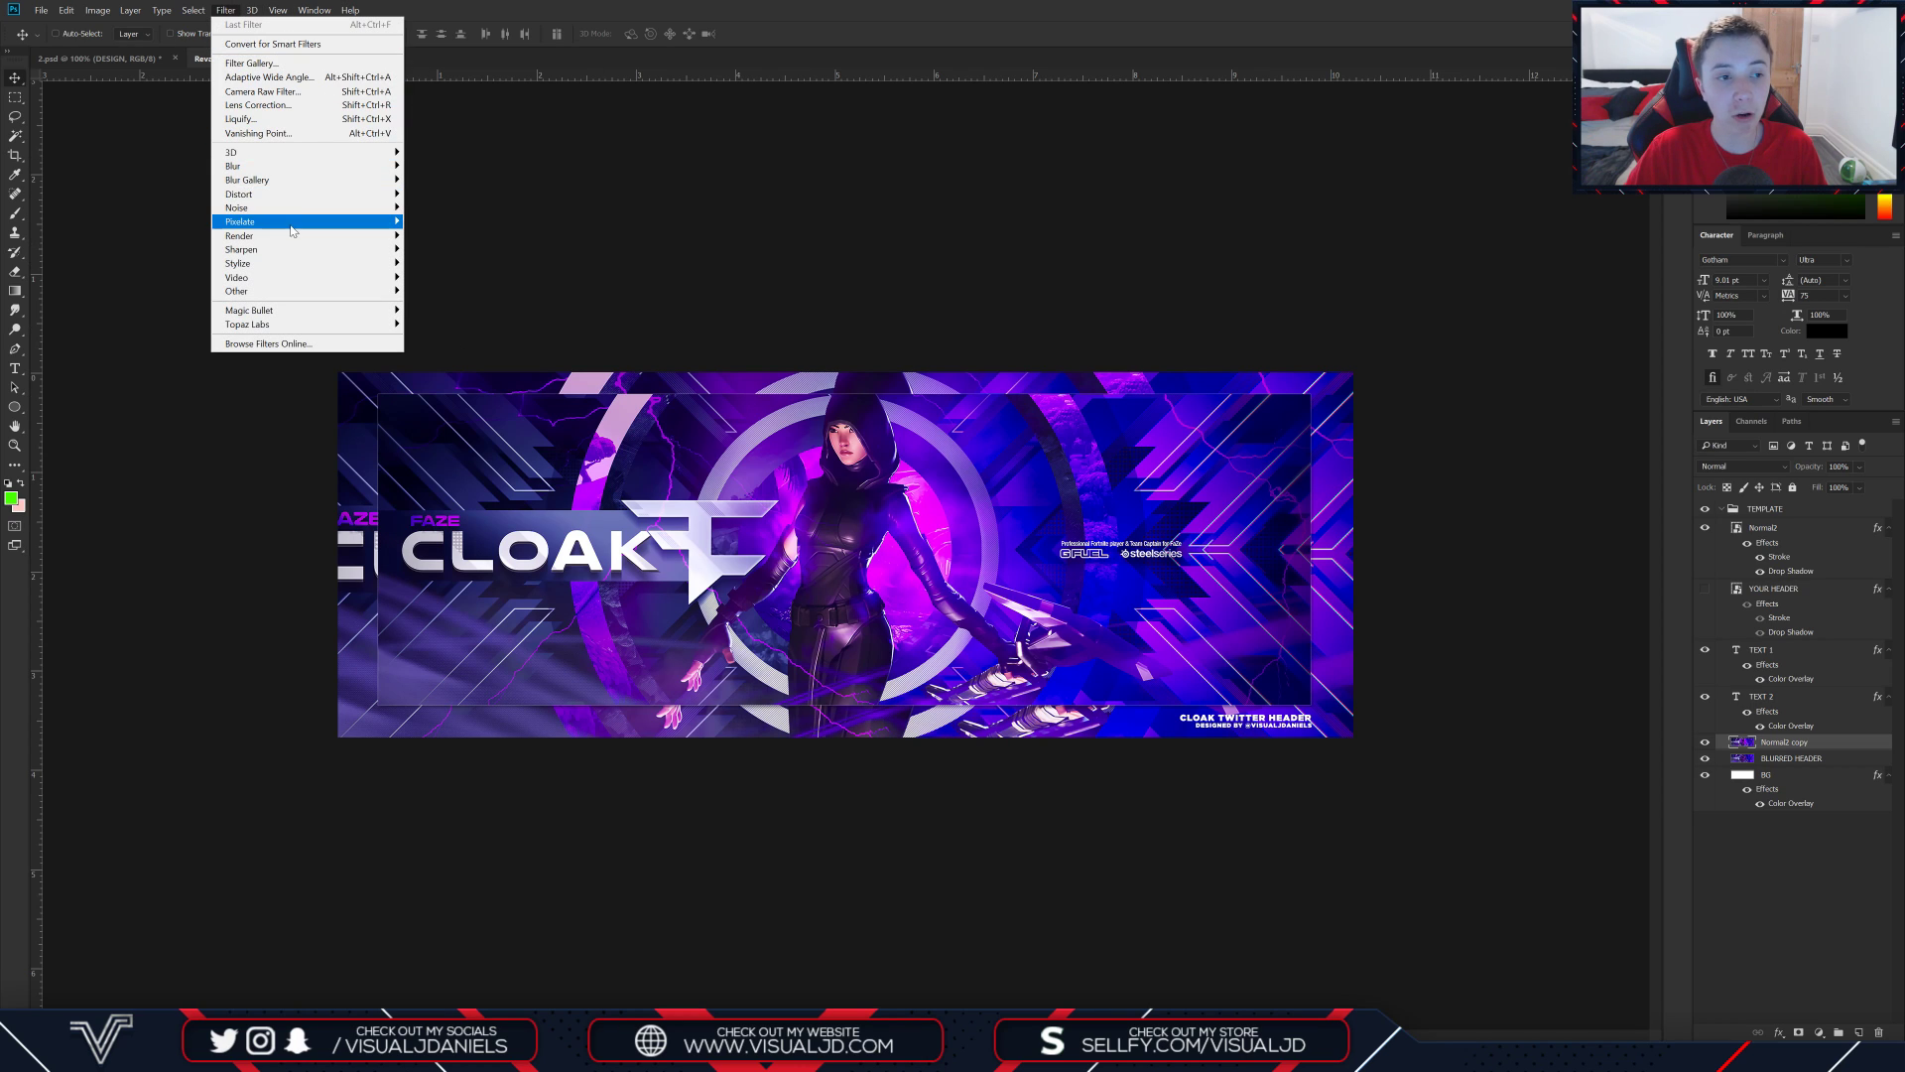
{"action": "mouse_move", "coordinate": [317, 166]}
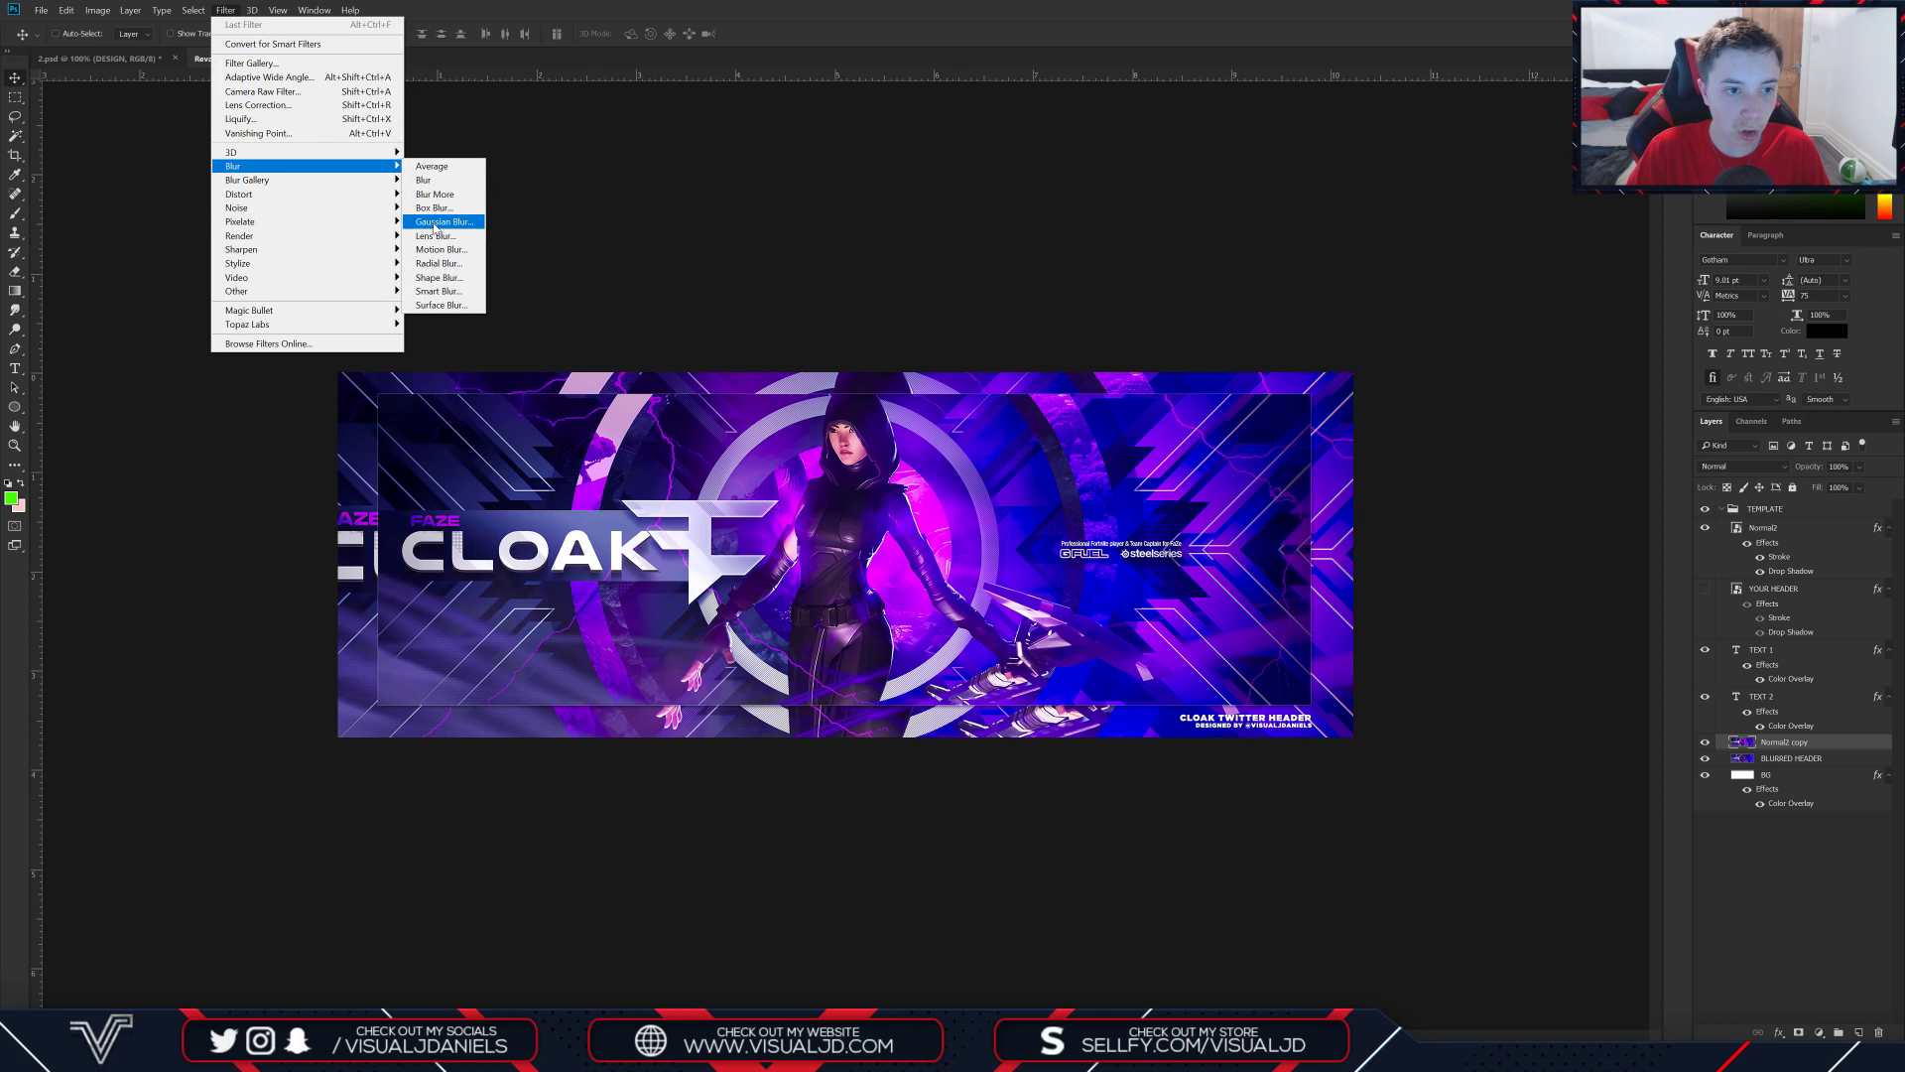
{"action": "left_click", "coordinate": [444, 222]}
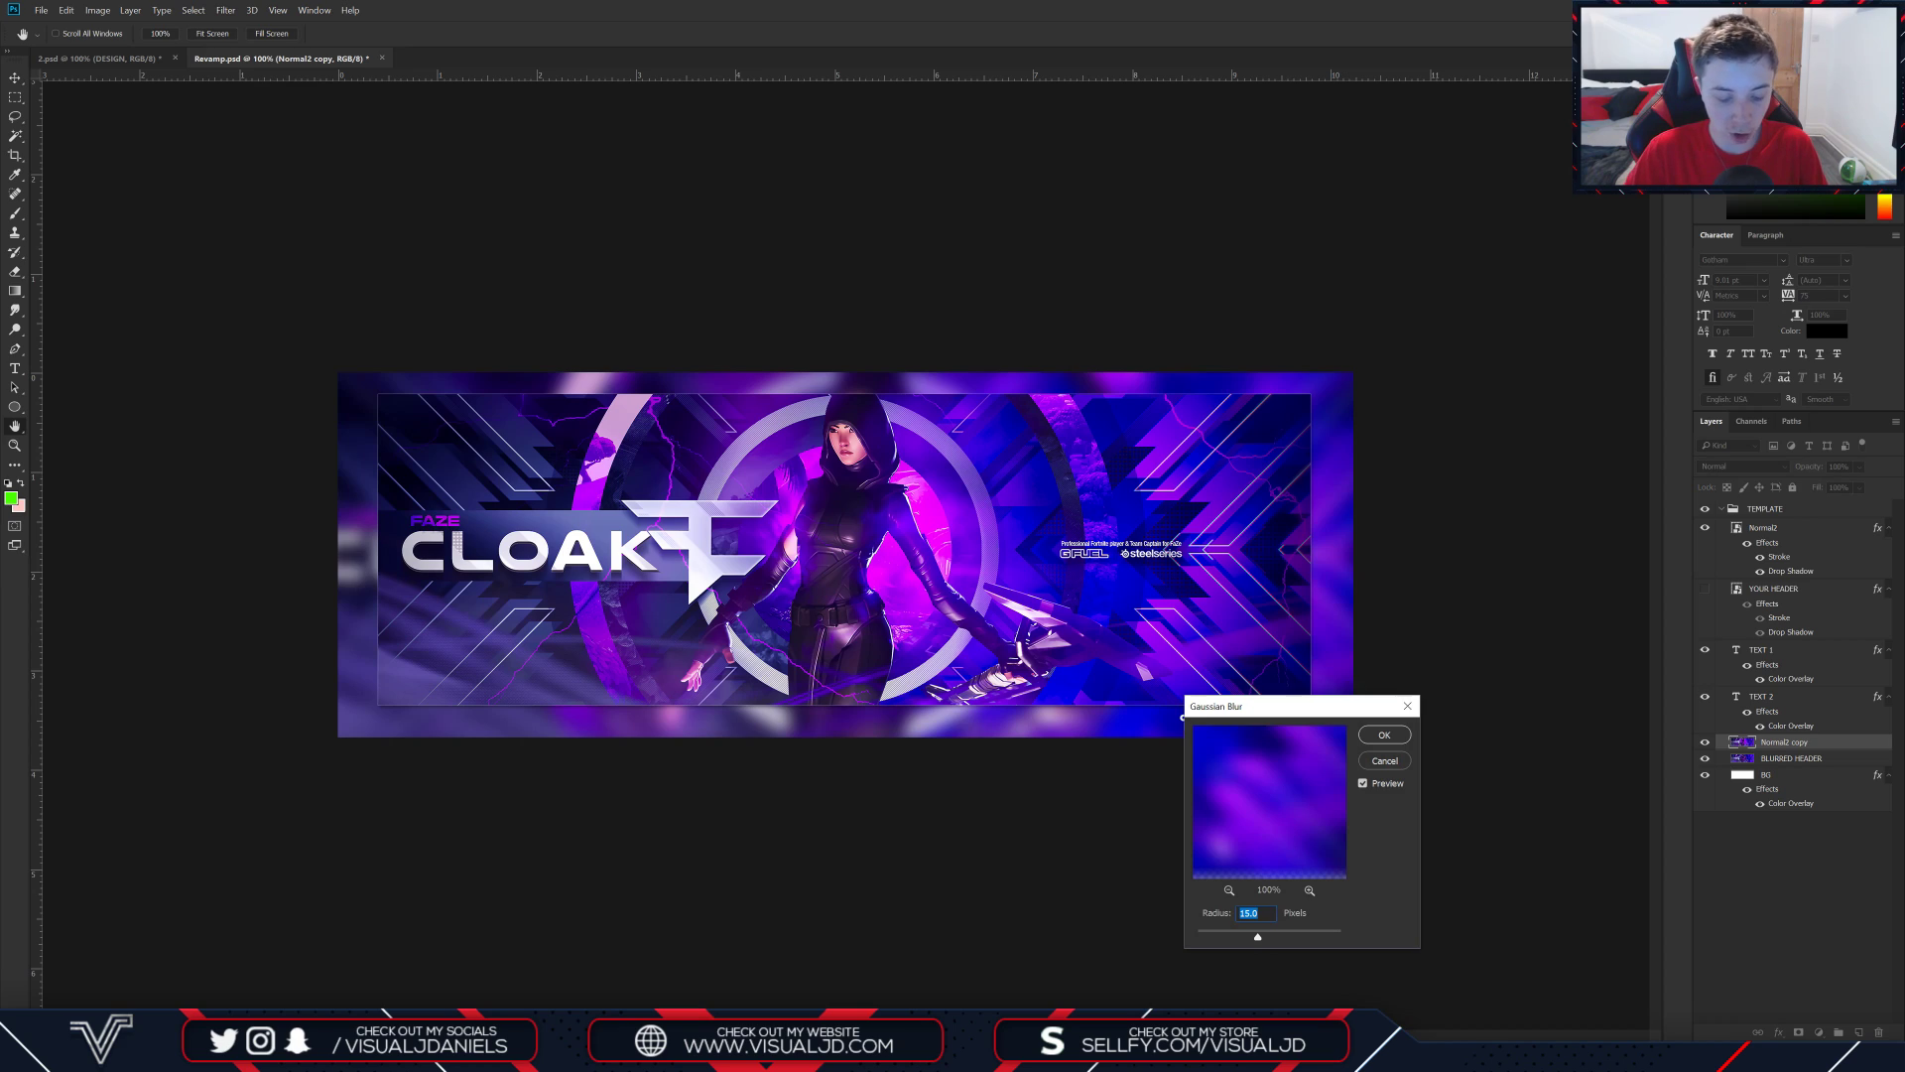
{"action": "type", "text": "5"}
{"action": "key", "text": "Return"}
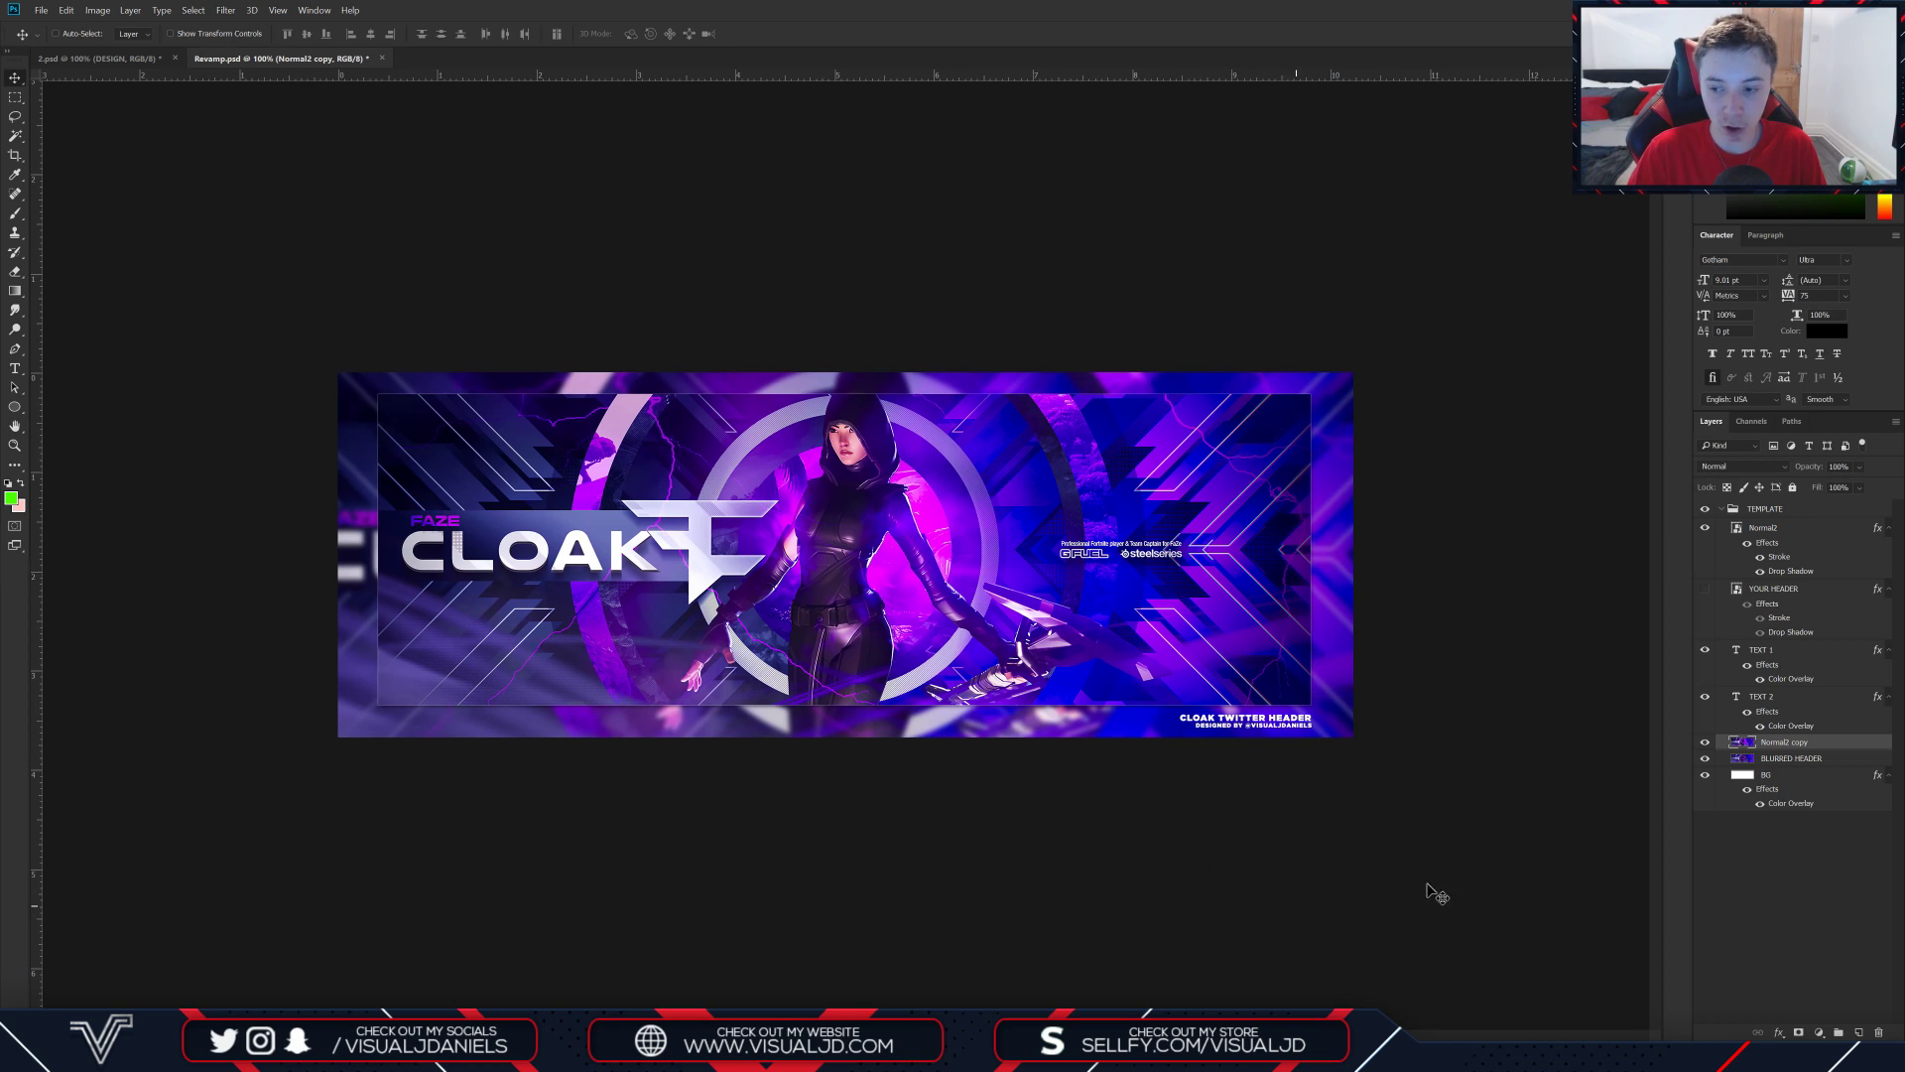
{"action": "left_click", "coordinate": [1705, 759]}
{"action": "left_click", "coordinate": [1839, 466]}
{"action": "type", "text": "30"}
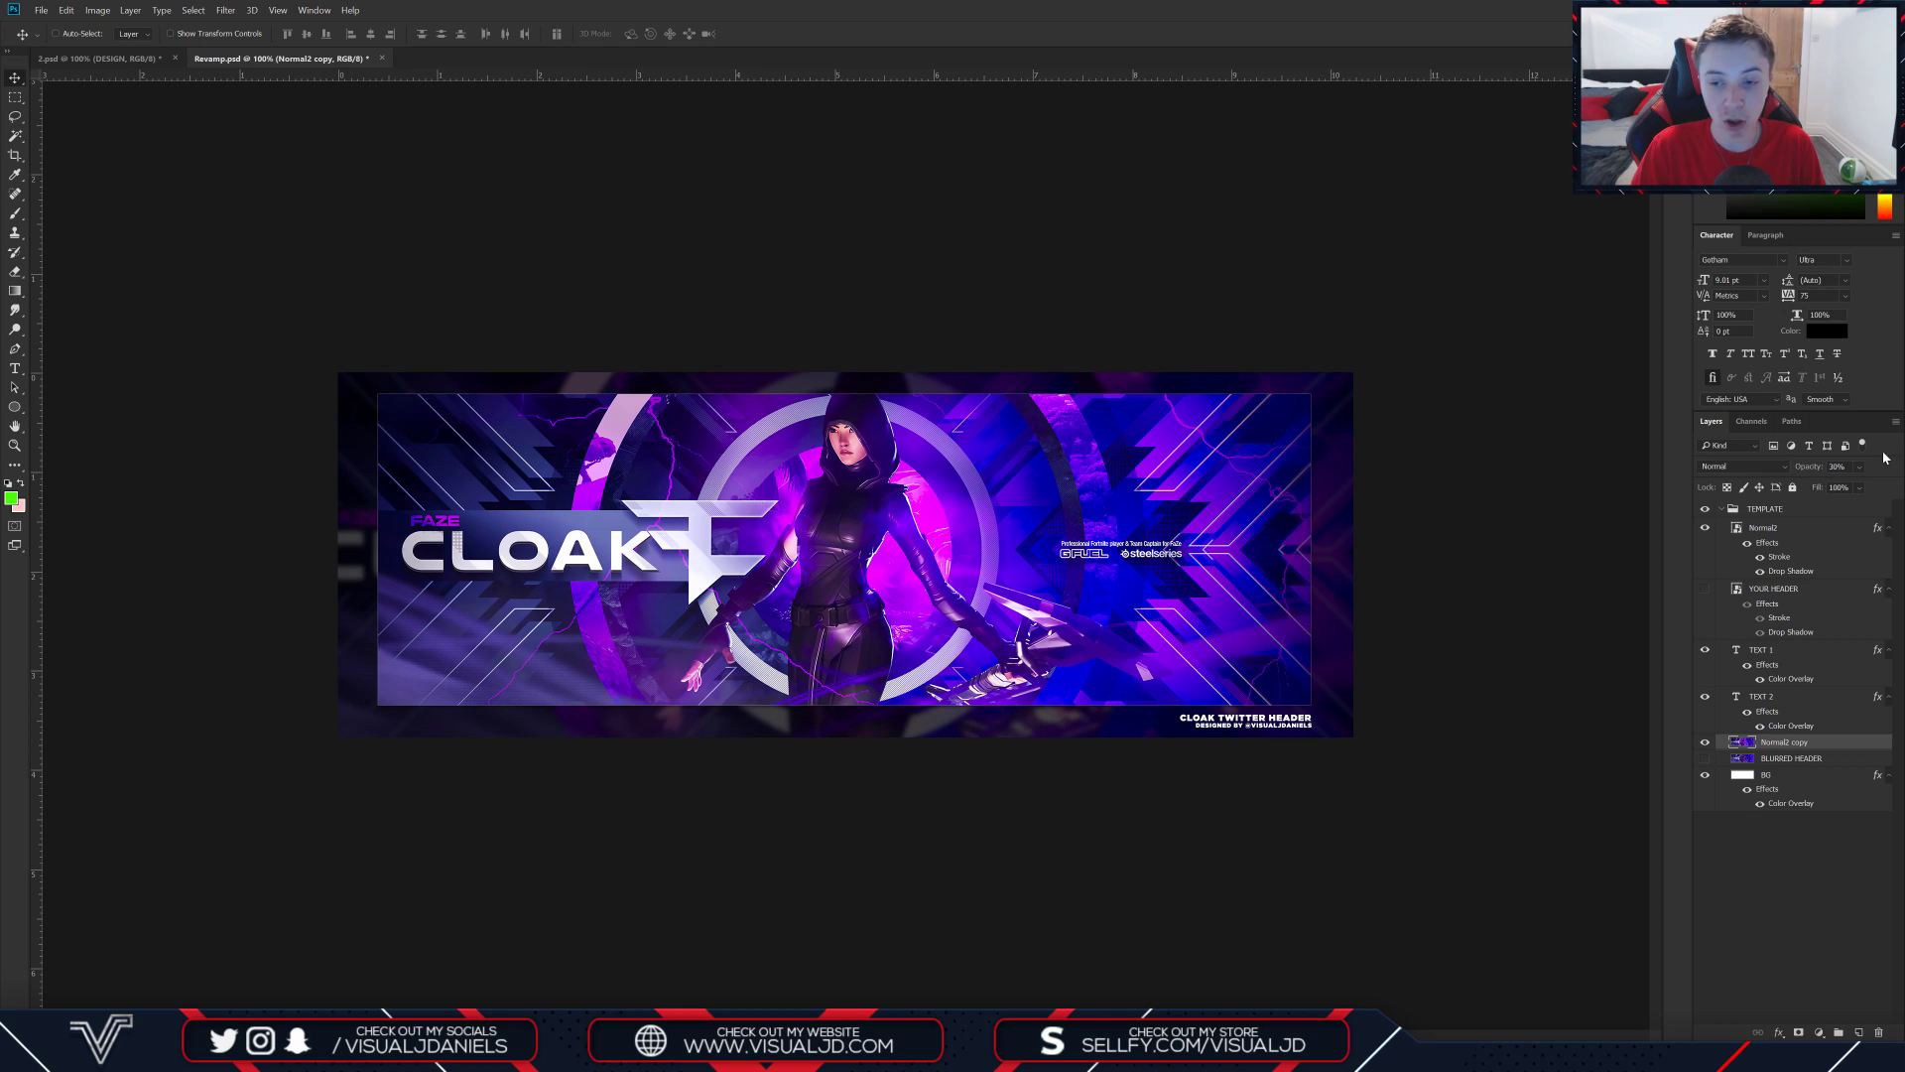
{"action": "left_click", "coordinate": [1723, 509]}
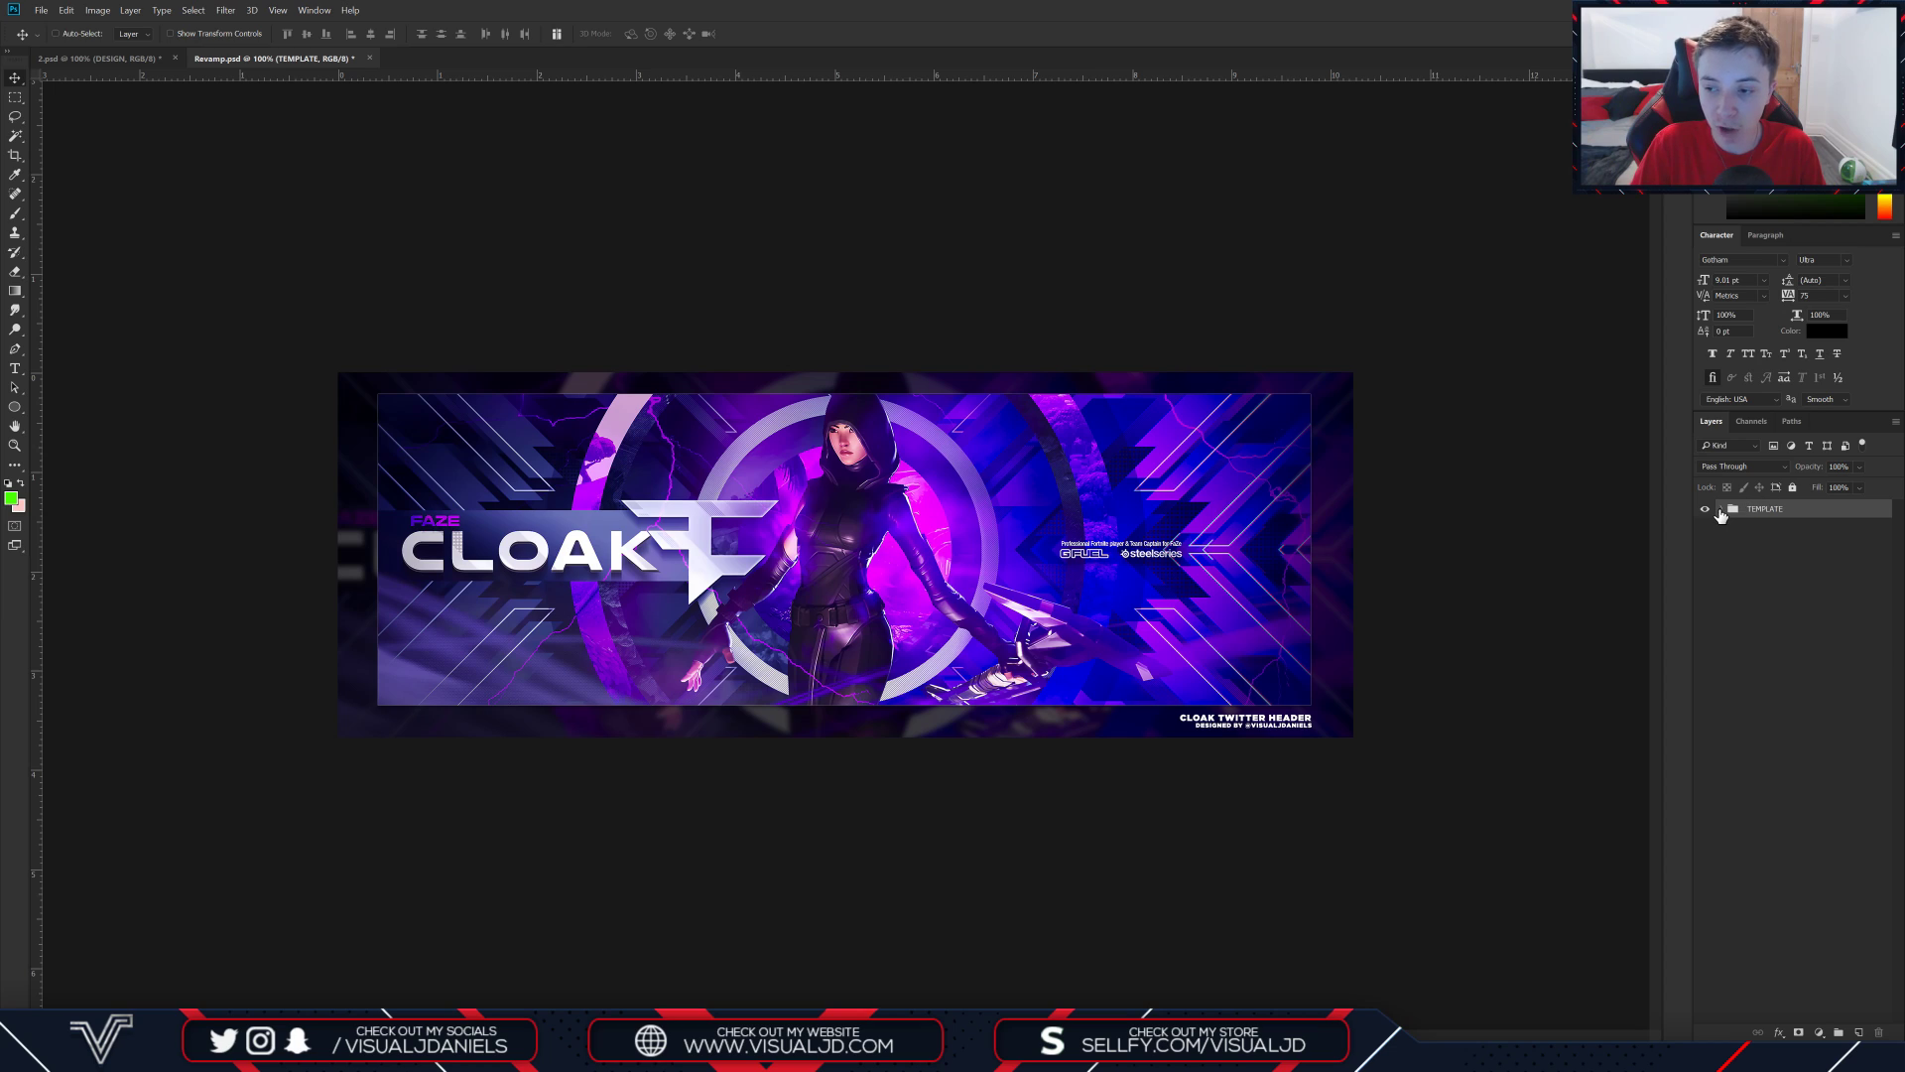
Duplicate the TEMPLATE group, merge the copy into one layer, and duplicate it as TEMPLATE copy 2
{"action": "left_click", "coordinate": [1722, 508]}
{"action": "left_click", "coordinate": [1765, 528]}
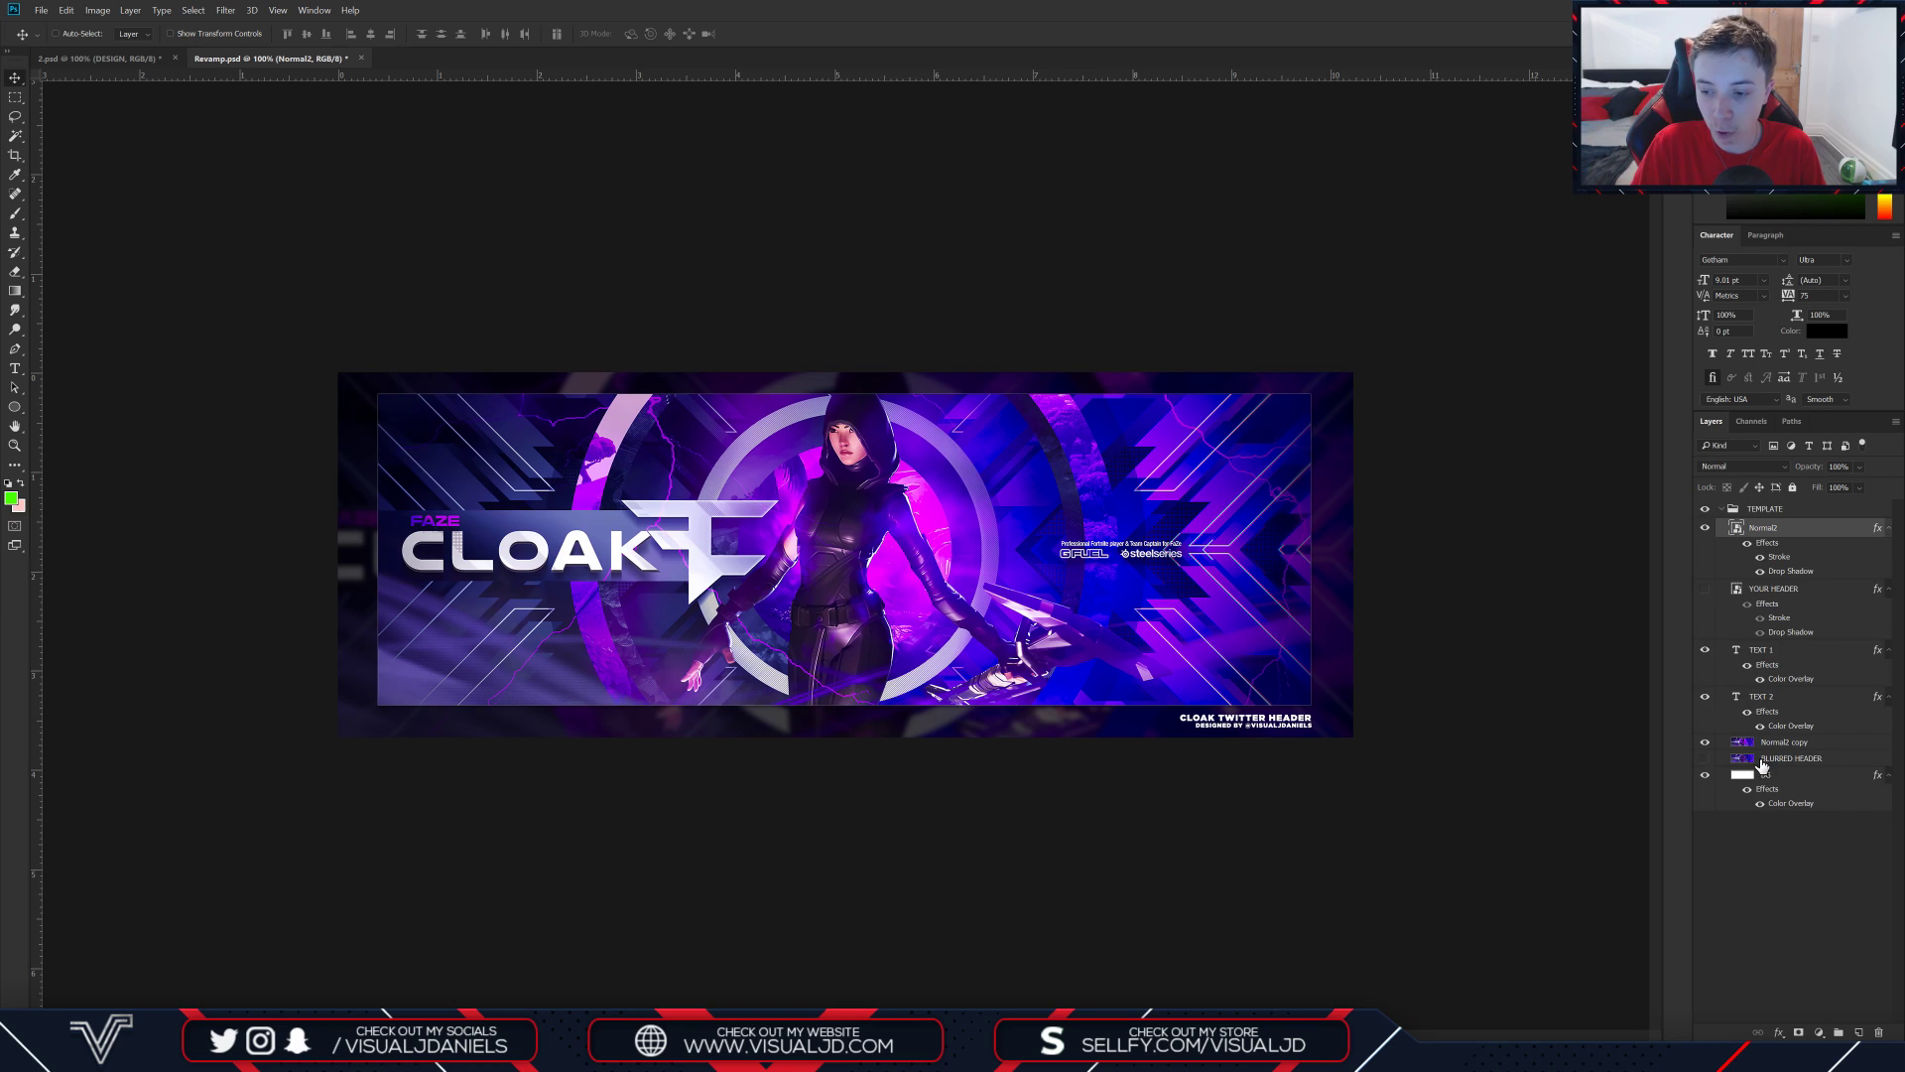
{"action": "left_click", "coordinate": [1722, 508]}
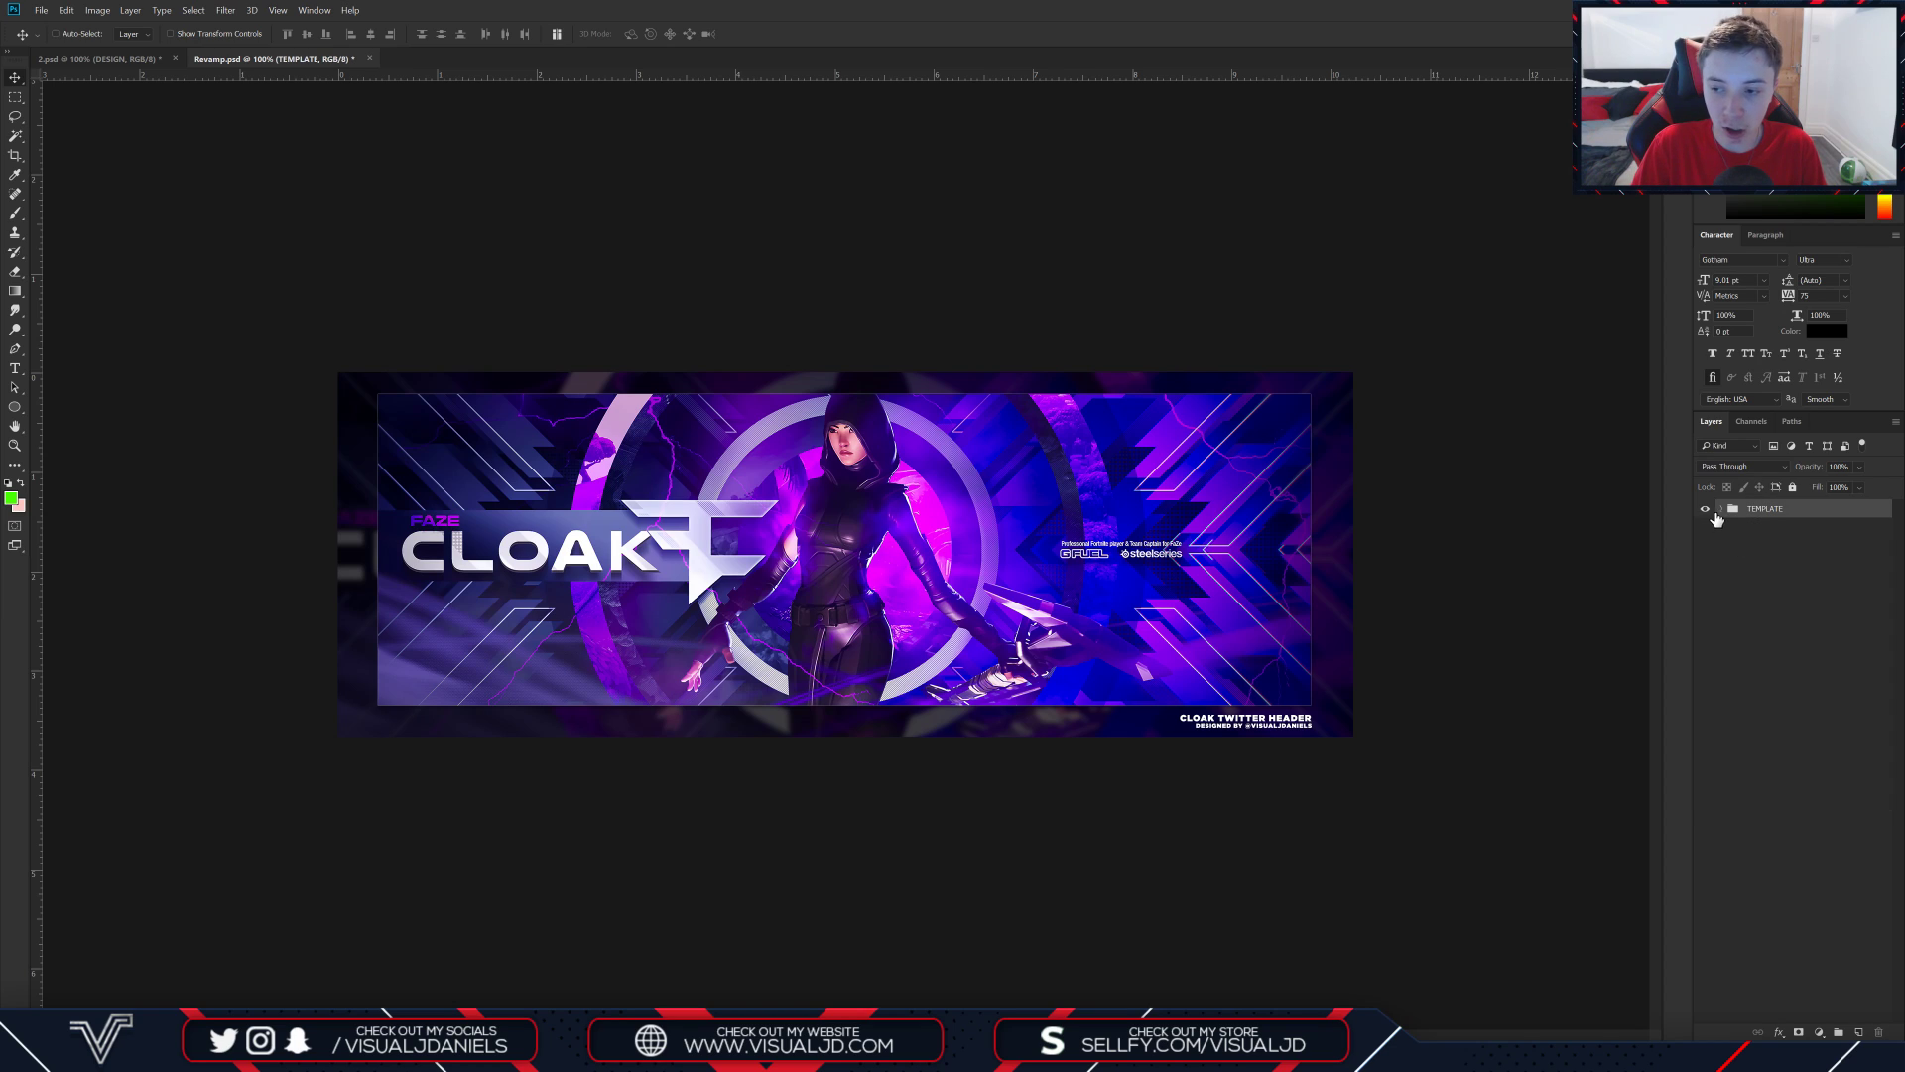
{"action": "left_click", "coordinate": [1704, 509]}
{"action": "left_click", "coordinate": [1705, 509]}
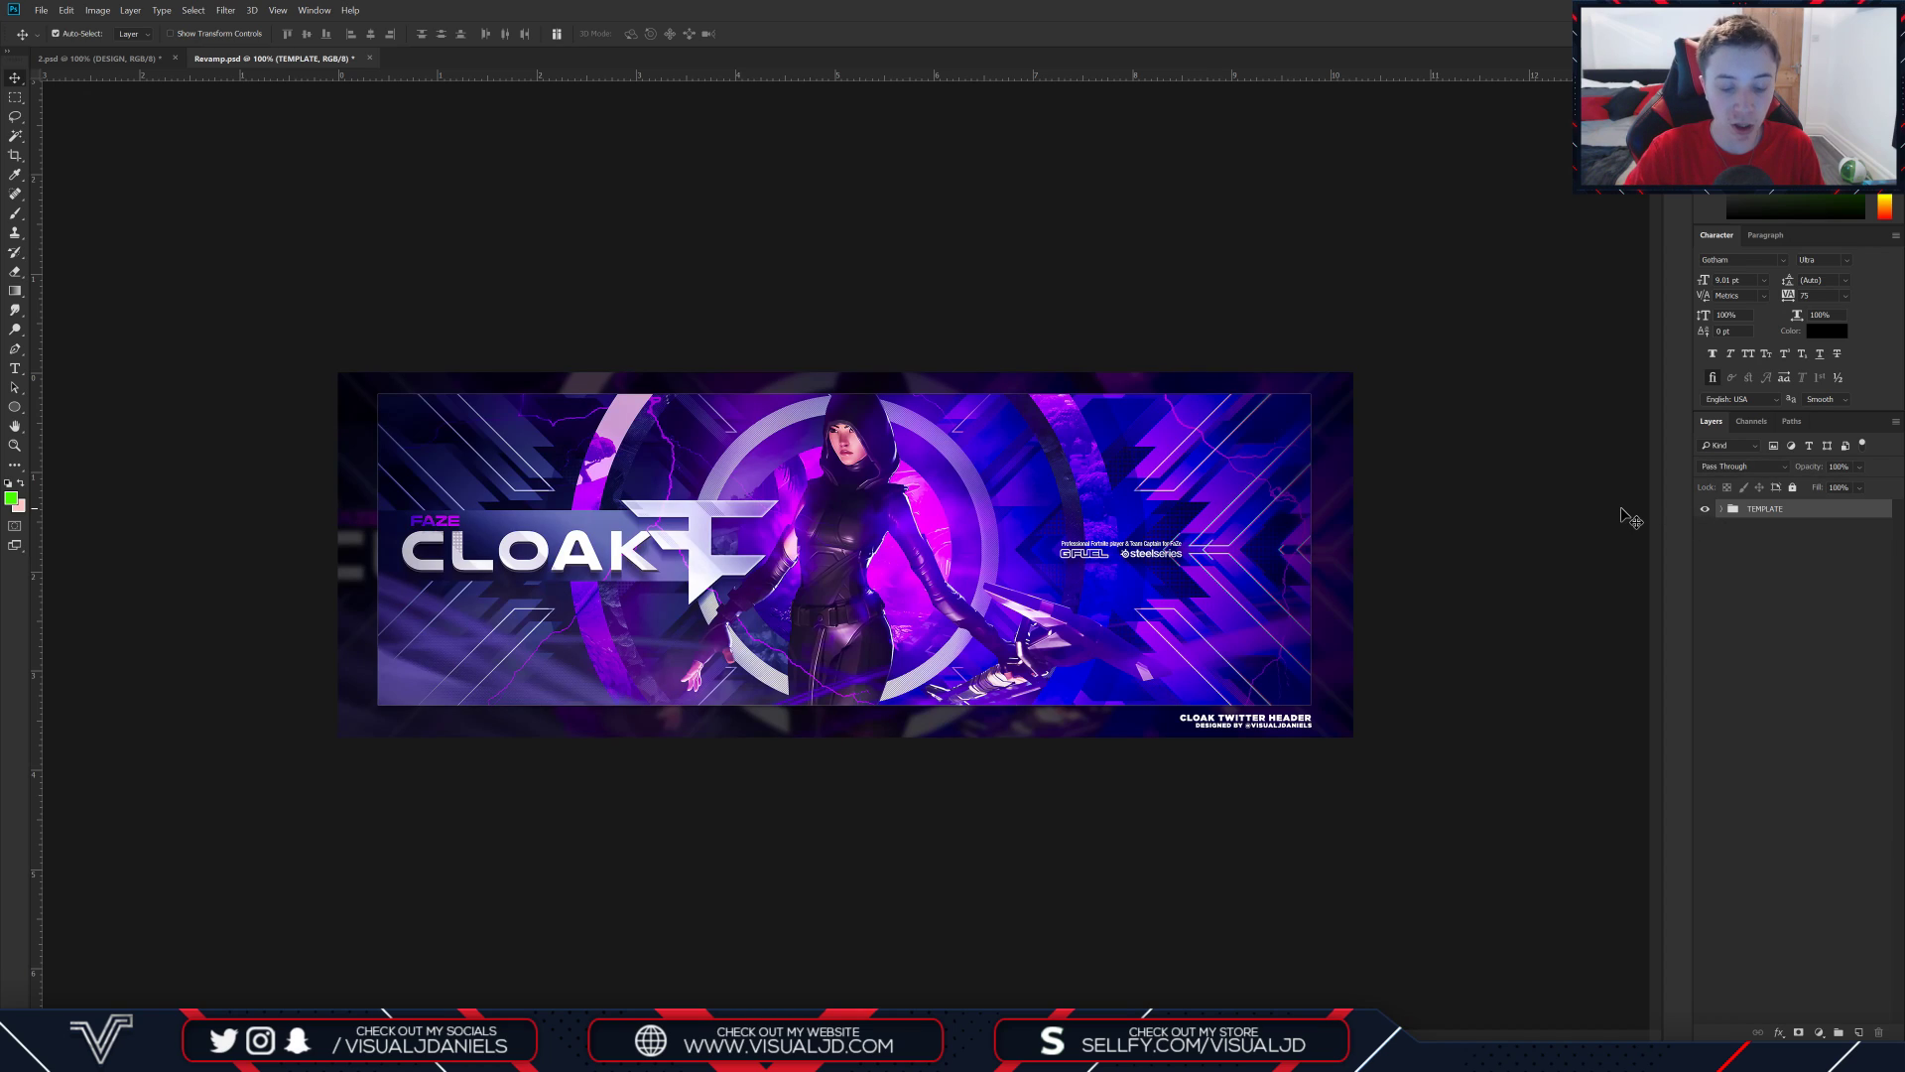
{"action": "key", "text": "ctrl+j"}
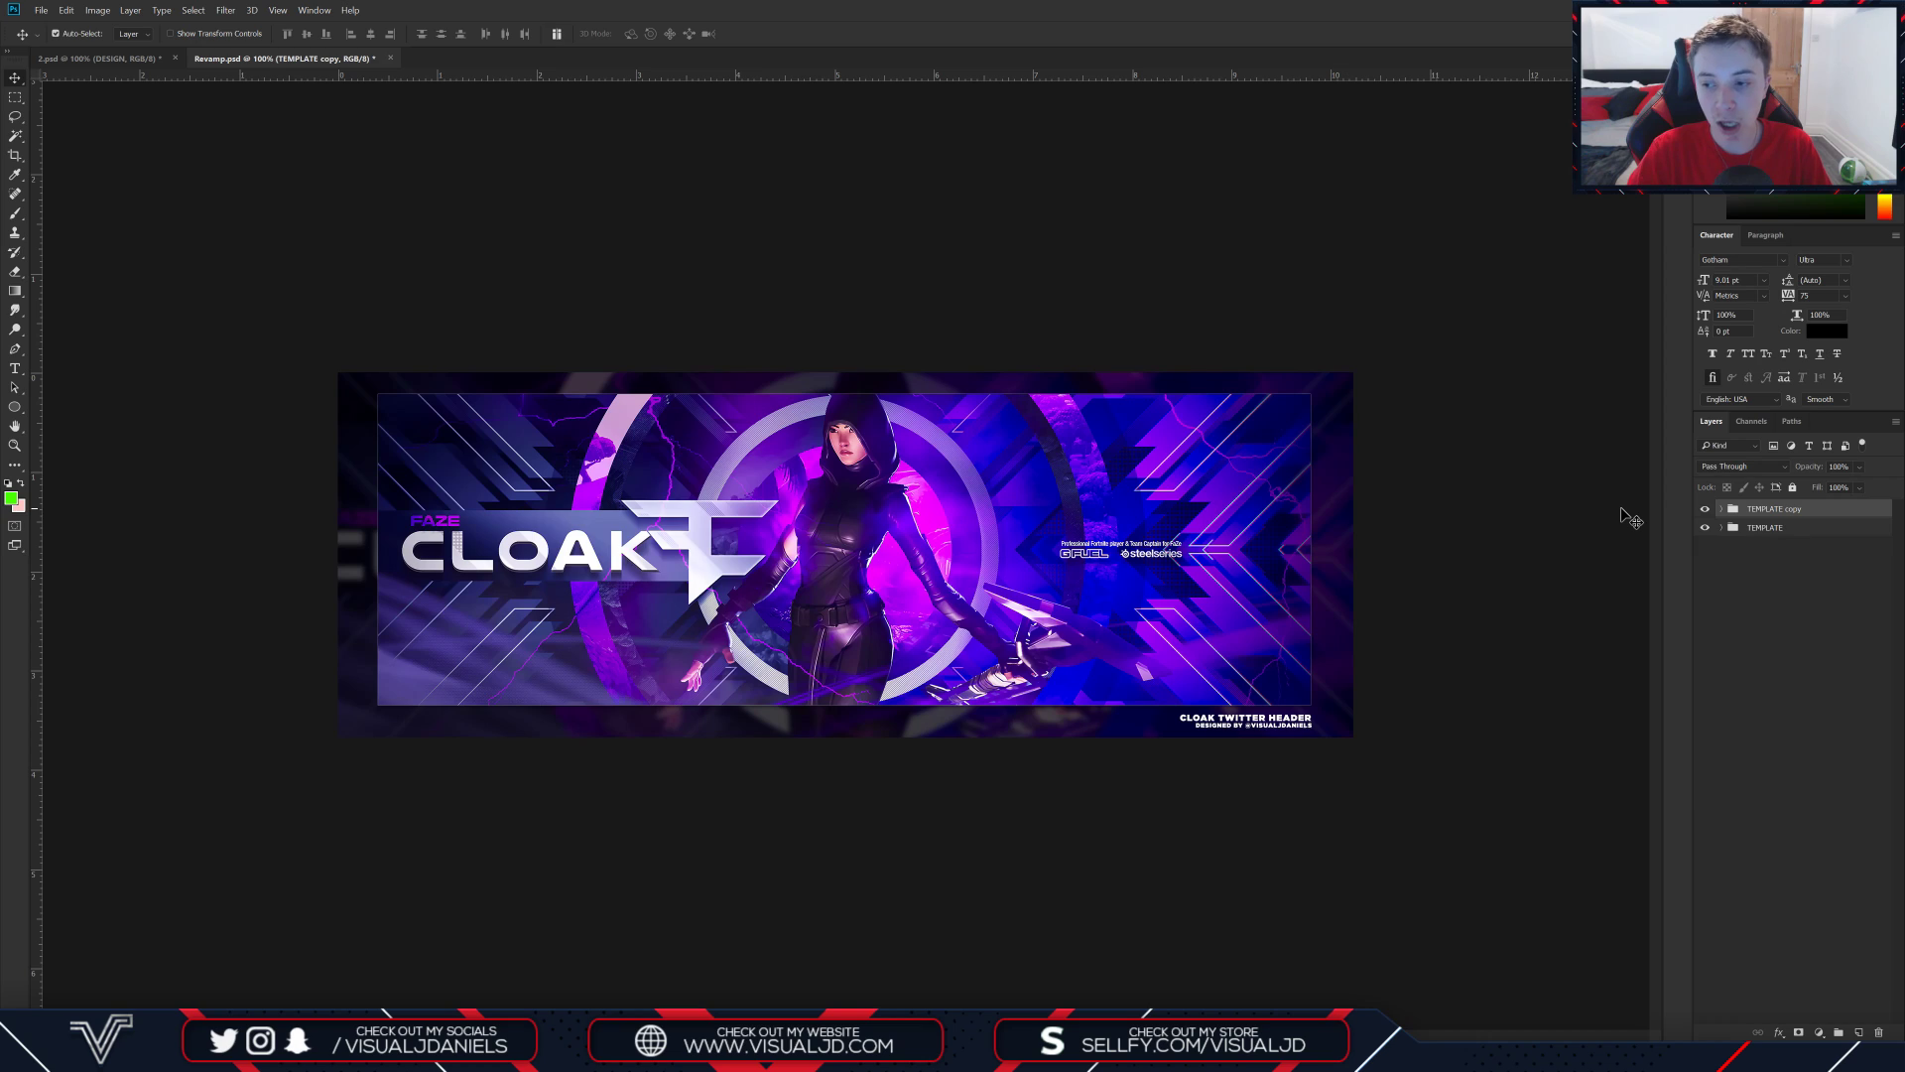
{"action": "key", "text": "ctrl+e"}
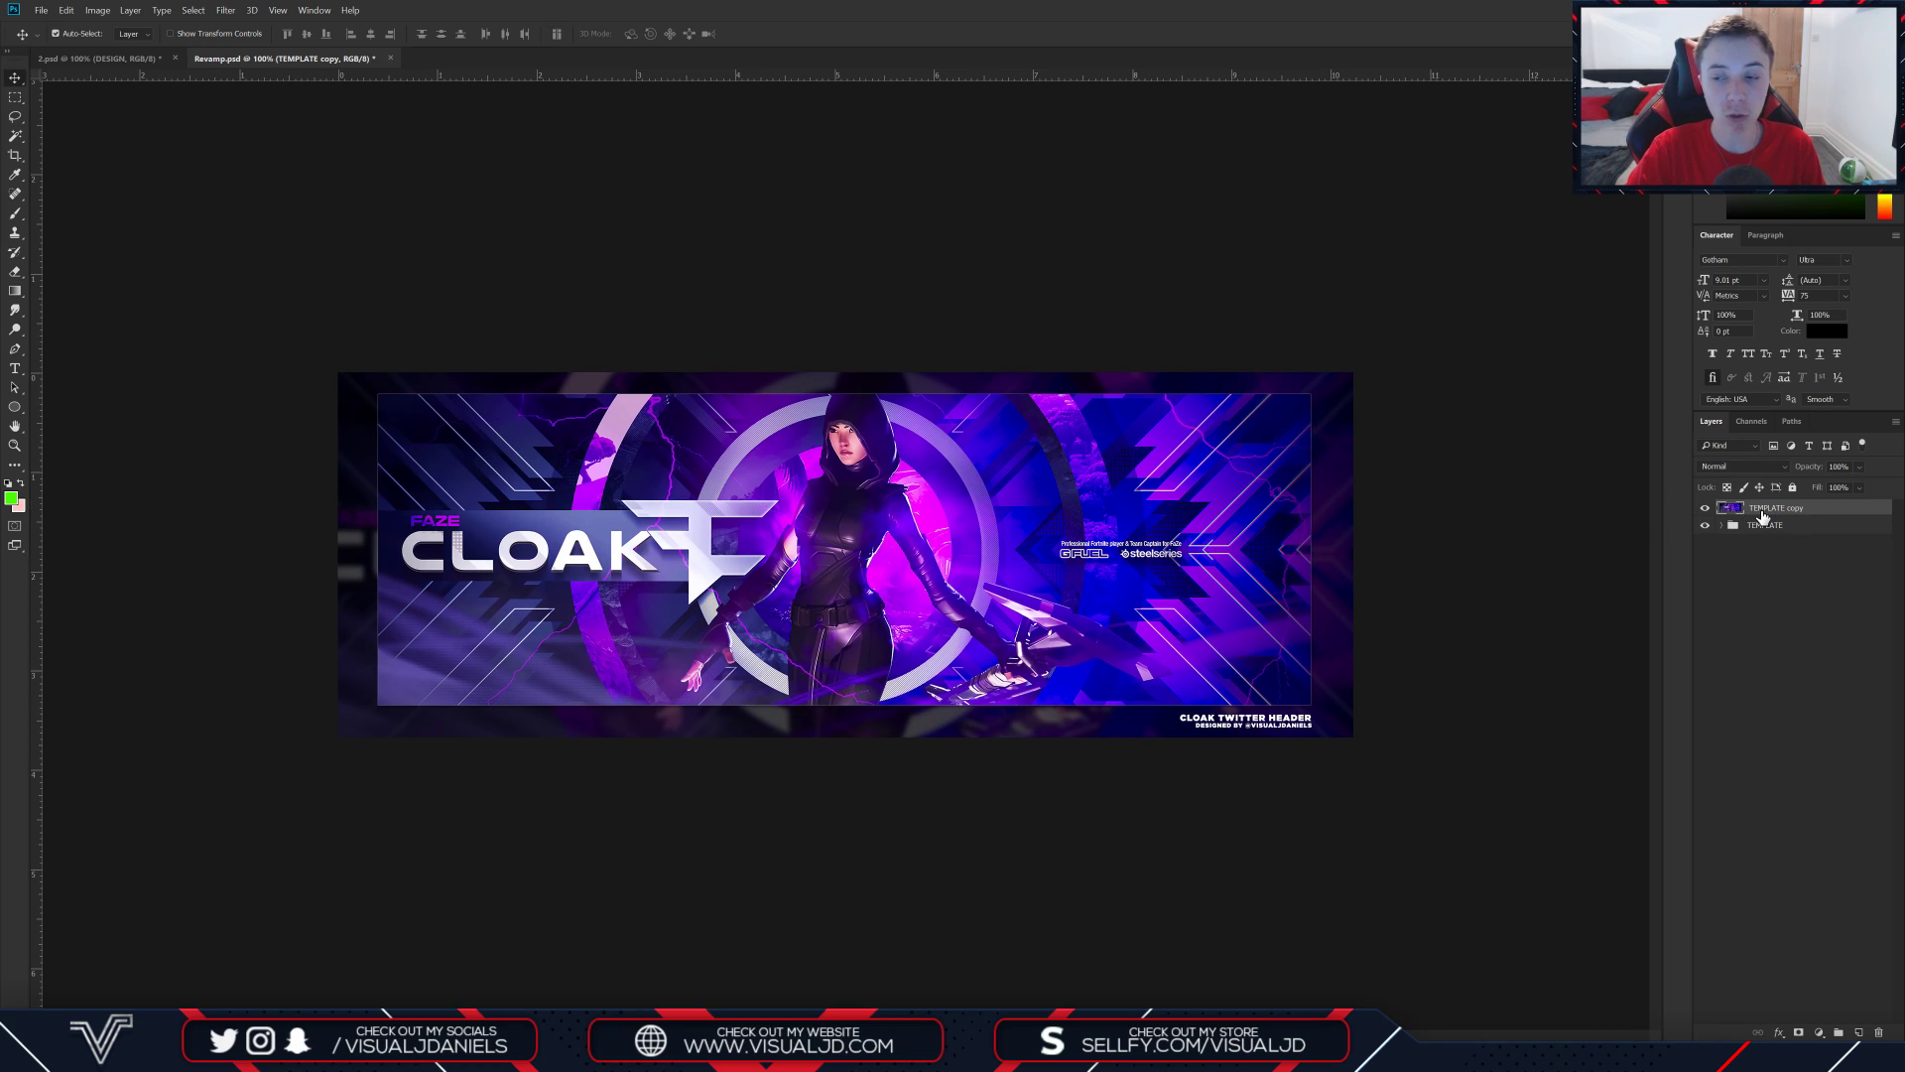
{"action": "key", "text": "ctrl+j"}
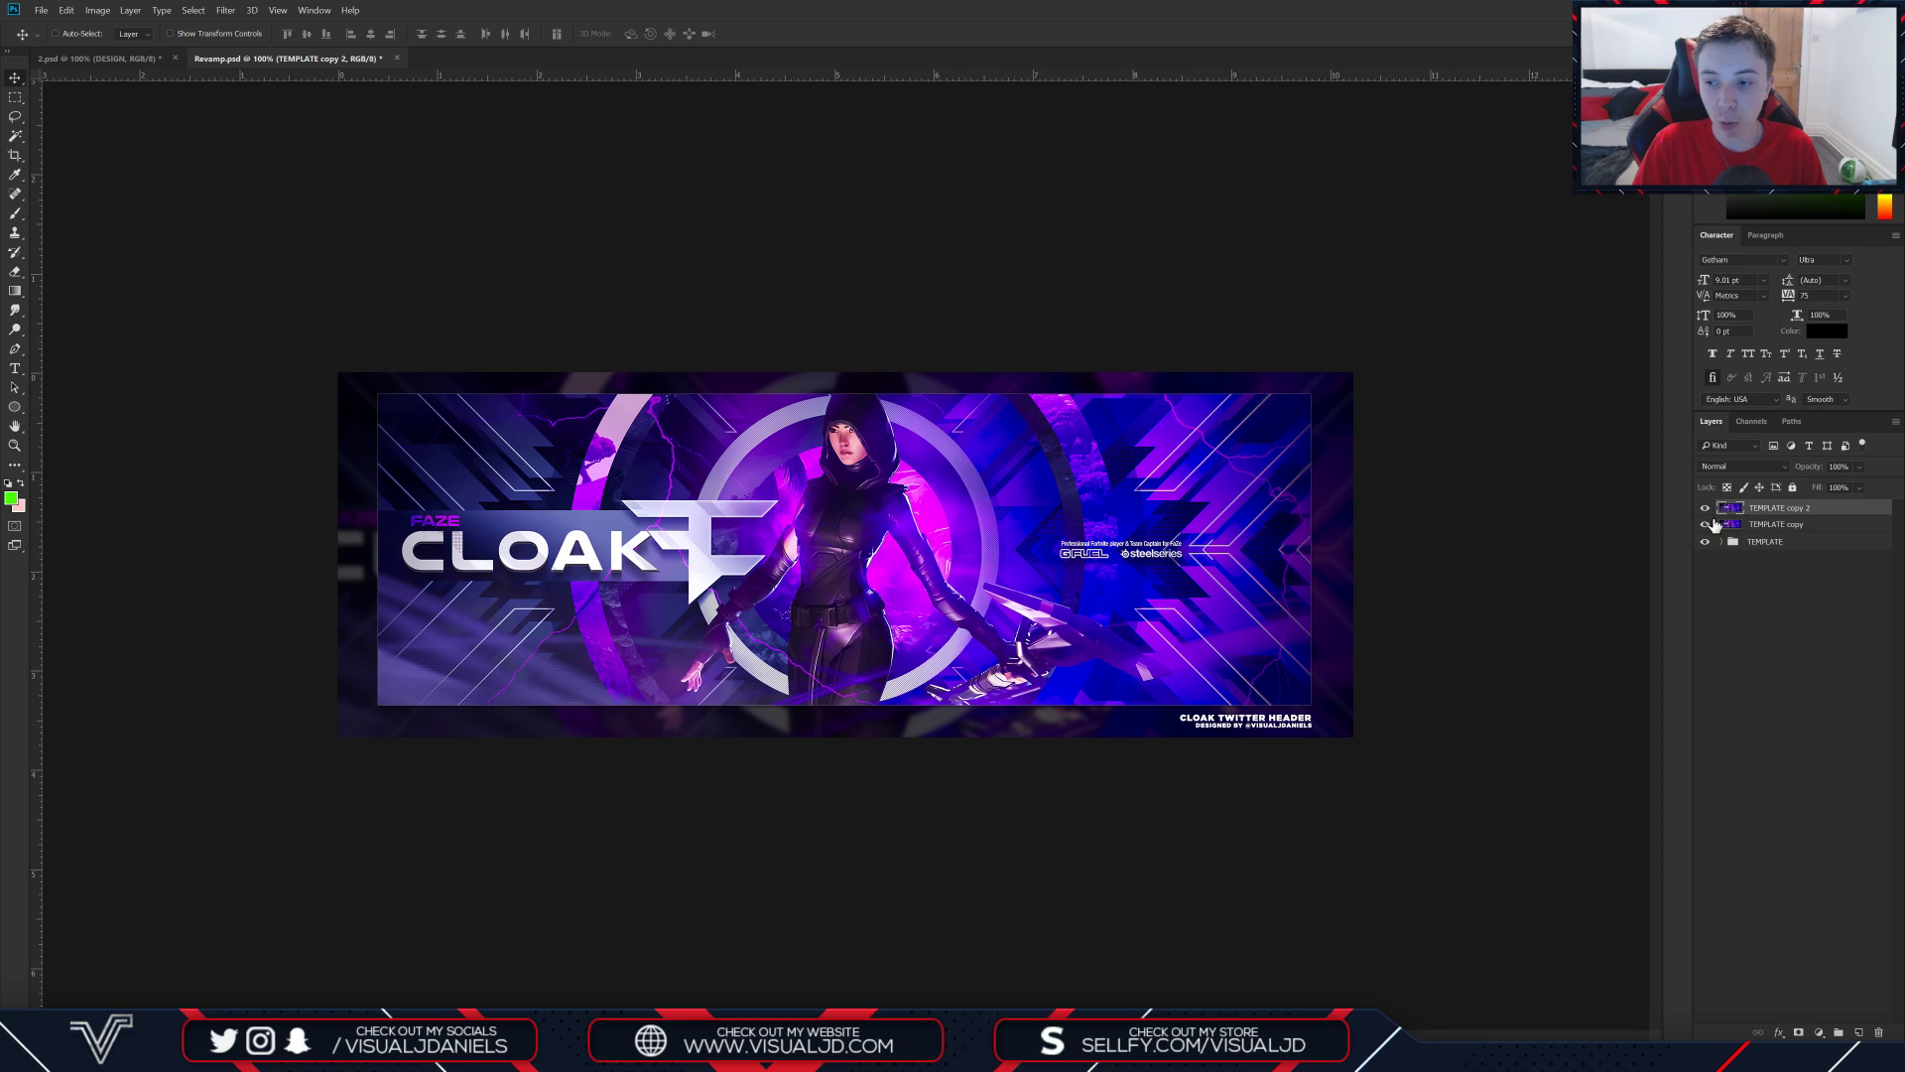
Apply Smart Sharpen with the Default preset: Amount 200%, Radius 1.0 px, Reduce Noise 10%
{"action": "left_click", "coordinate": [225, 9]}
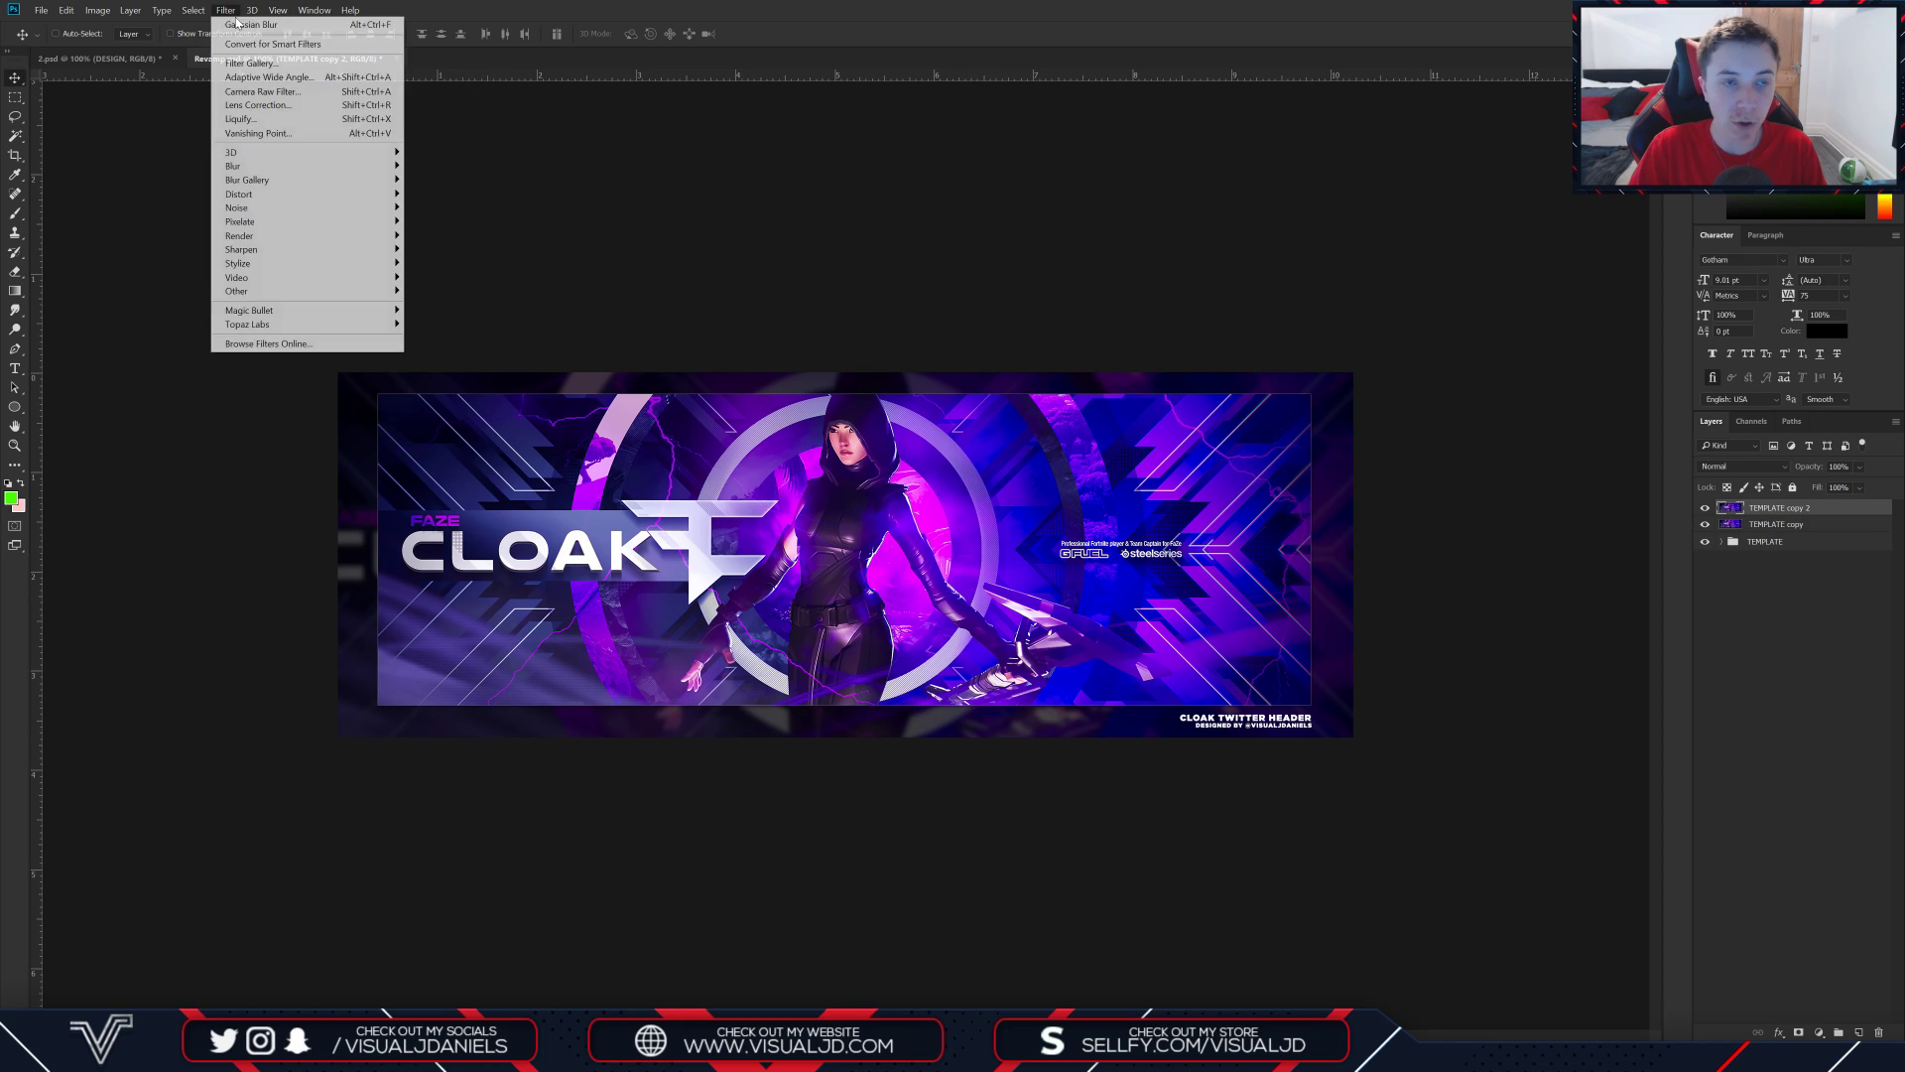
{"action": "mouse_move", "coordinate": [260, 252]}
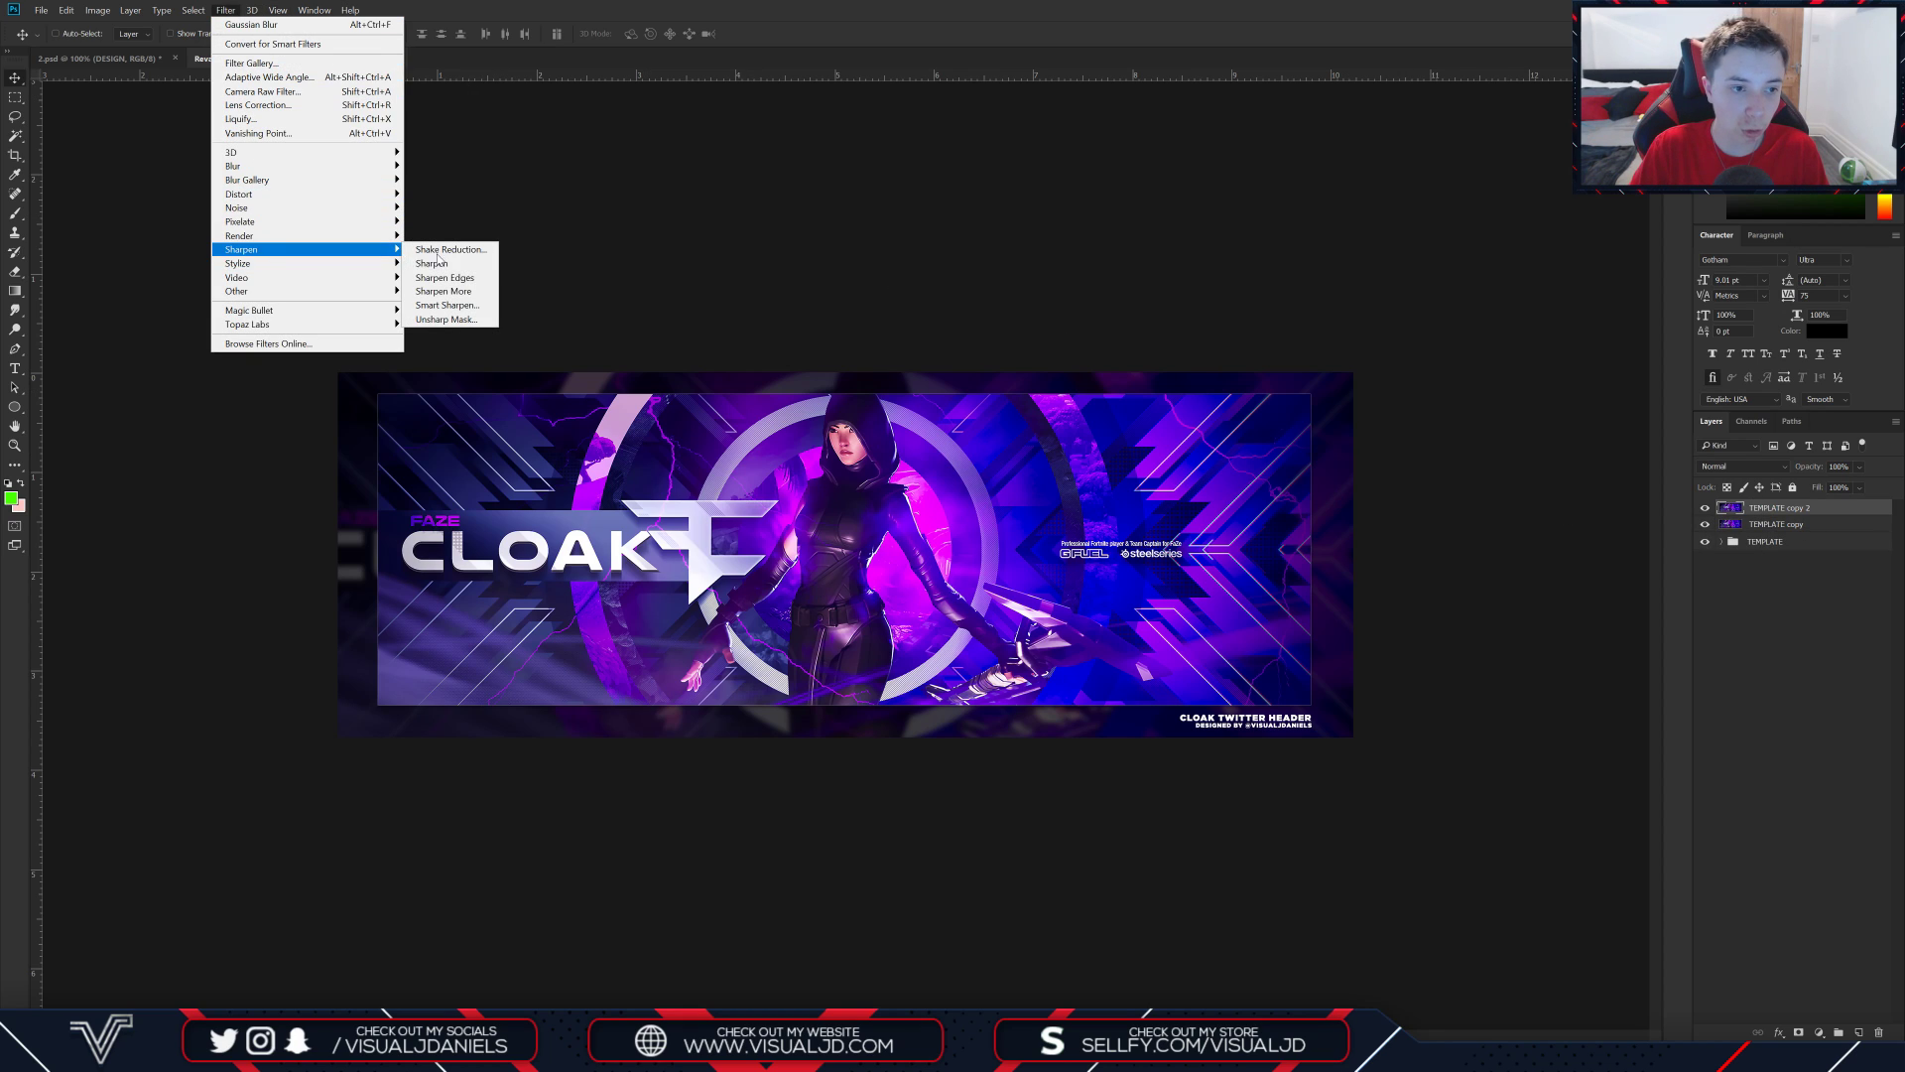
{"action": "left_click", "coordinate": [447, 305]}
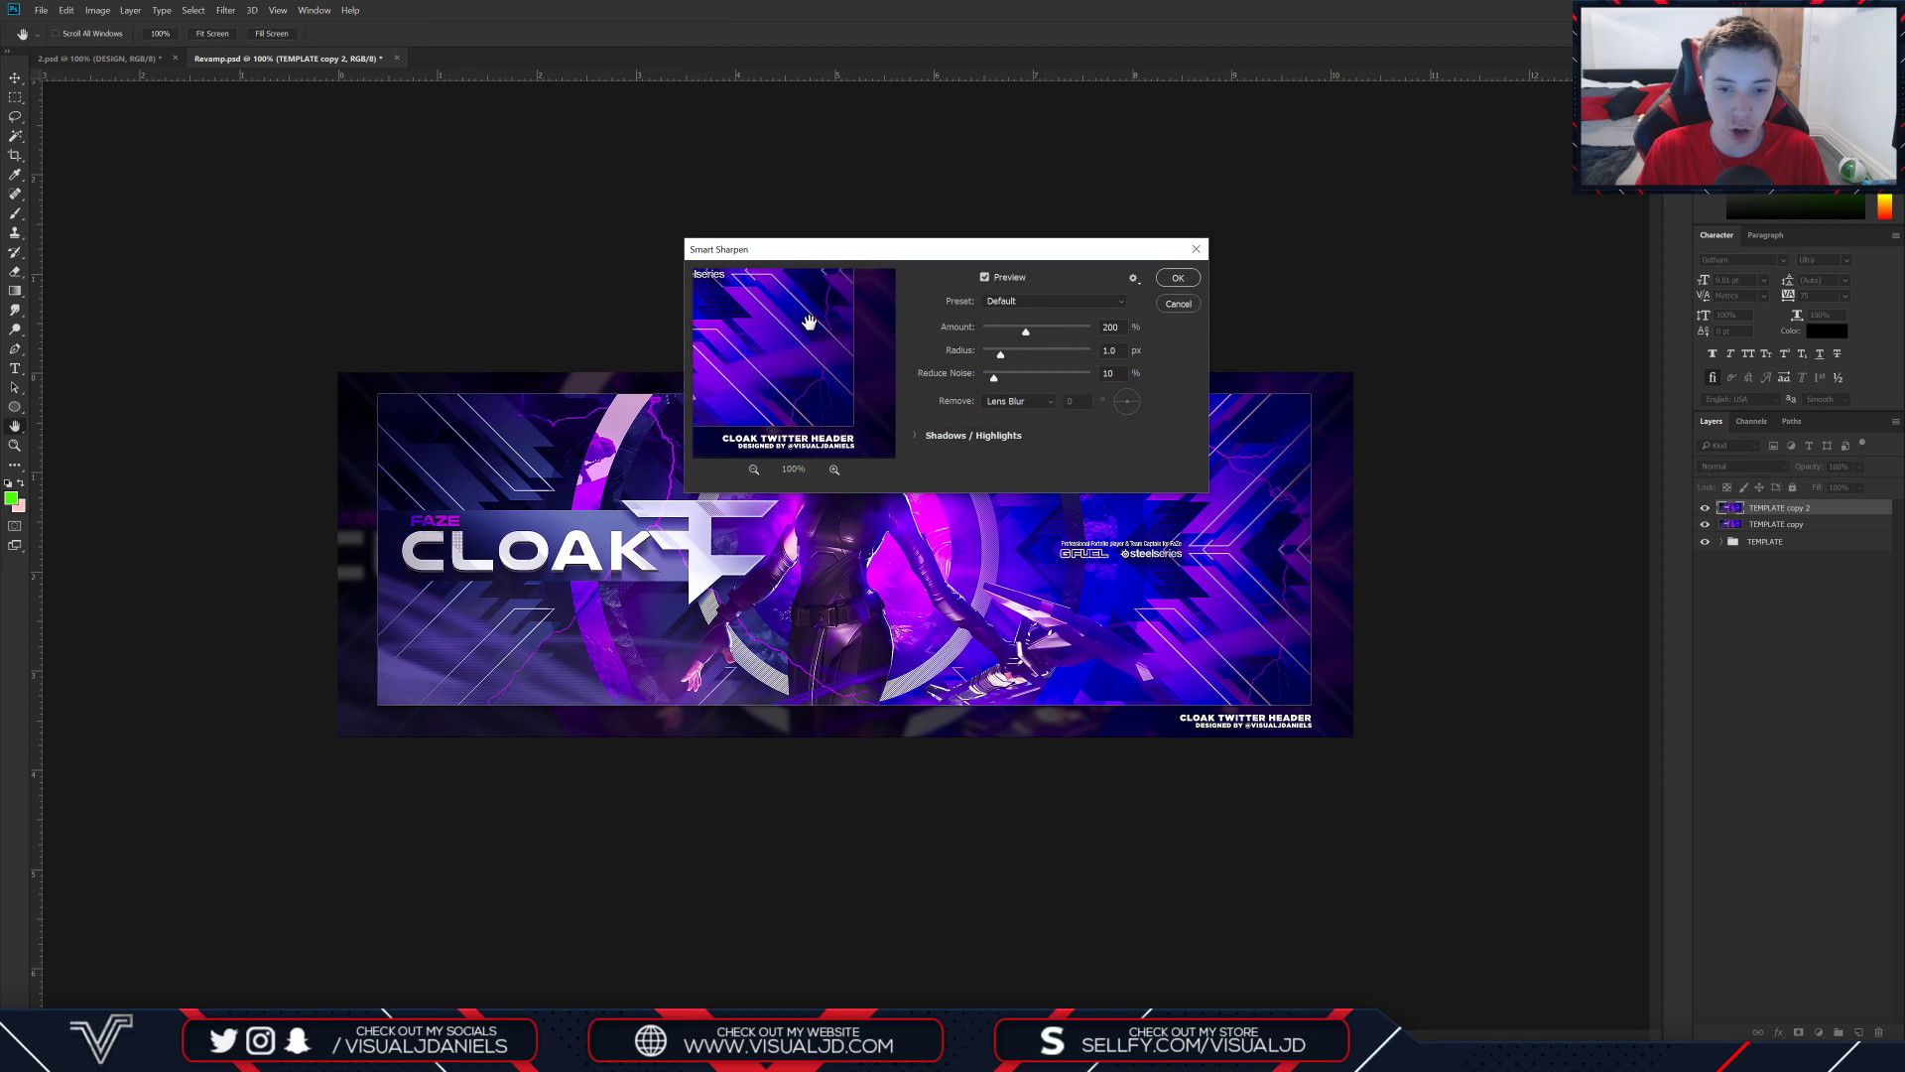
{"action": "left_click", "coordinate": [1007, 309]}
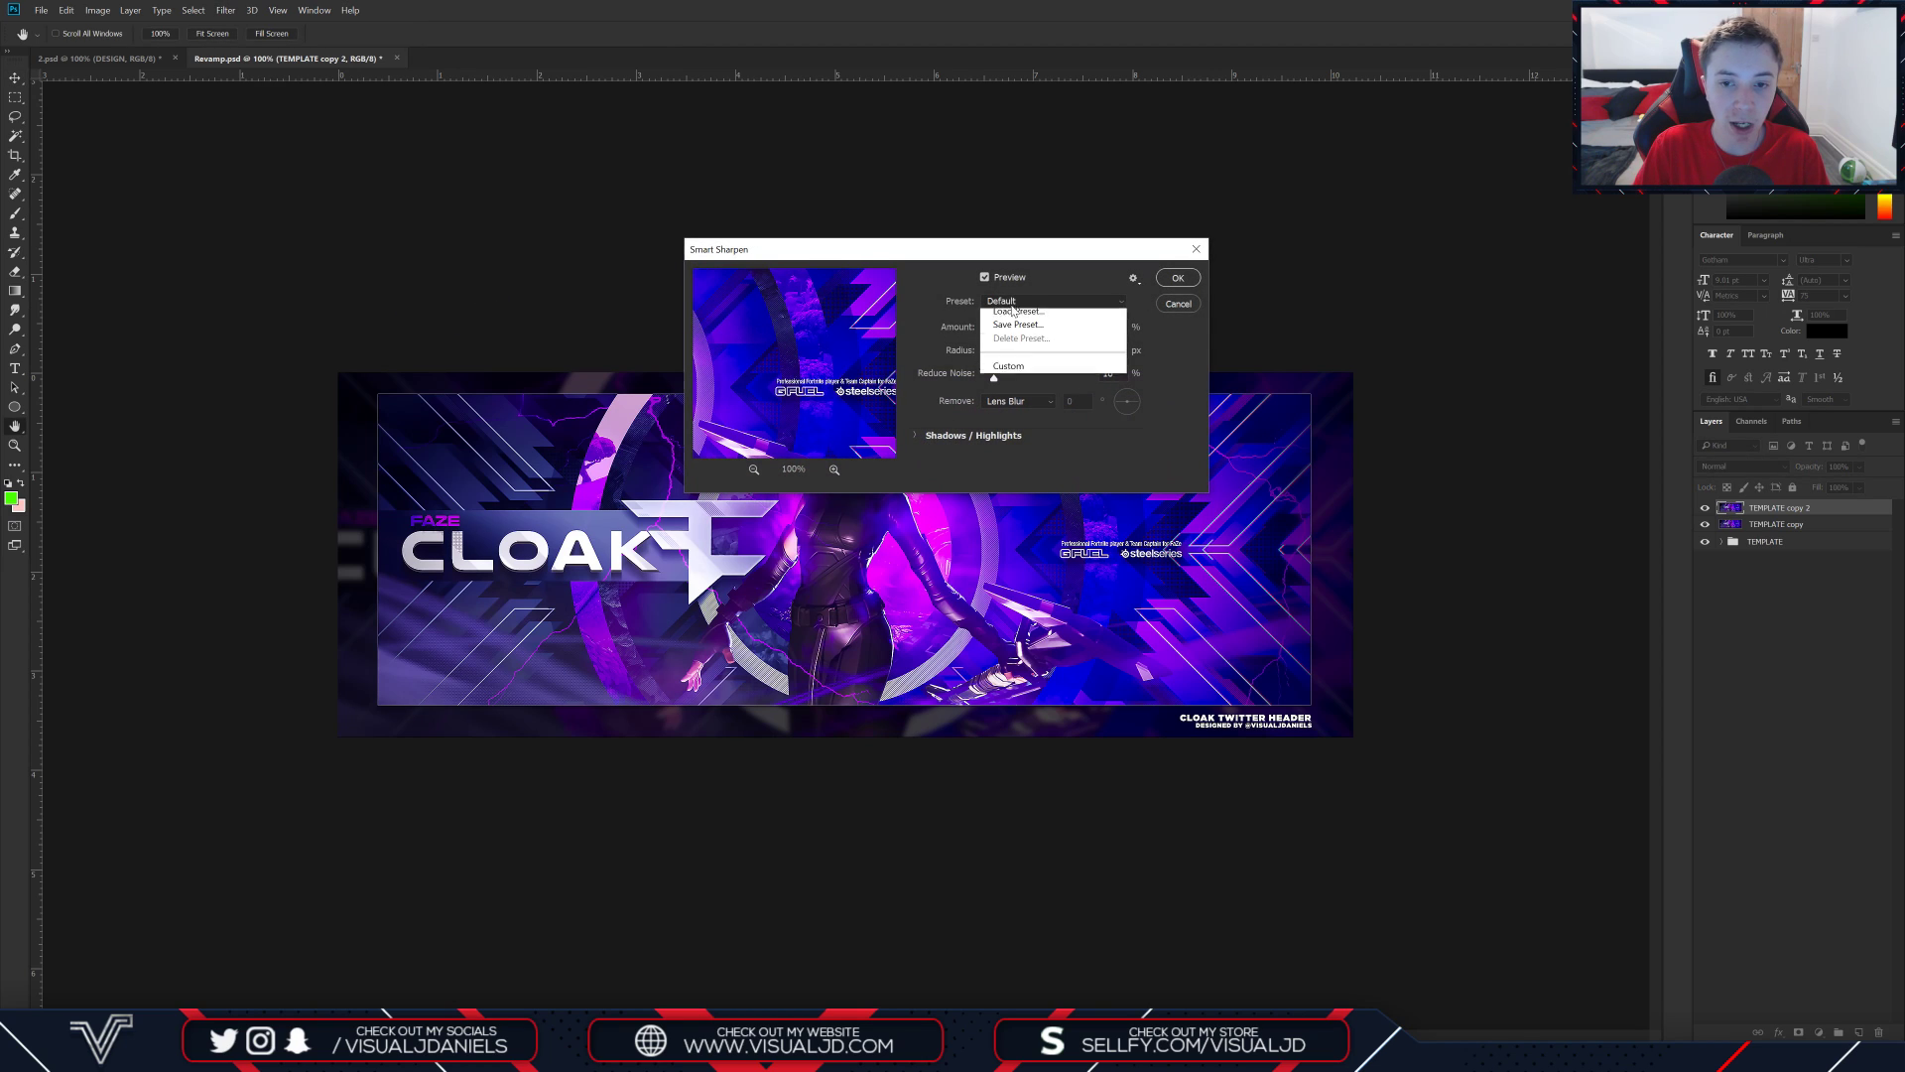
{"action": "left_click", "coordinate": [989, 308]}
{"action": "key", "text": "Tab"}
{"action": "key", "text": "Tab"}
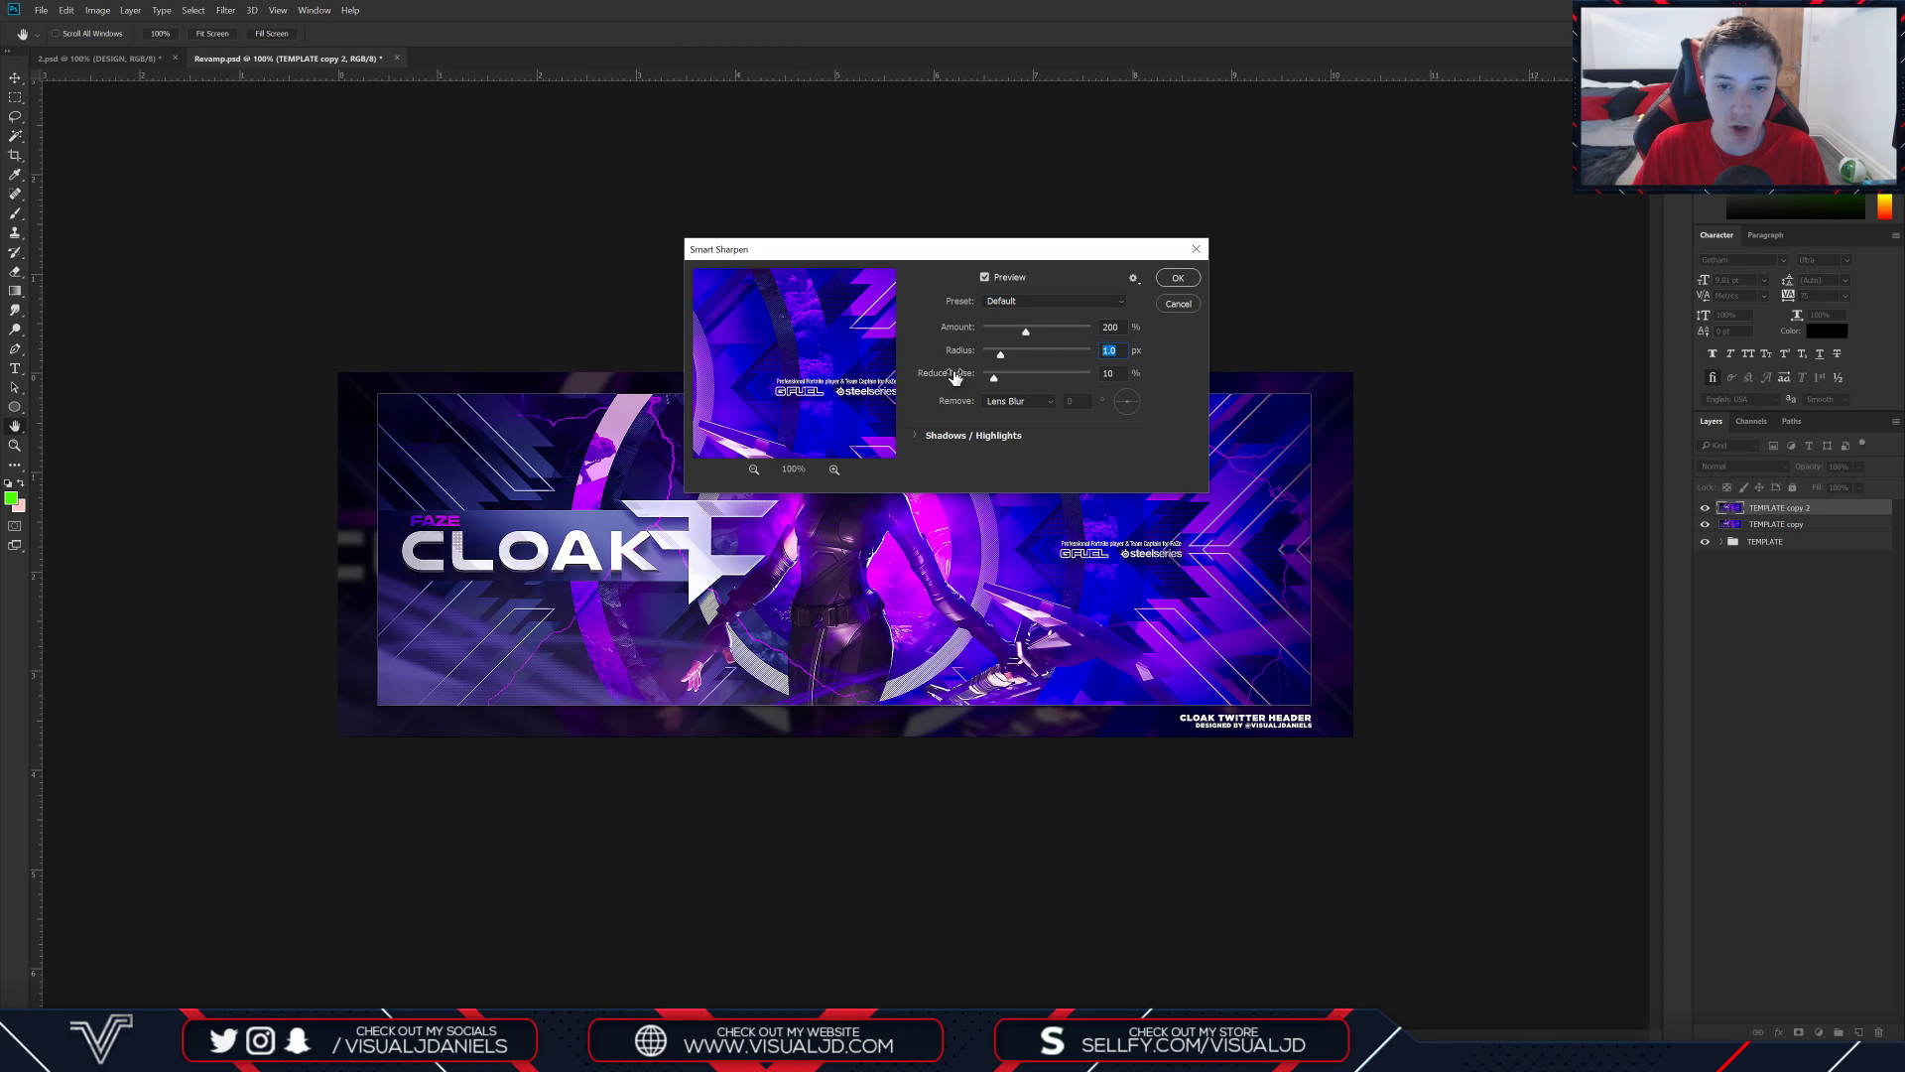
{"action": "key", "text": "Tab"}
{"action": "left_click_drag", "start_coordinate": [799, 384], "coordinate": [883, 418]}
{"action": "left_click", "coordinate": [1012, 301]}
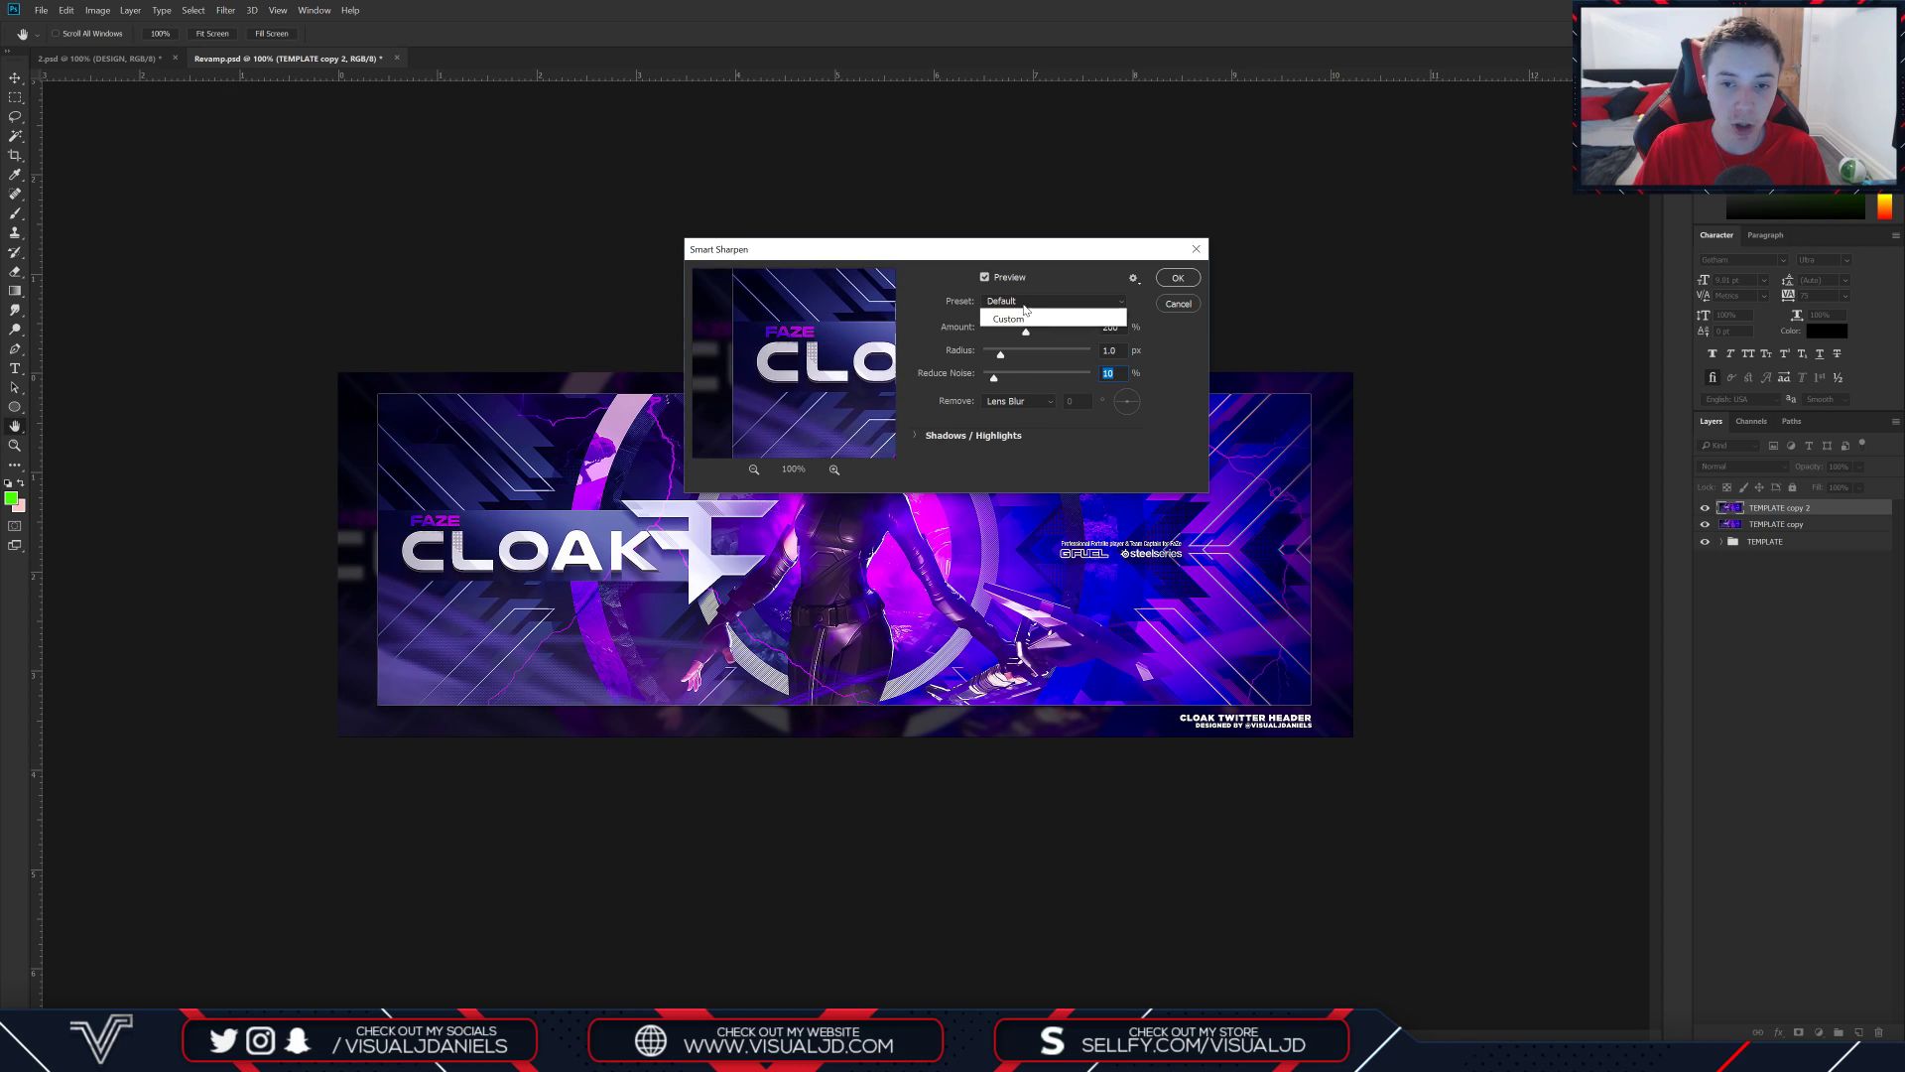
{"action": "left_click", "coordinate": [1019, 308]}
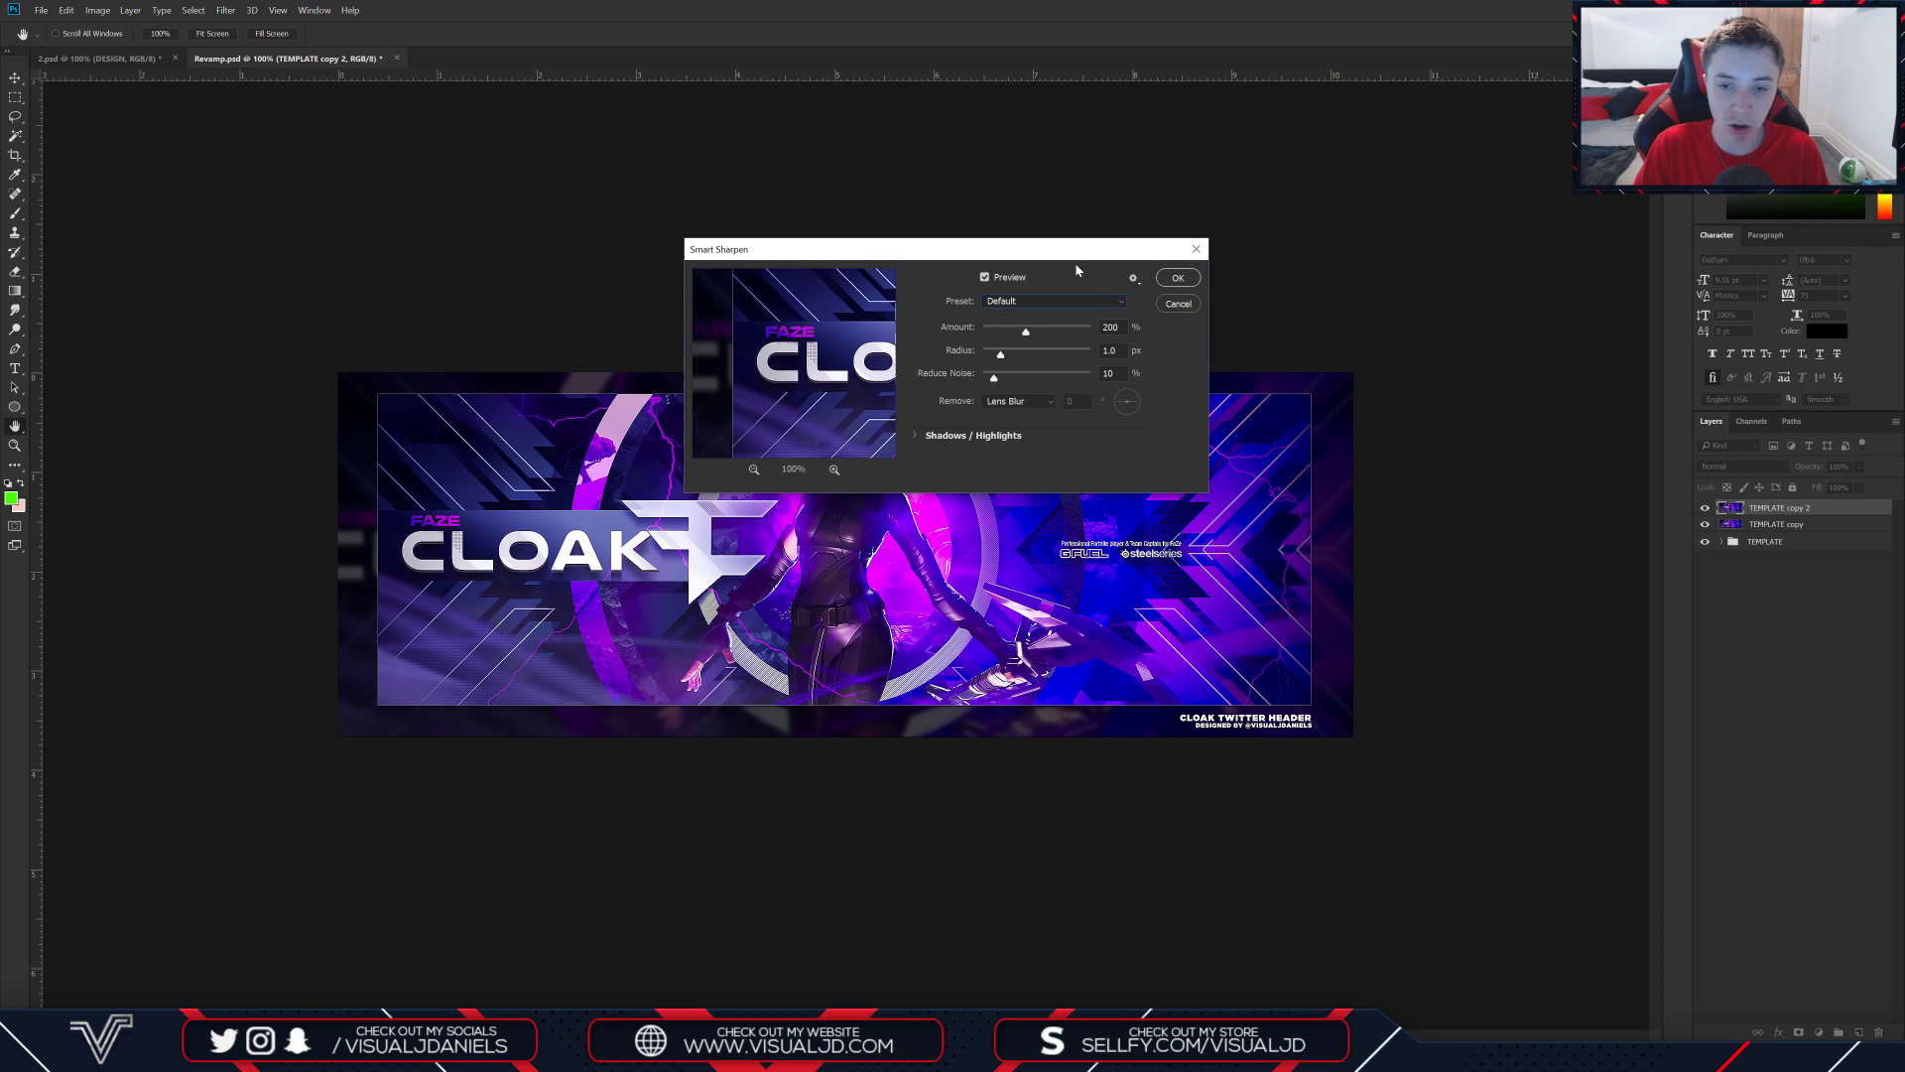
{"action": "left_click_drag", "start_coordinate": [861, 375], "coordinate": [447, 343]}
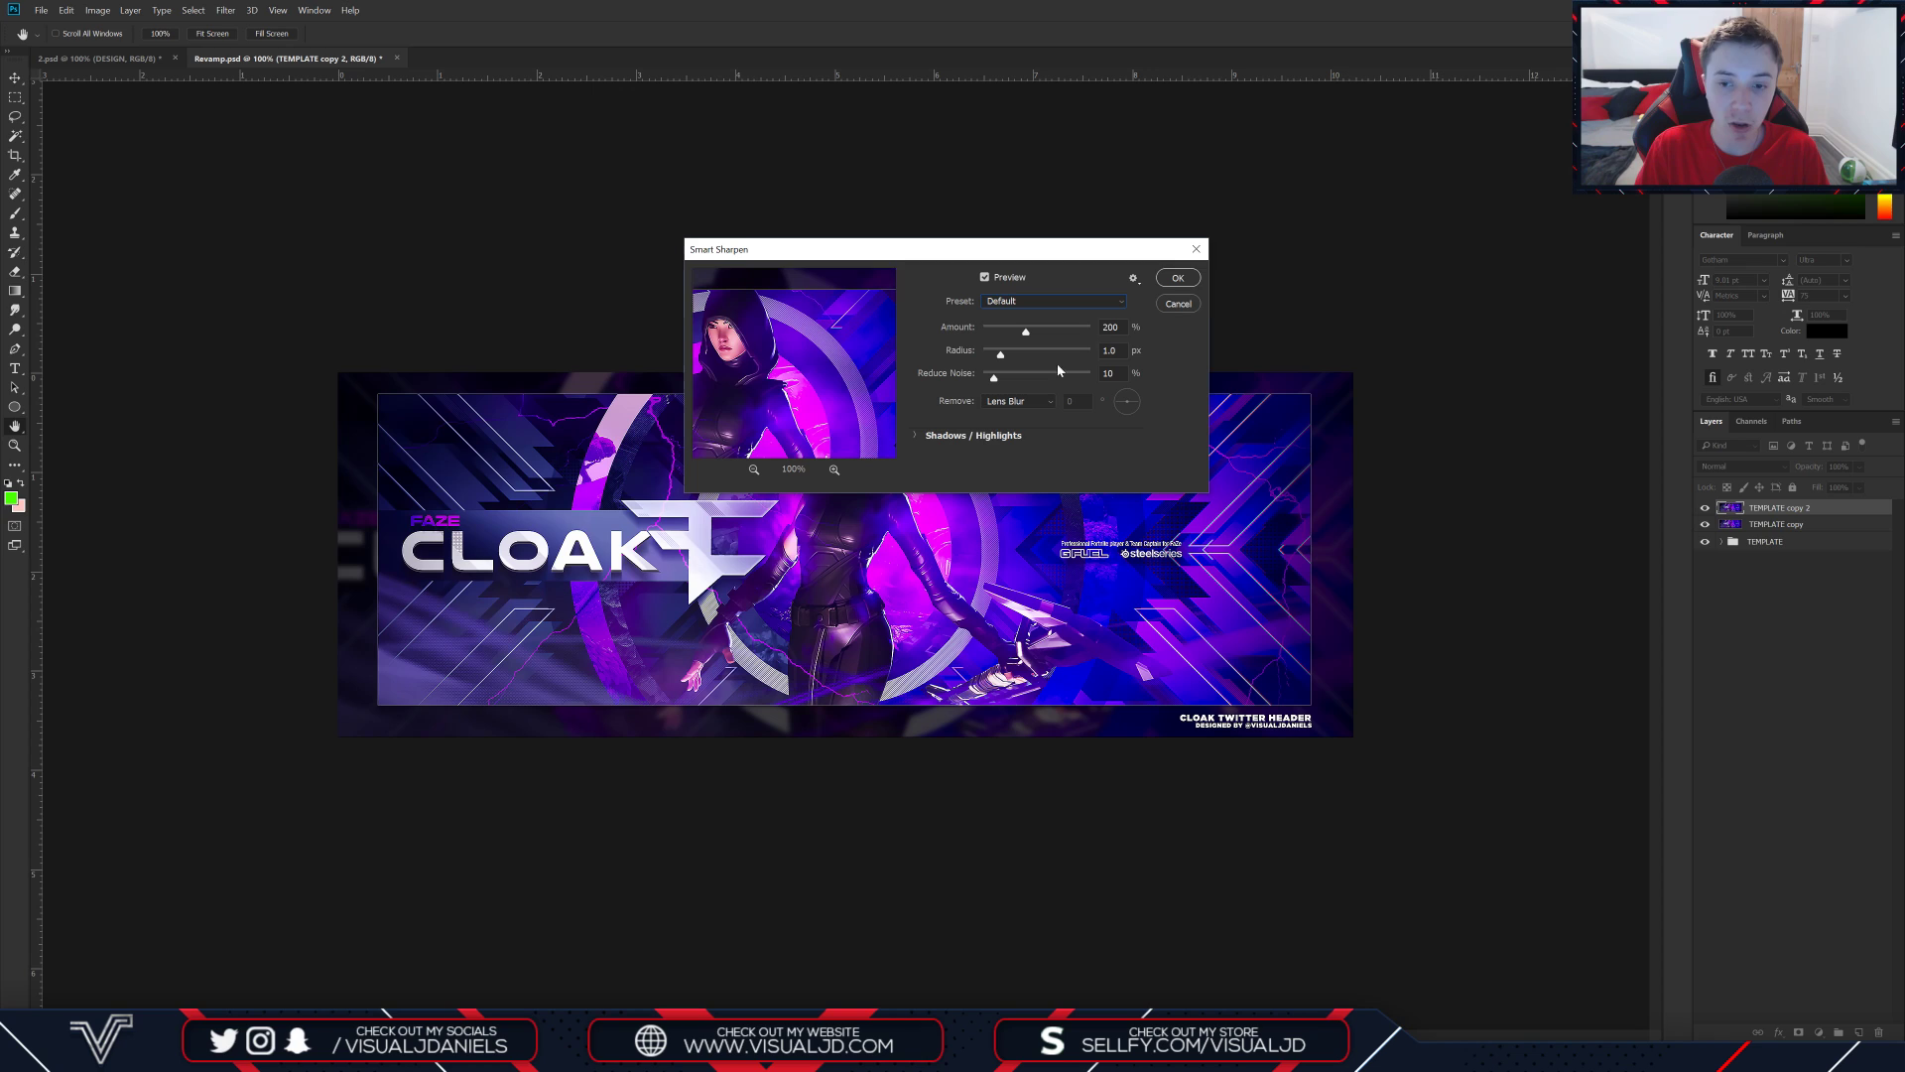
{"action": "left_click", "coordinate": [1175, 279]}
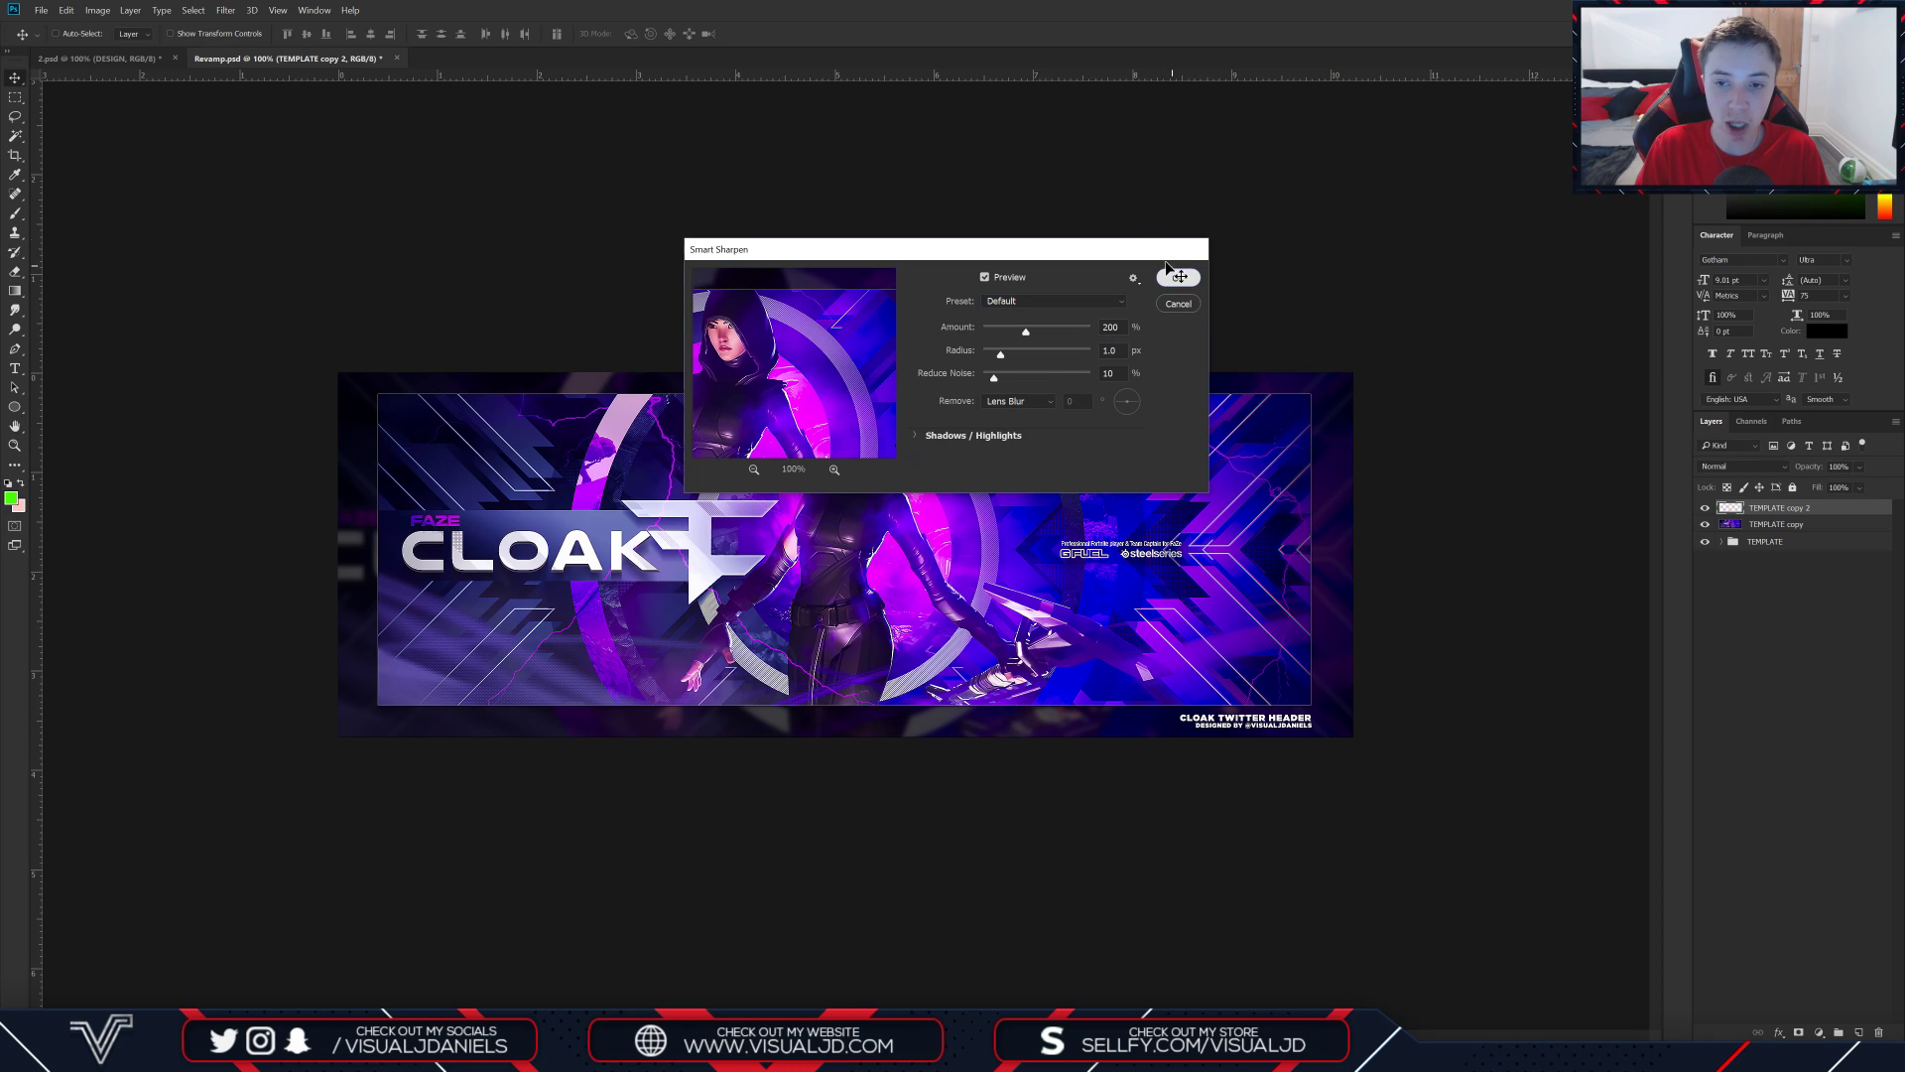
Toggle the sharpened layer's visibility to compare the header with and without sharpening
{"action": "left_click", "coordinate": [1706, 510]}
{"action": "left_click", "coordinate": [1705, 511]}
{"action": "left_click", "coordinate": [1706, 510]}
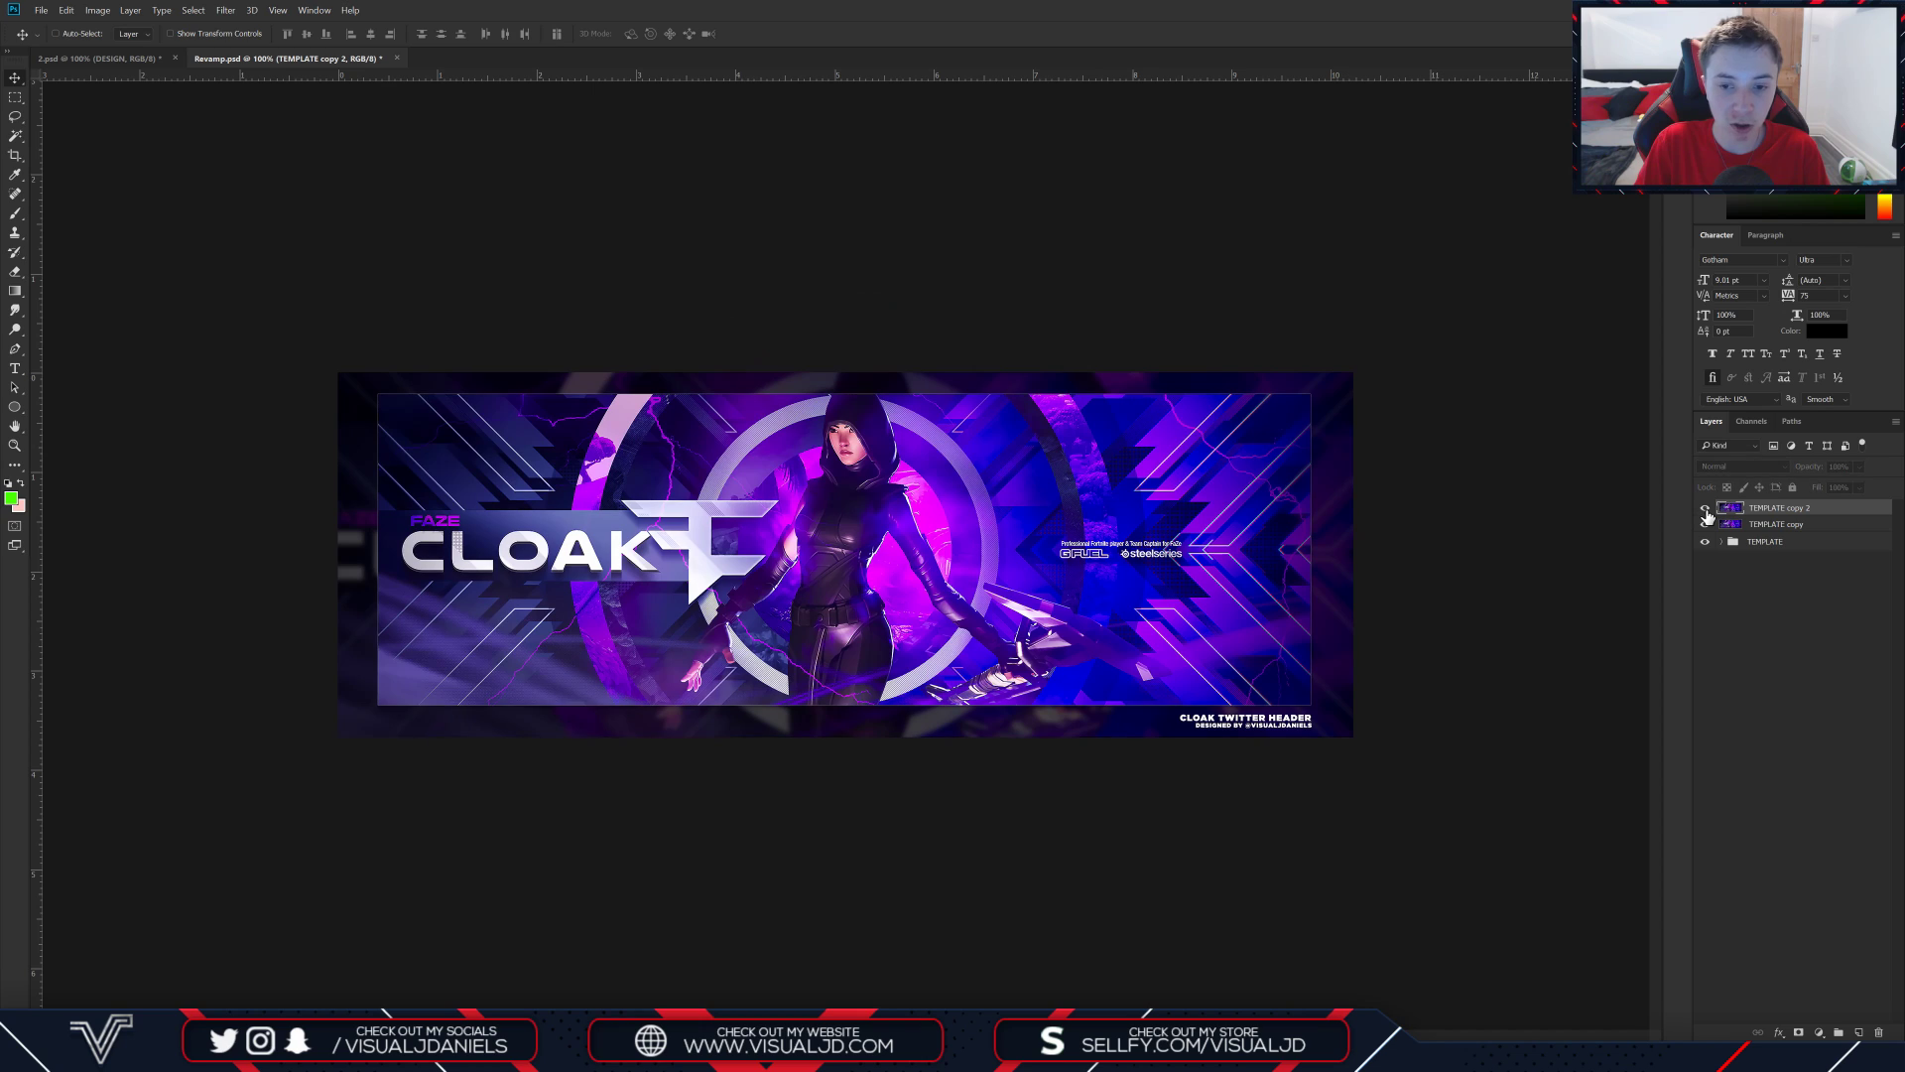
{"action": "left_click", "coordinate": [1706, 510]}
{"action": "left_click", "coordinate": [1706, 510]}
{"action": "left_click", "coordinate": [1706, 510]}
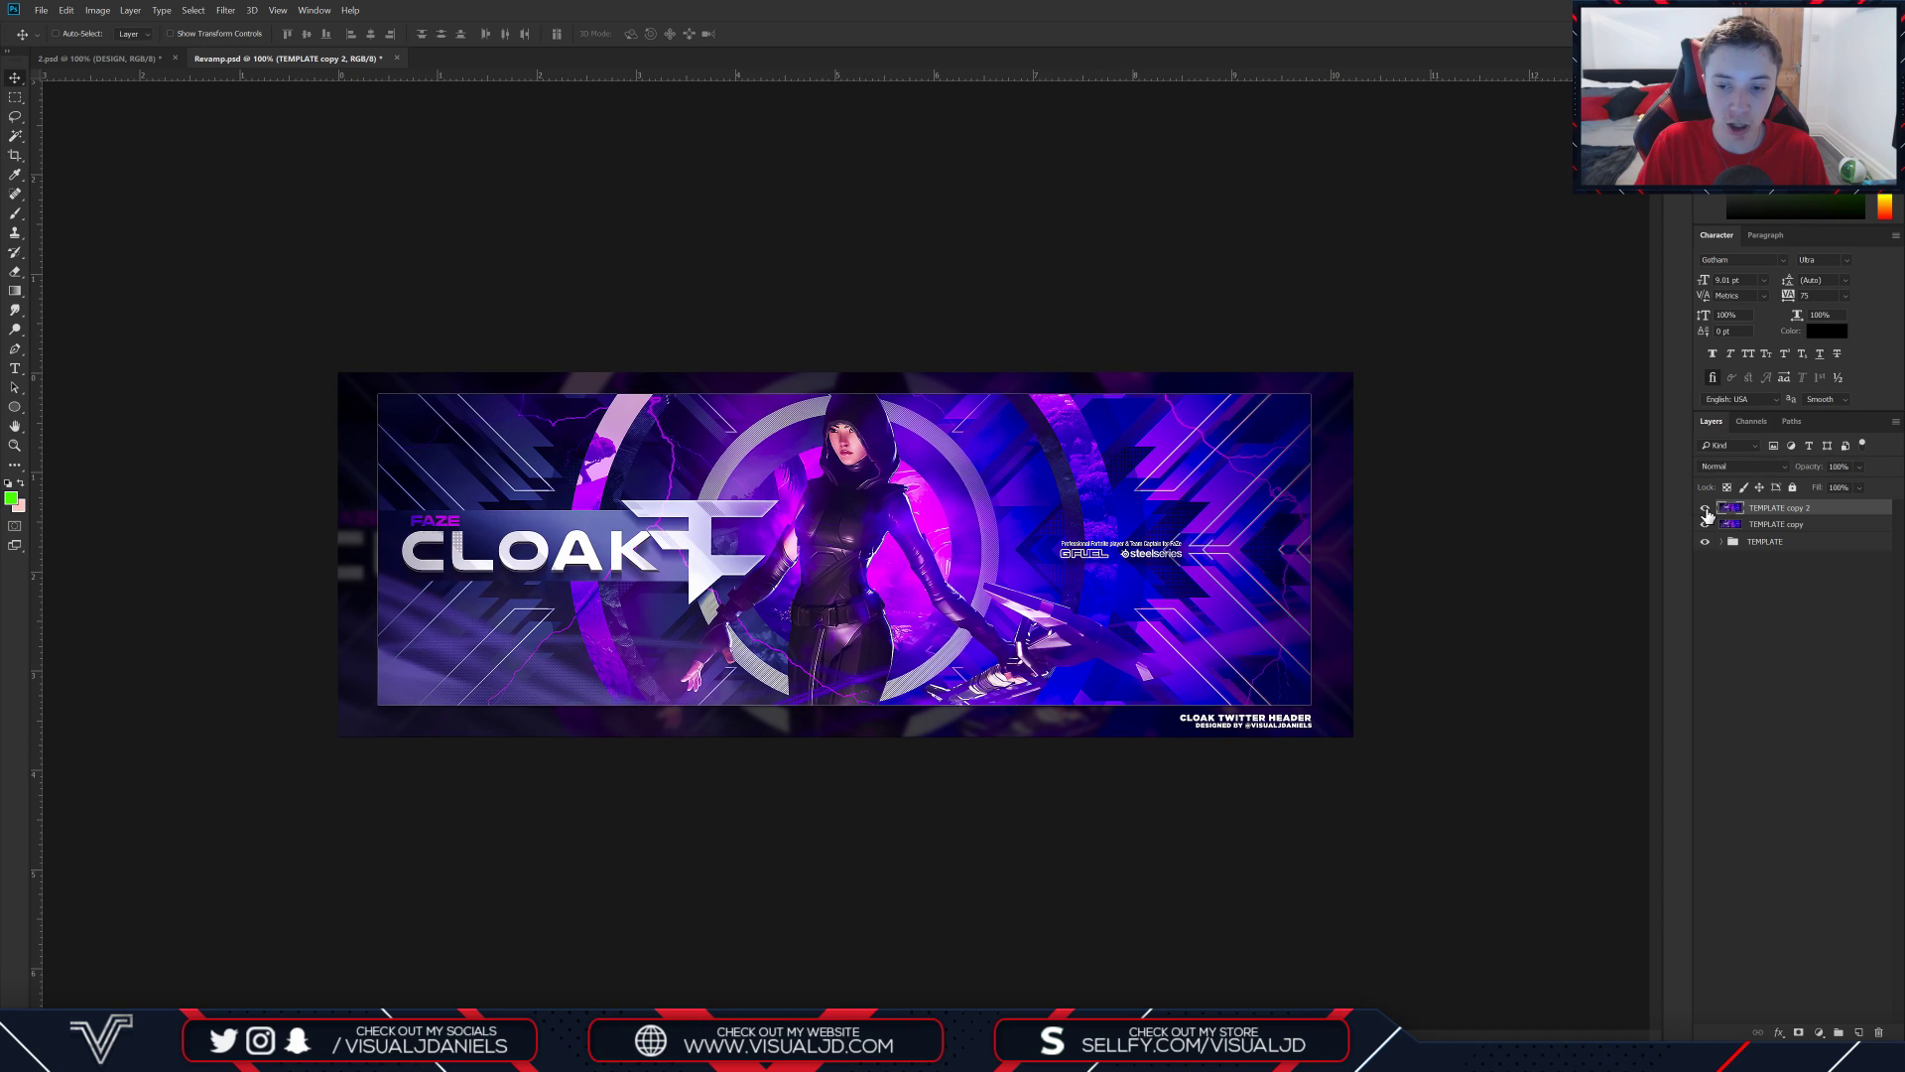
{"action": "left_click", "coordinate": [1706, 510]}
{"action": "left_click", "coordinate": [1706, 510]}
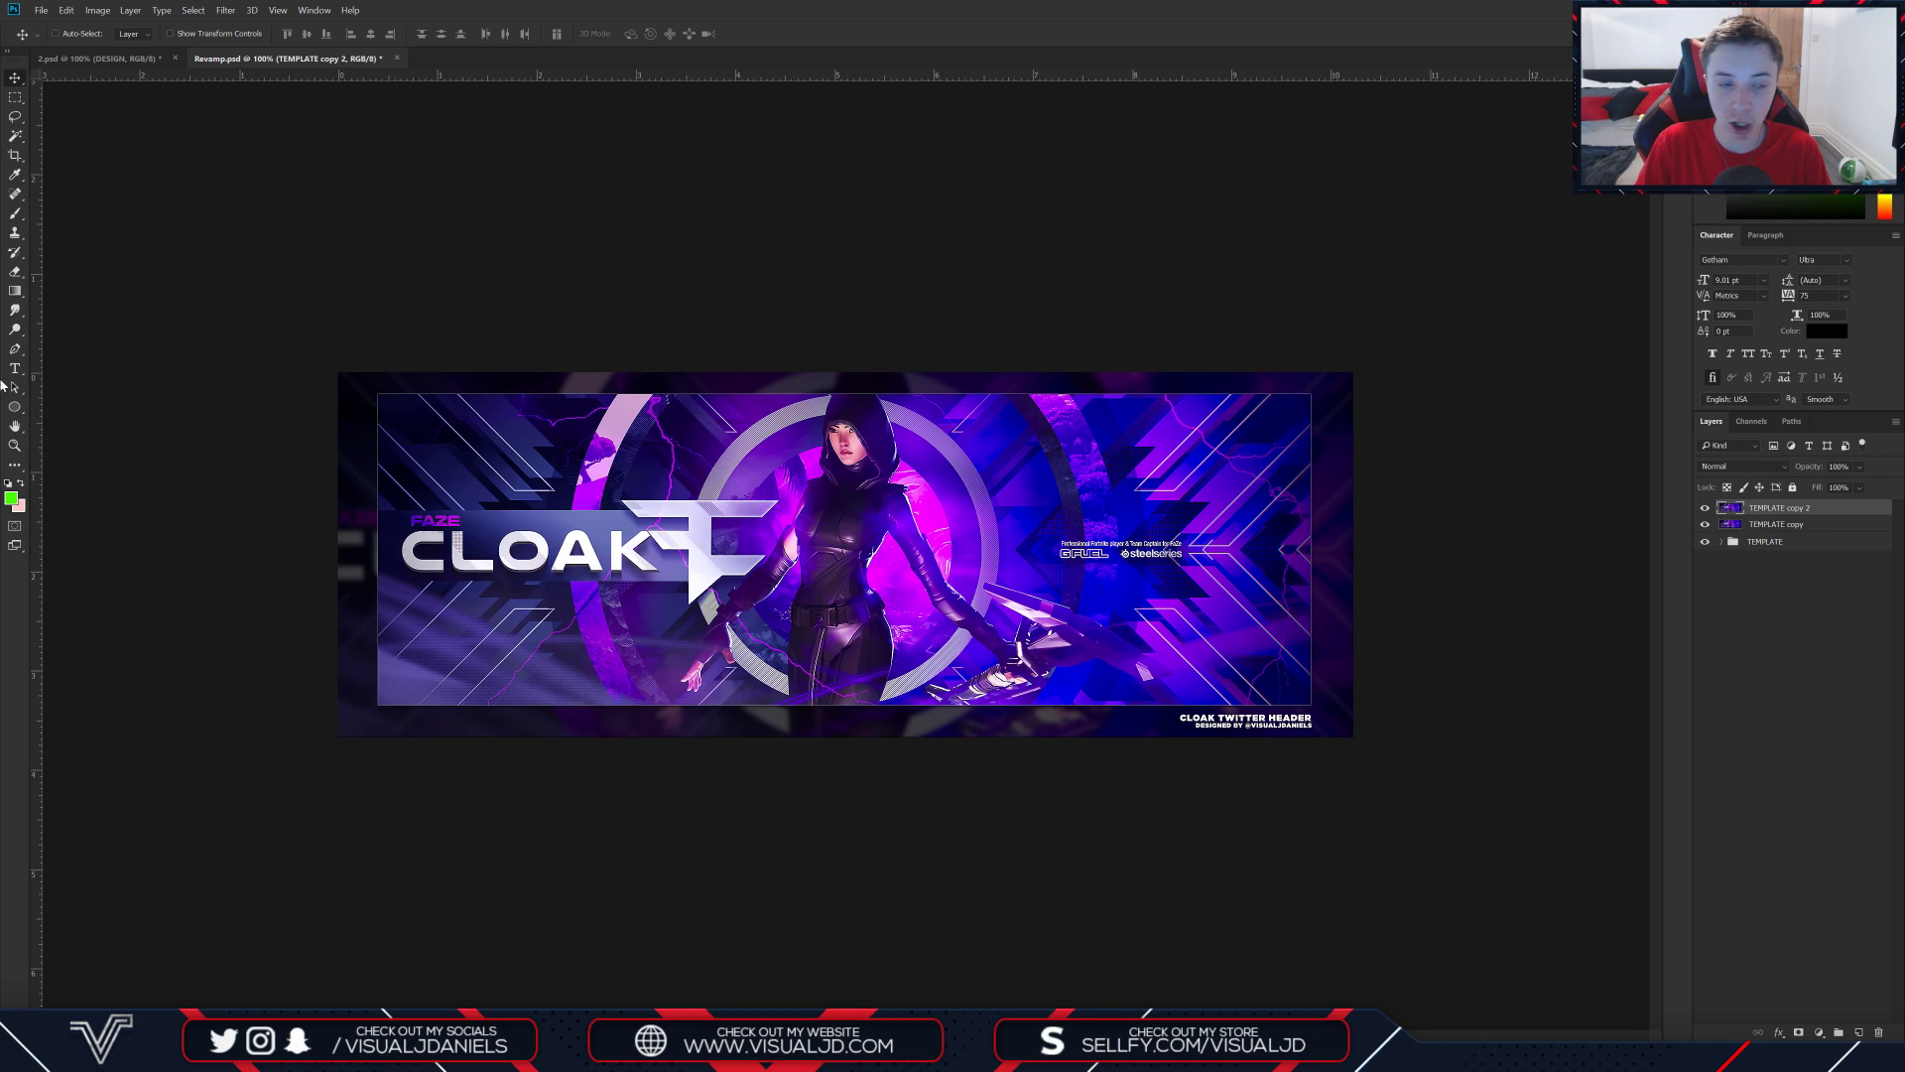
{"action": "left_click", "coordinate": [15, 271]}
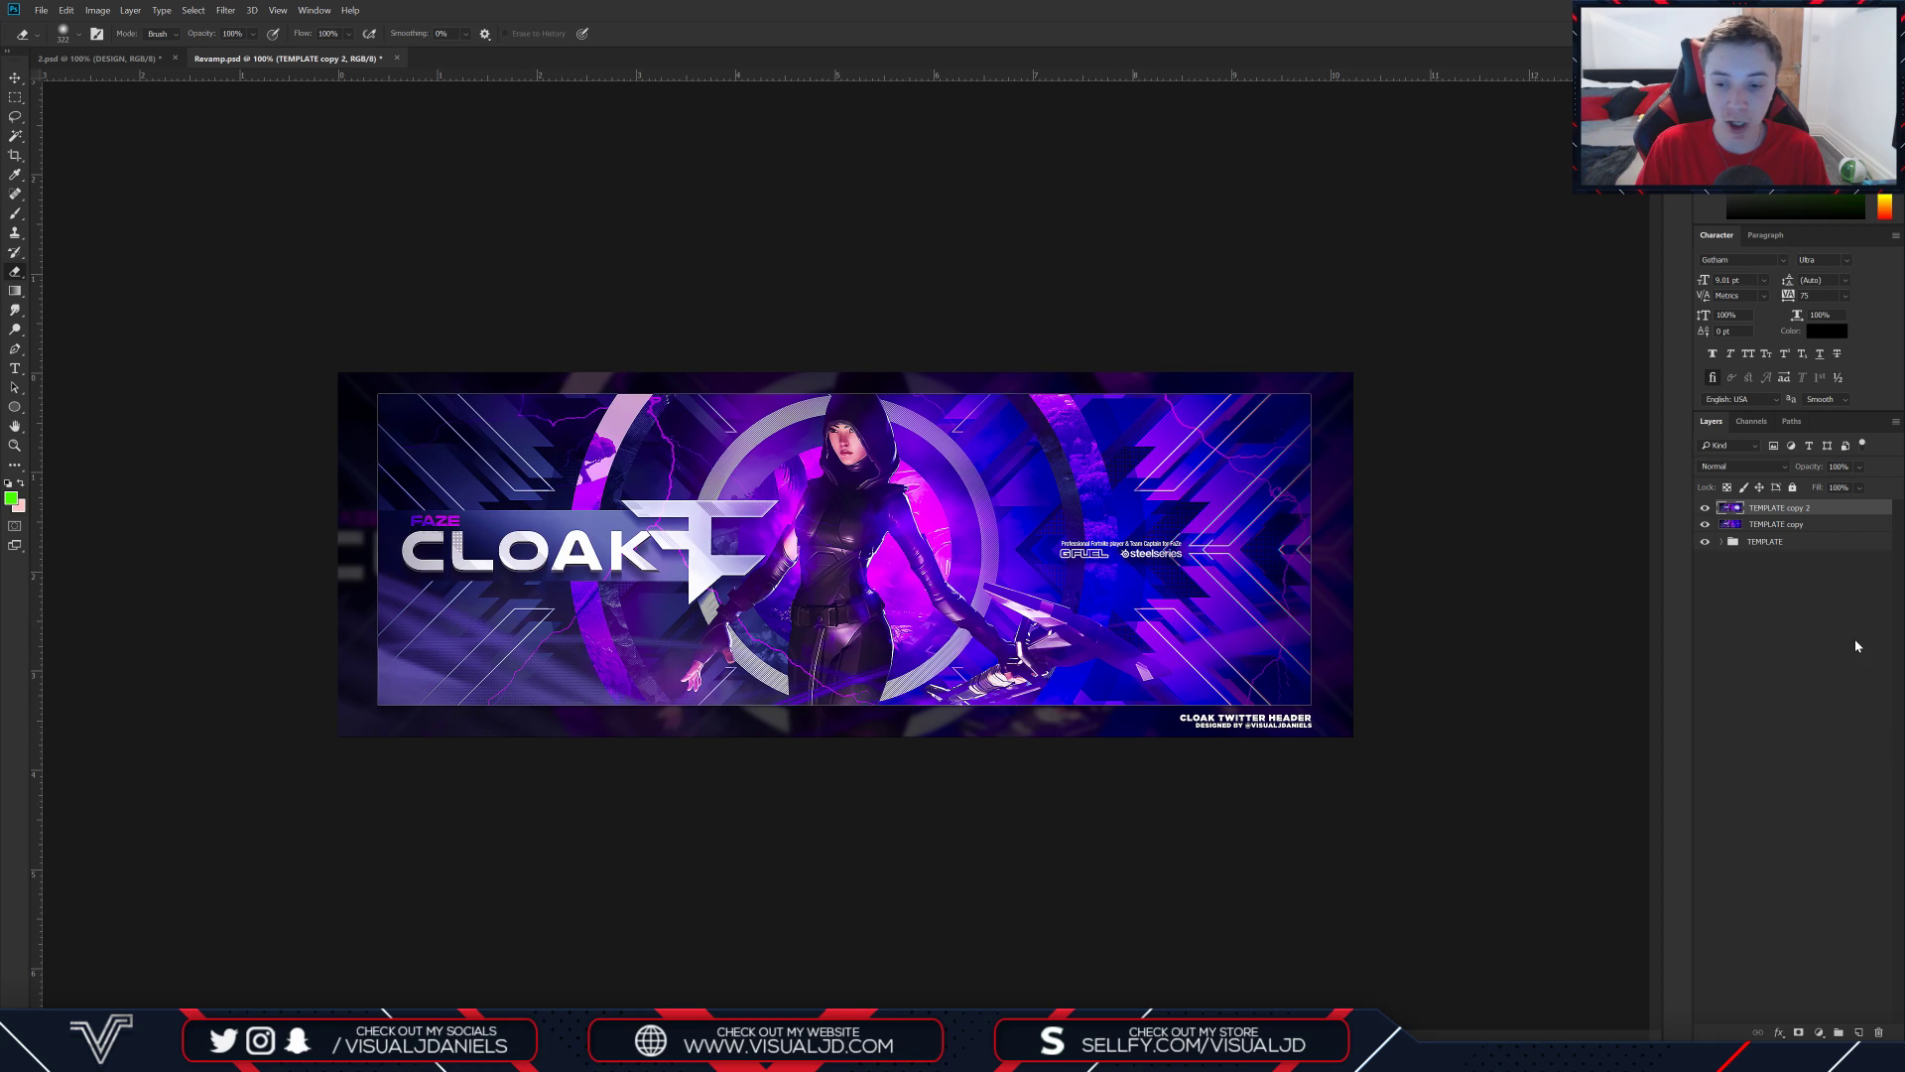
Merge TEMPLATE copy into TEMPLATE copy 2 and set the merged layer's opacity to 99%
{"action": "left_click", "coordinate": [1804, 526], "text": "shift"}
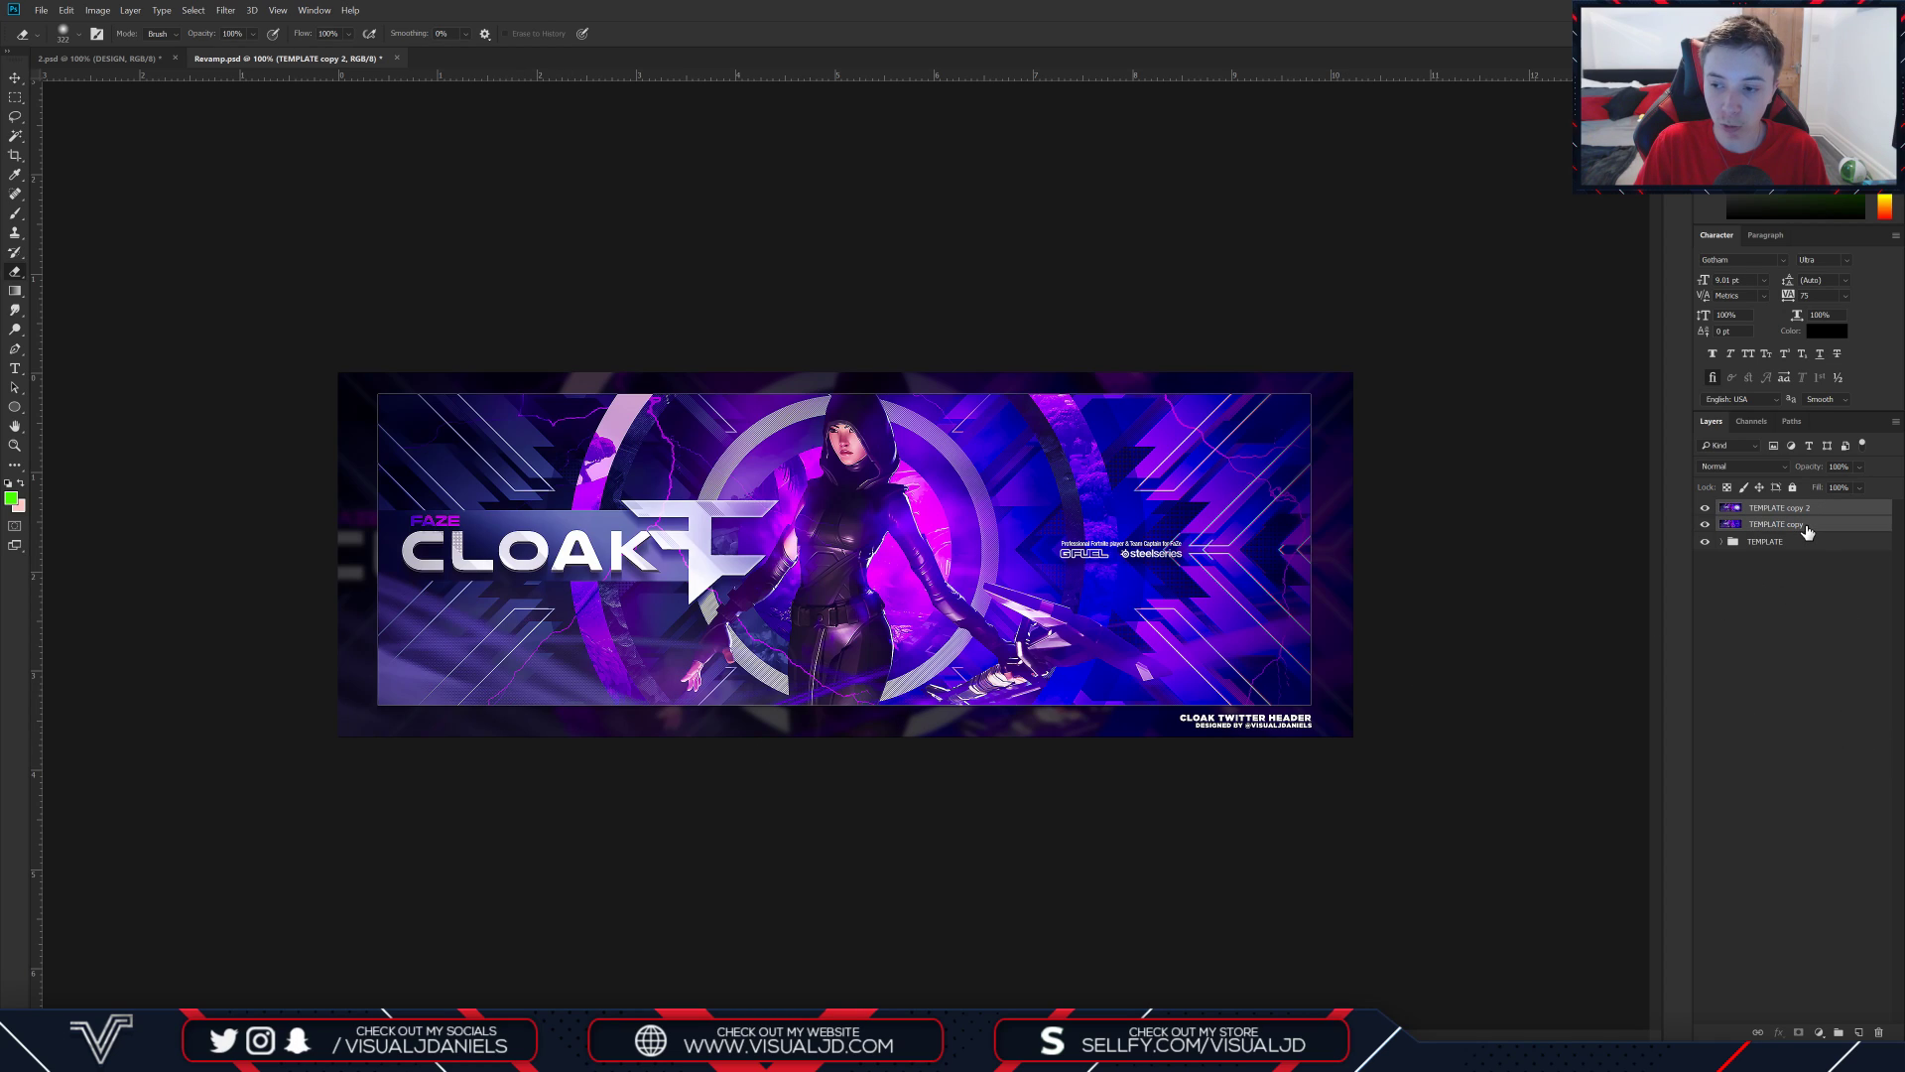
{"action": "key", "text": "ctrl+e"}
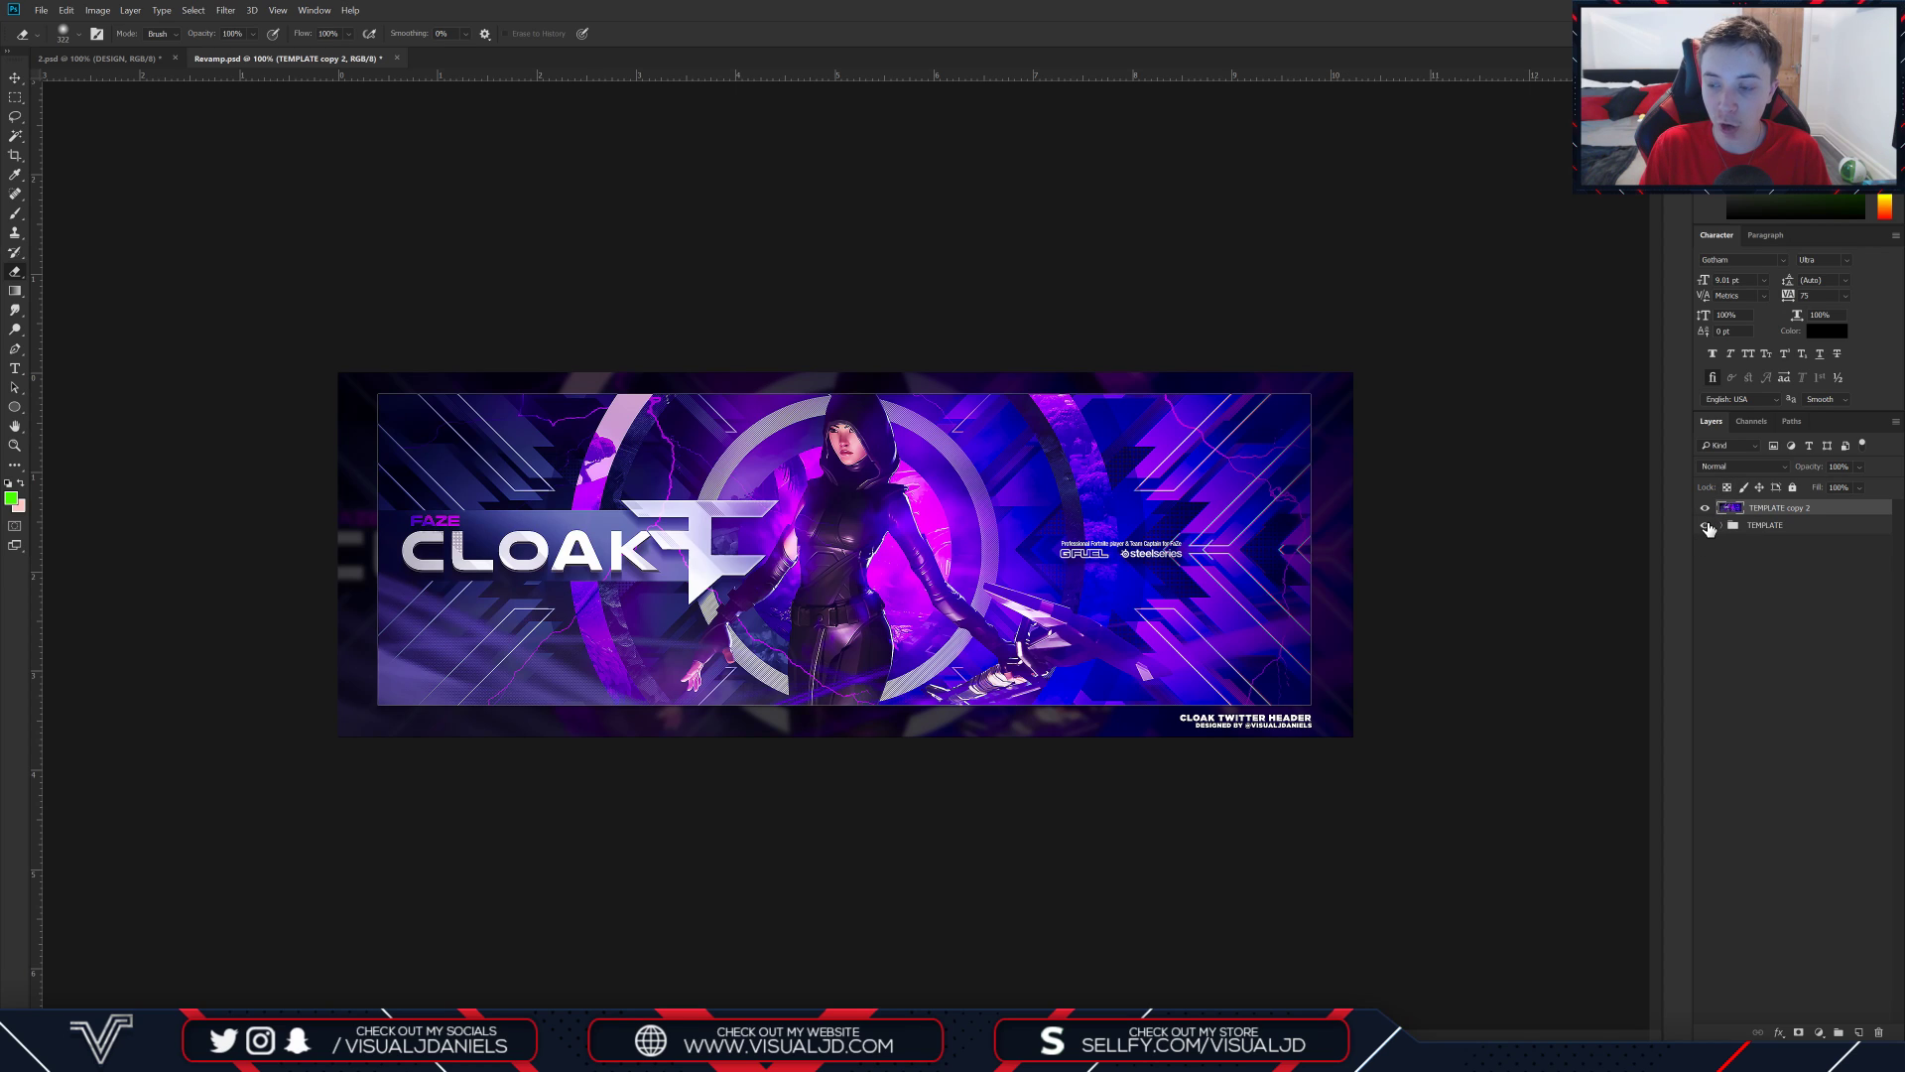
{"action": "left_click", "coordinate": [1705, 508]}
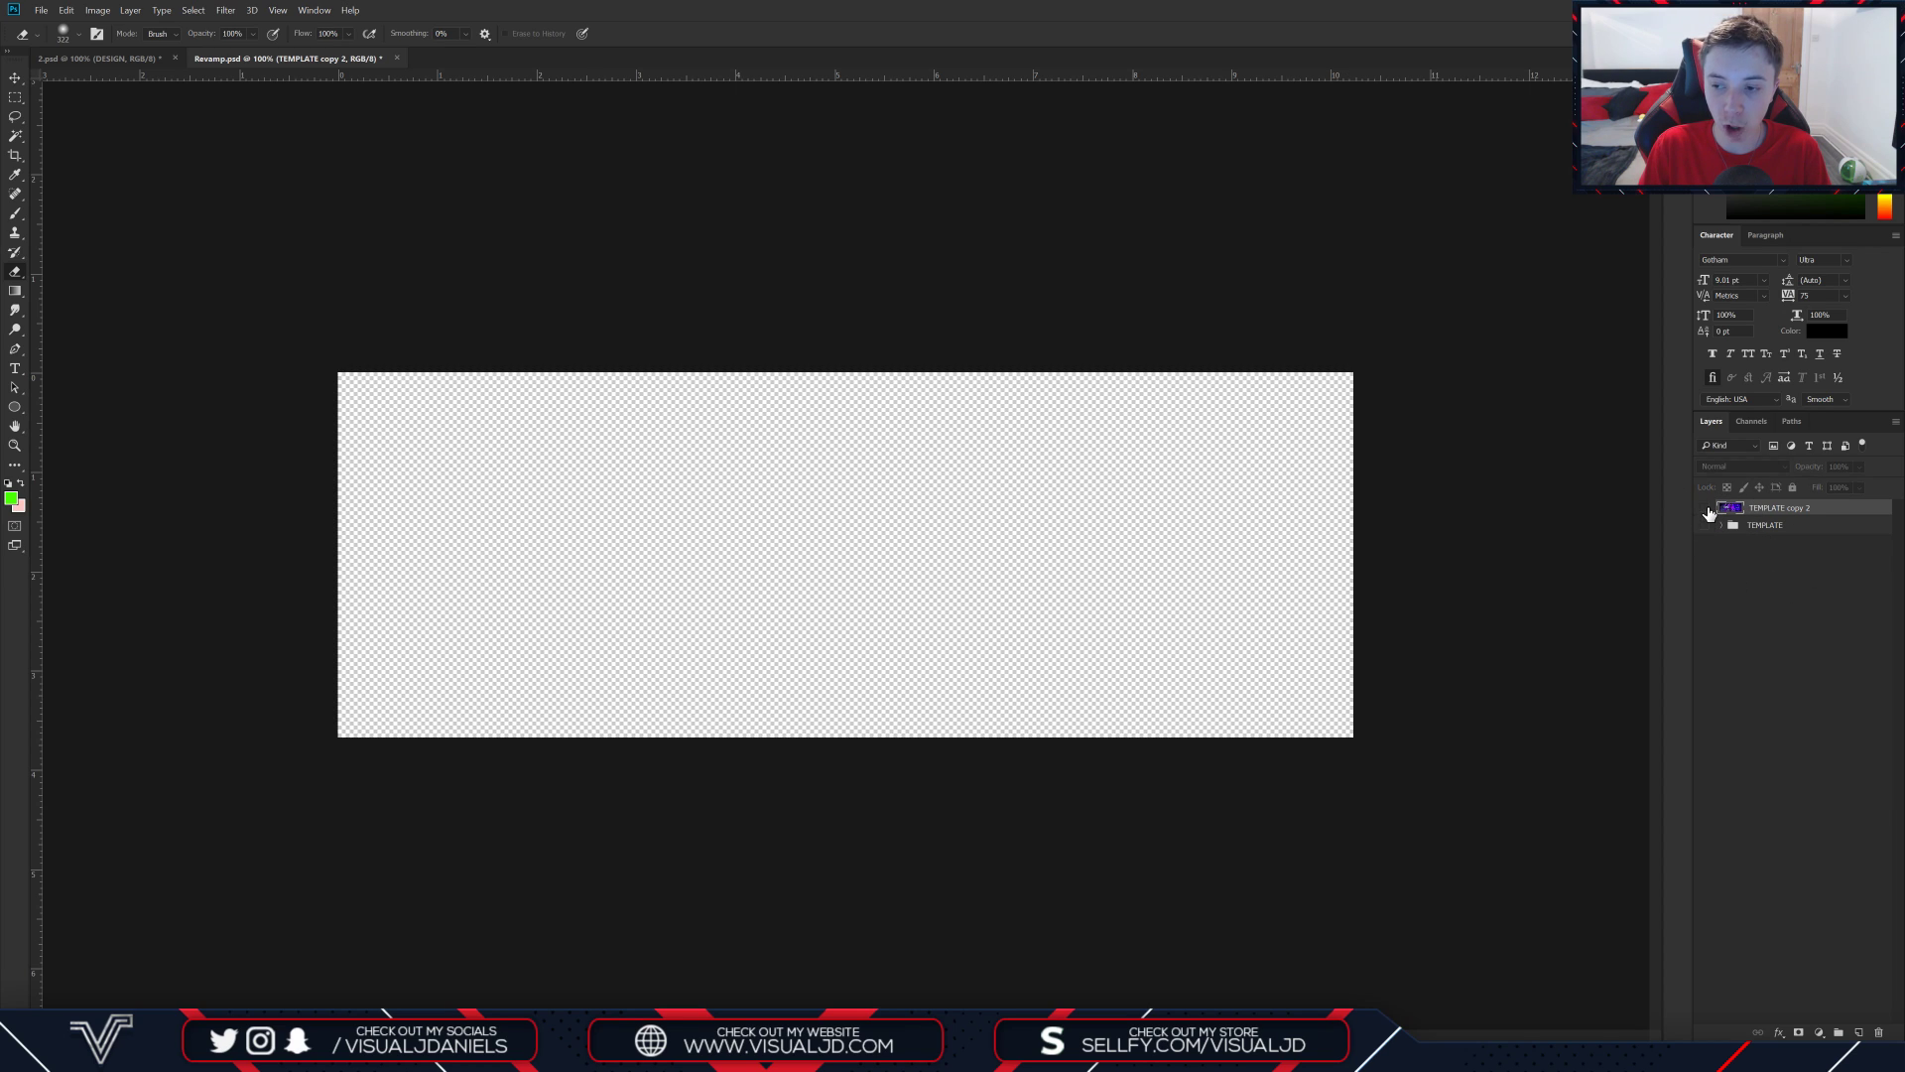
{"action": "left_click", "coordinate": [1704, 508]}
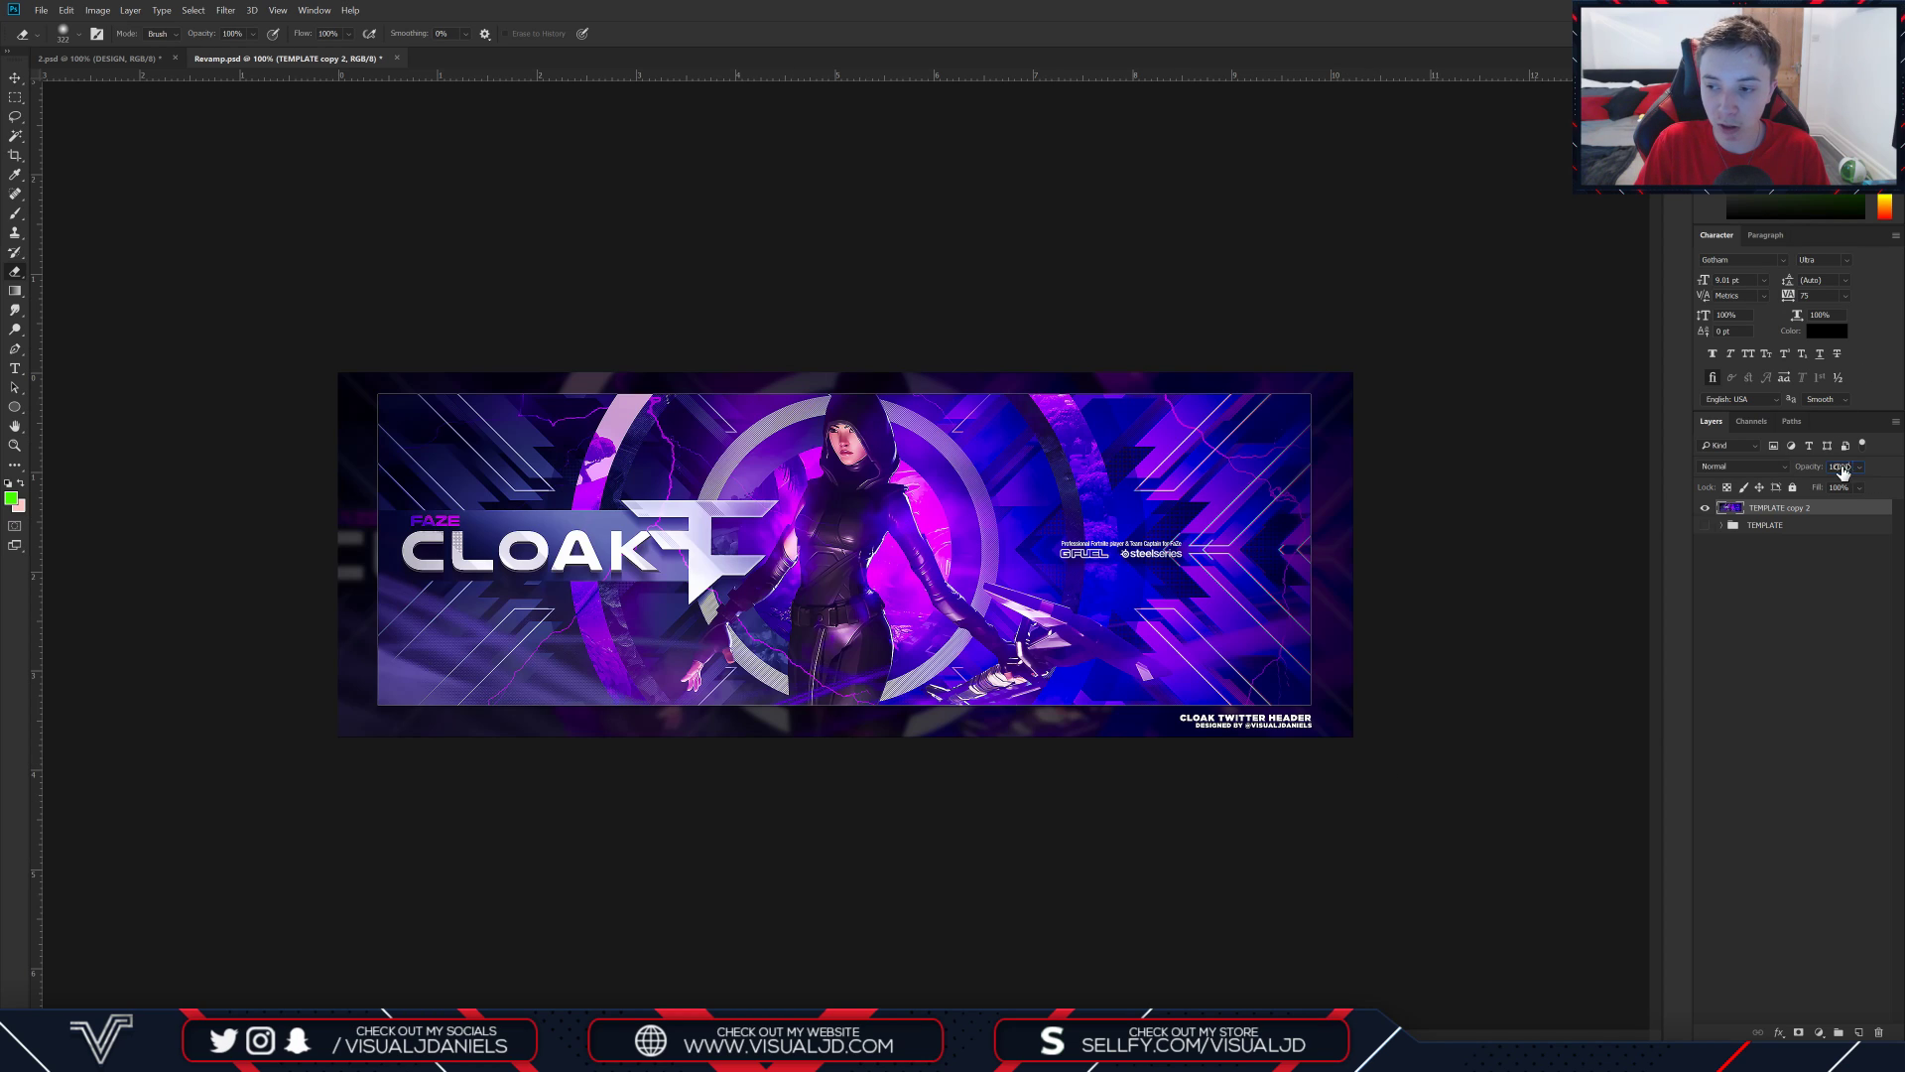
{"action": "left_click", "coordinate": [1837, 468]}
{"action": "type", "text": "99"}
{"action": "key", "text": "Return"}
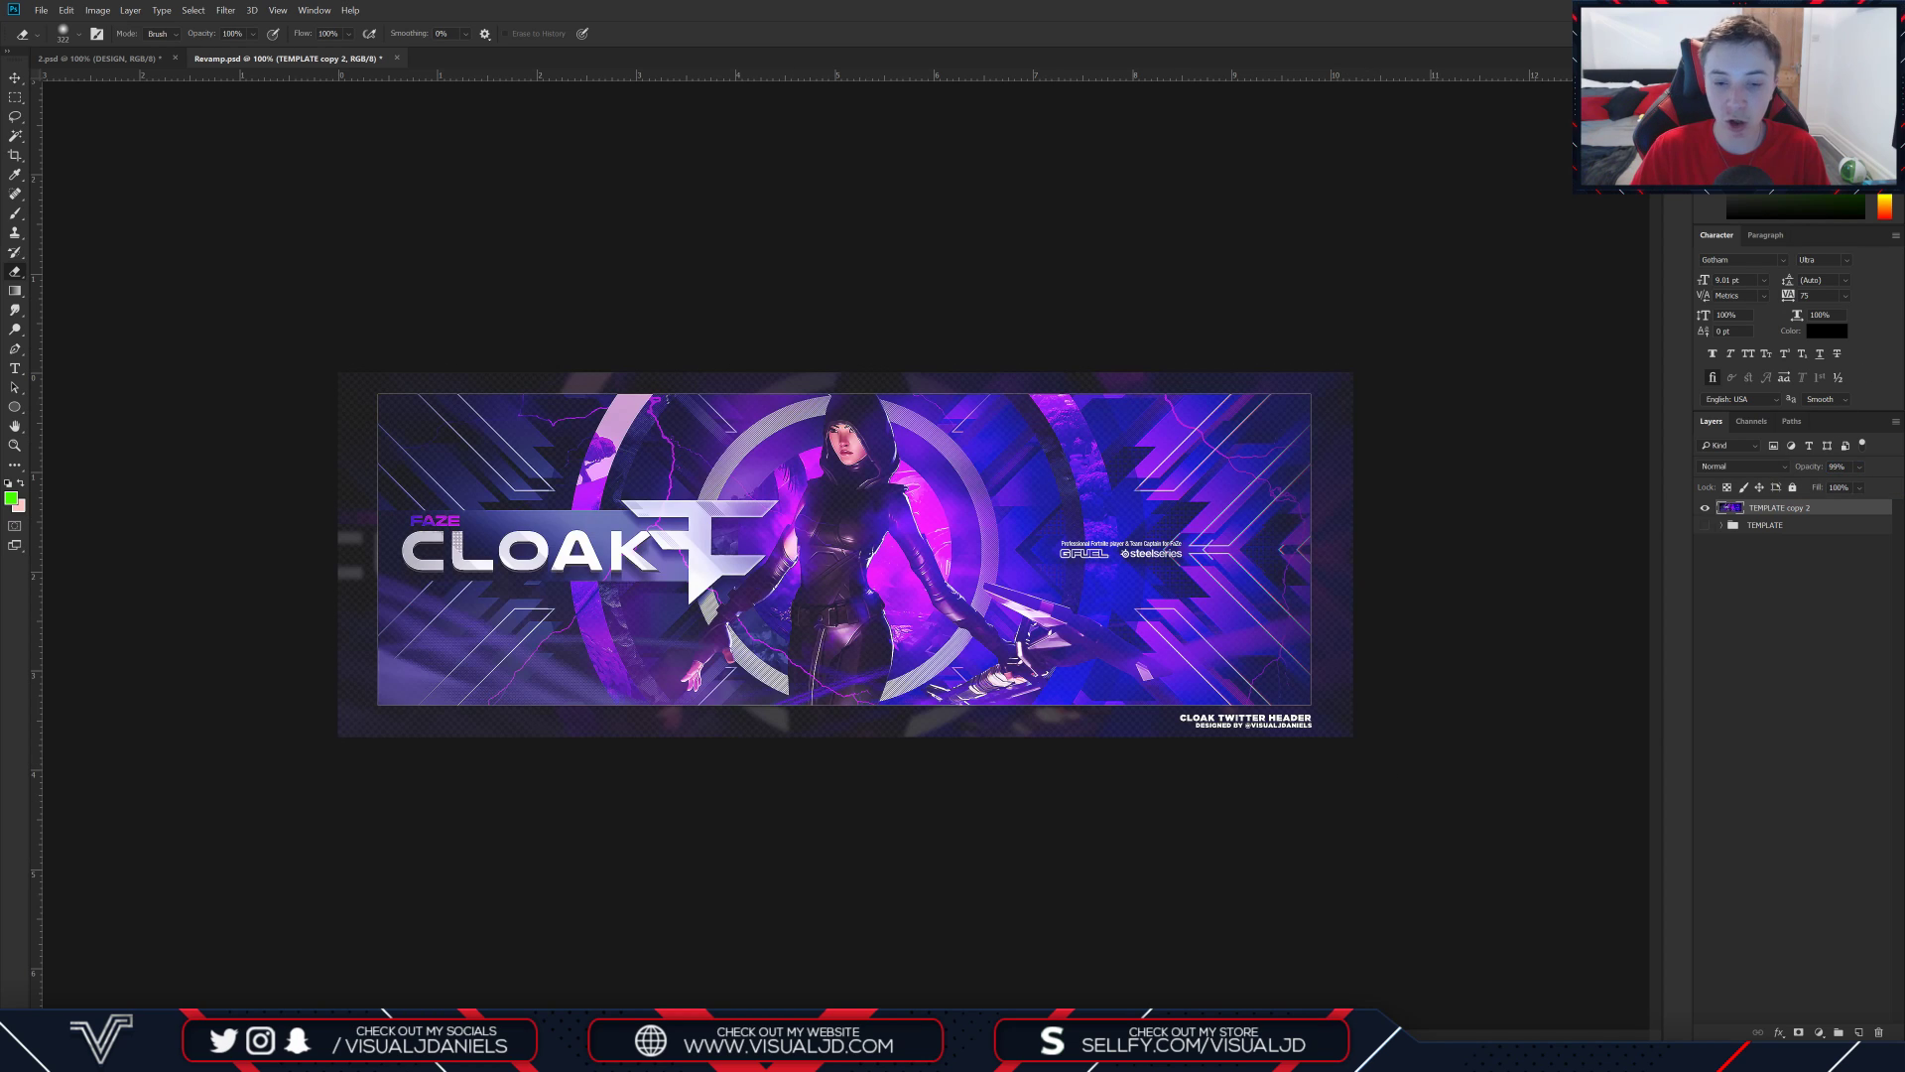
Open the Save for Web (Legacy) export dialog for the finished Cloak header
{"action": "left_click", "coordinate": [15, 78]}
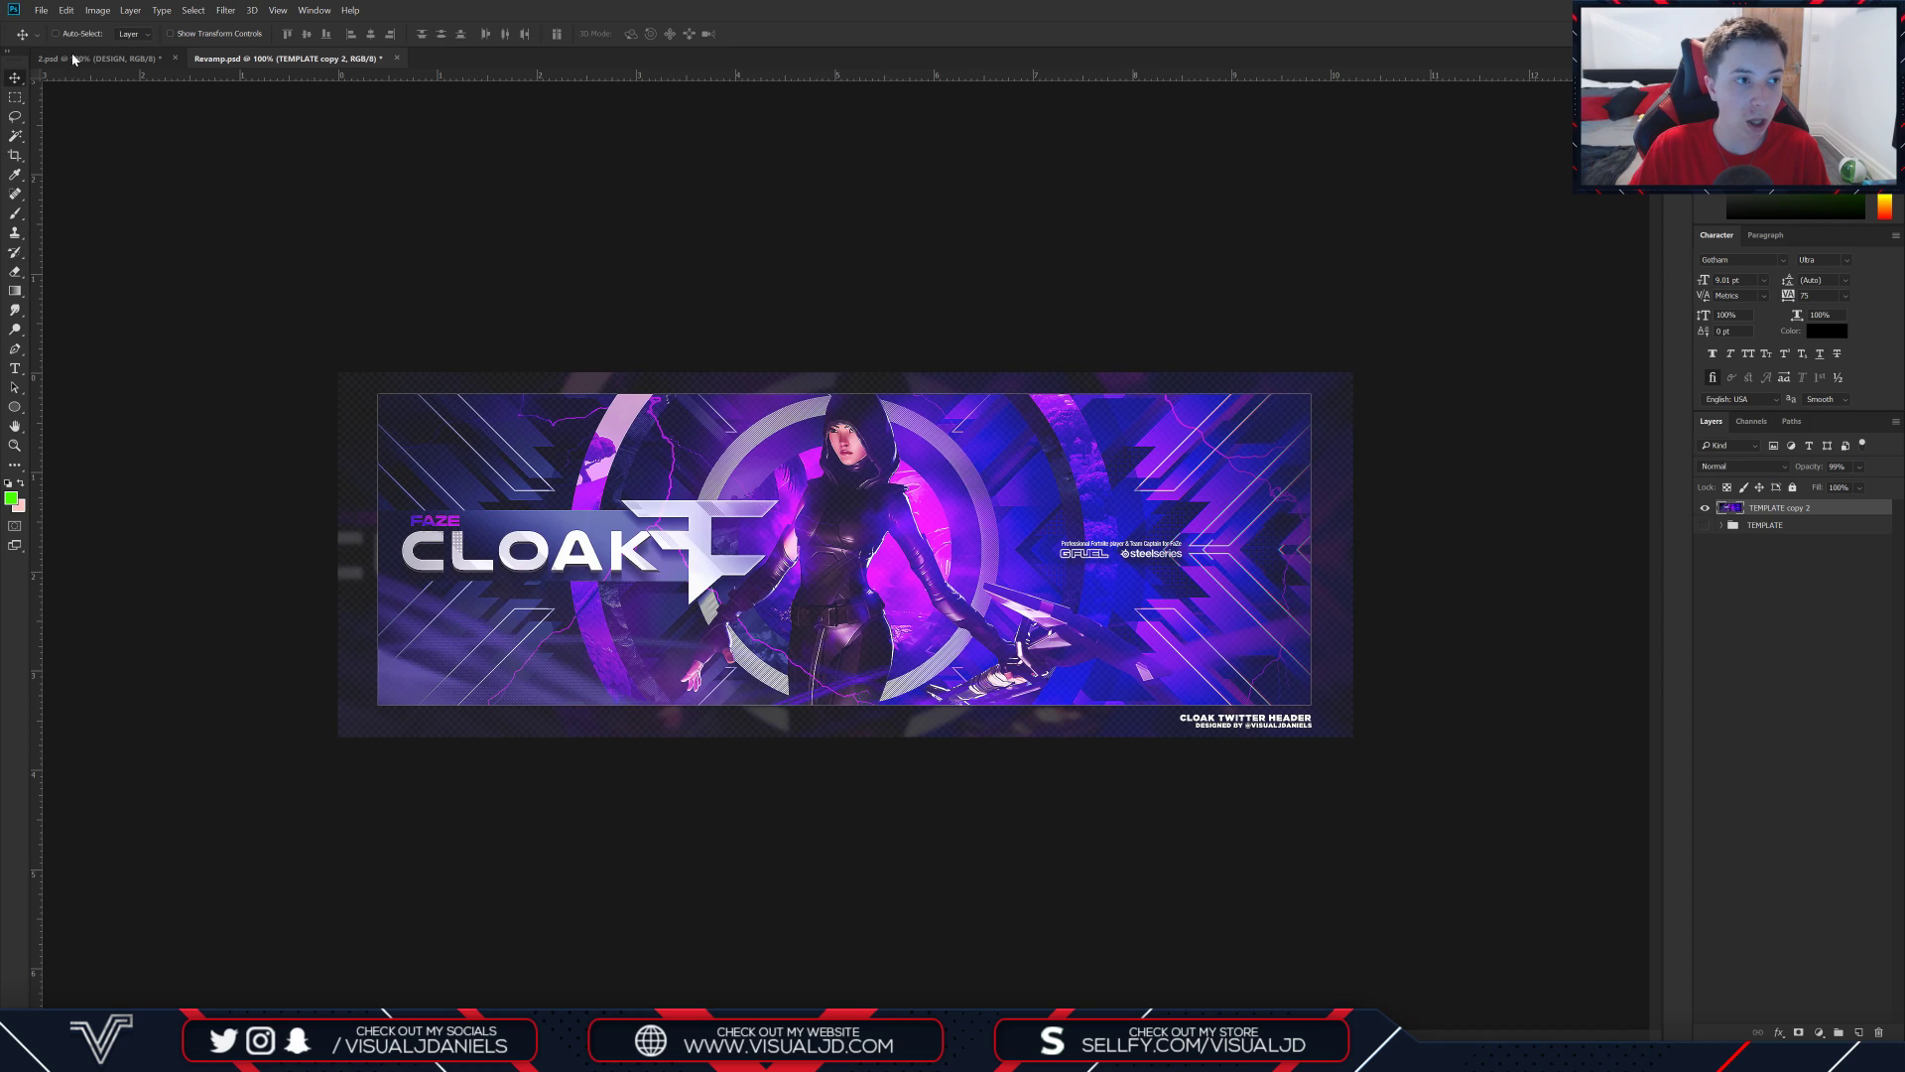
{"action": "left_click", "coordinate": [41, 10]}
{"action": "mouse_move", "coordinate": [71, 206]}
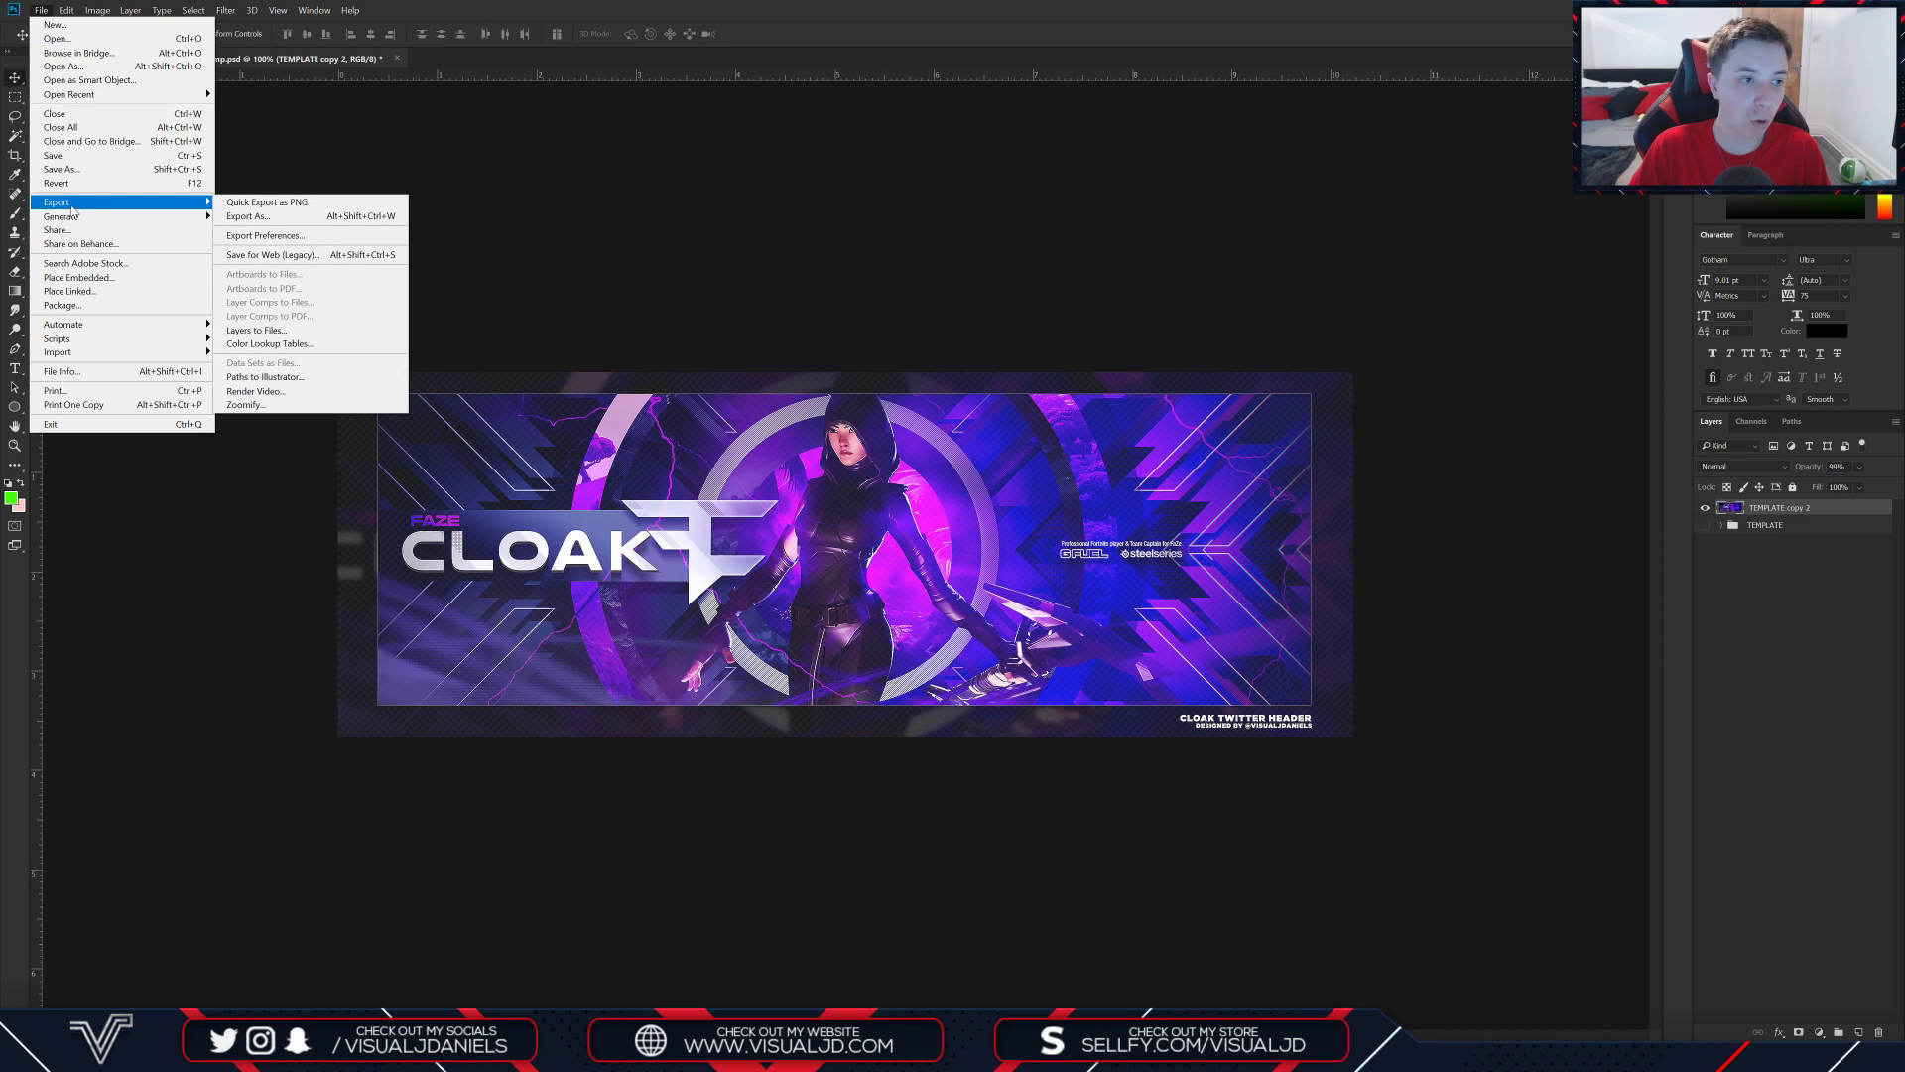
{"action": "left_click", "coordinate": [273, 255]}
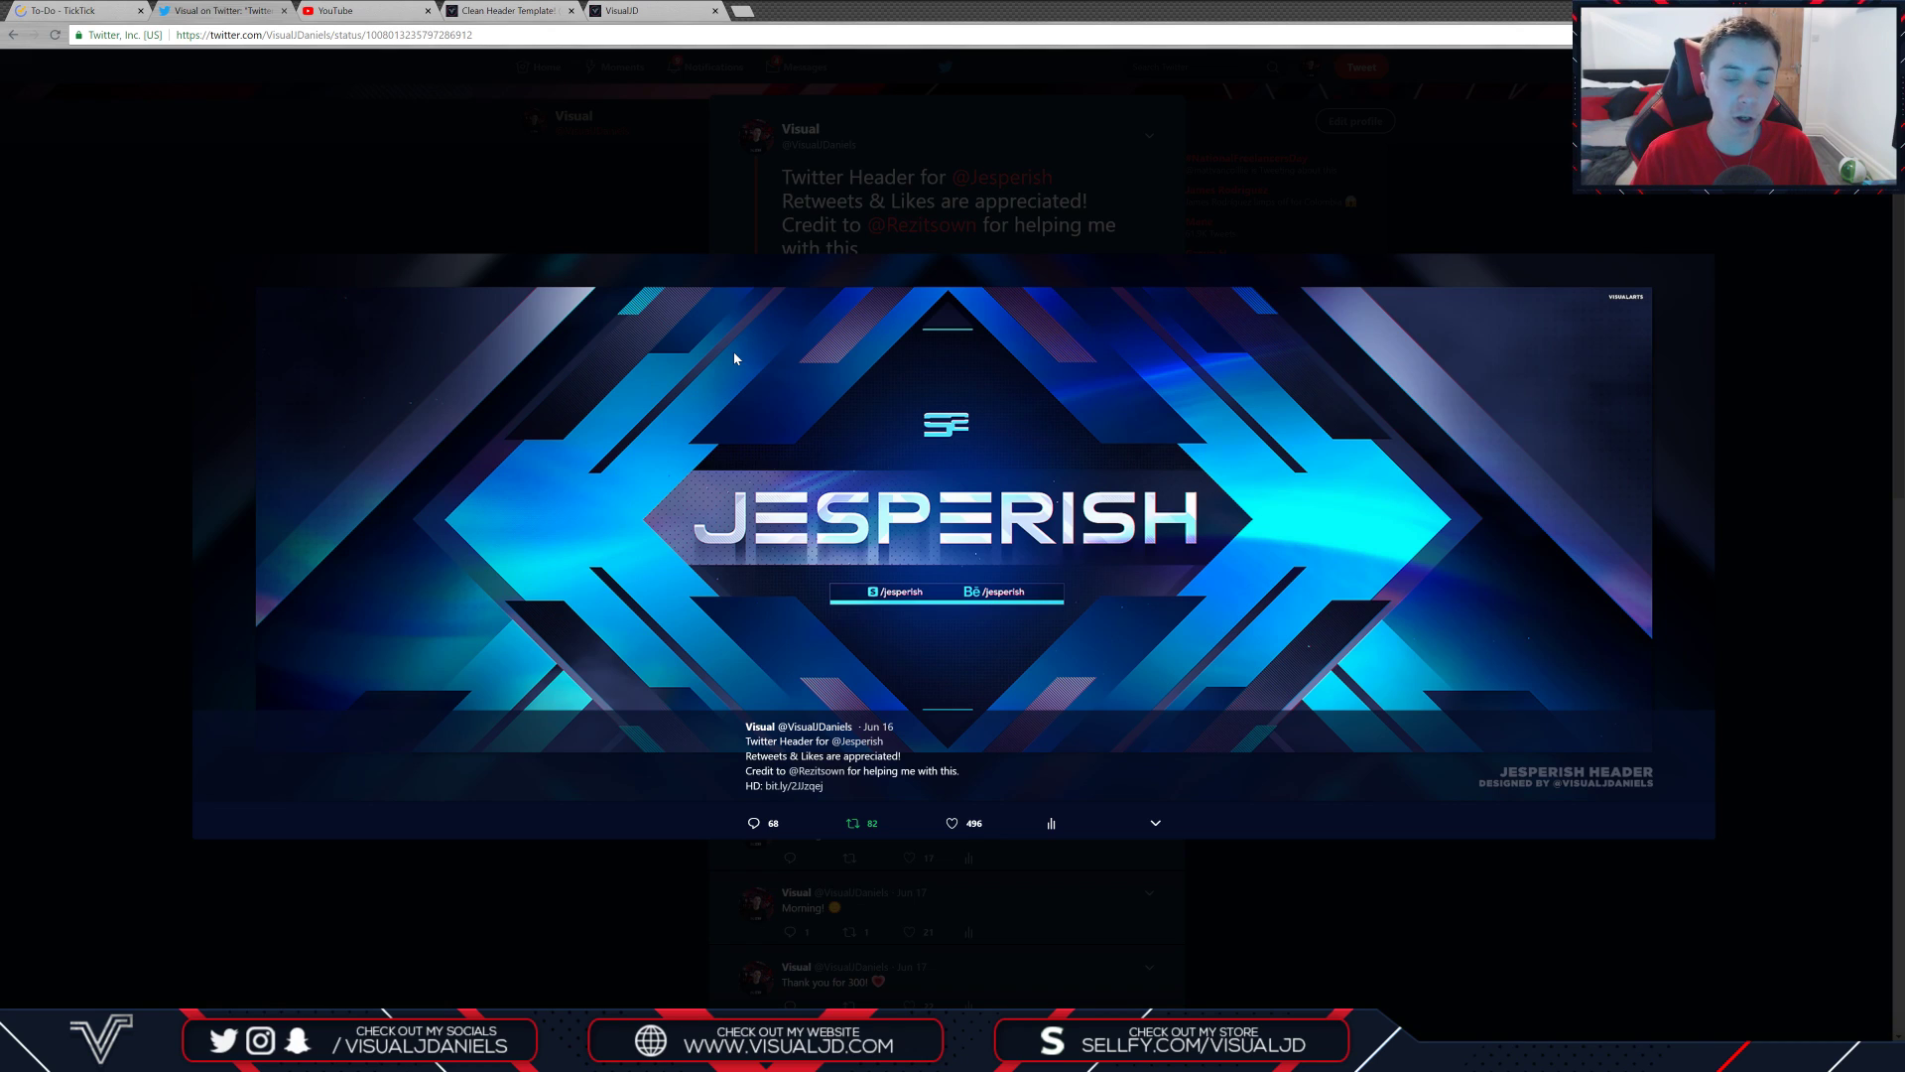
Close the enlarged Jesperish header image and look over the tweet and its replies
{"action": "left_click", "coordinate": [538, 220]}
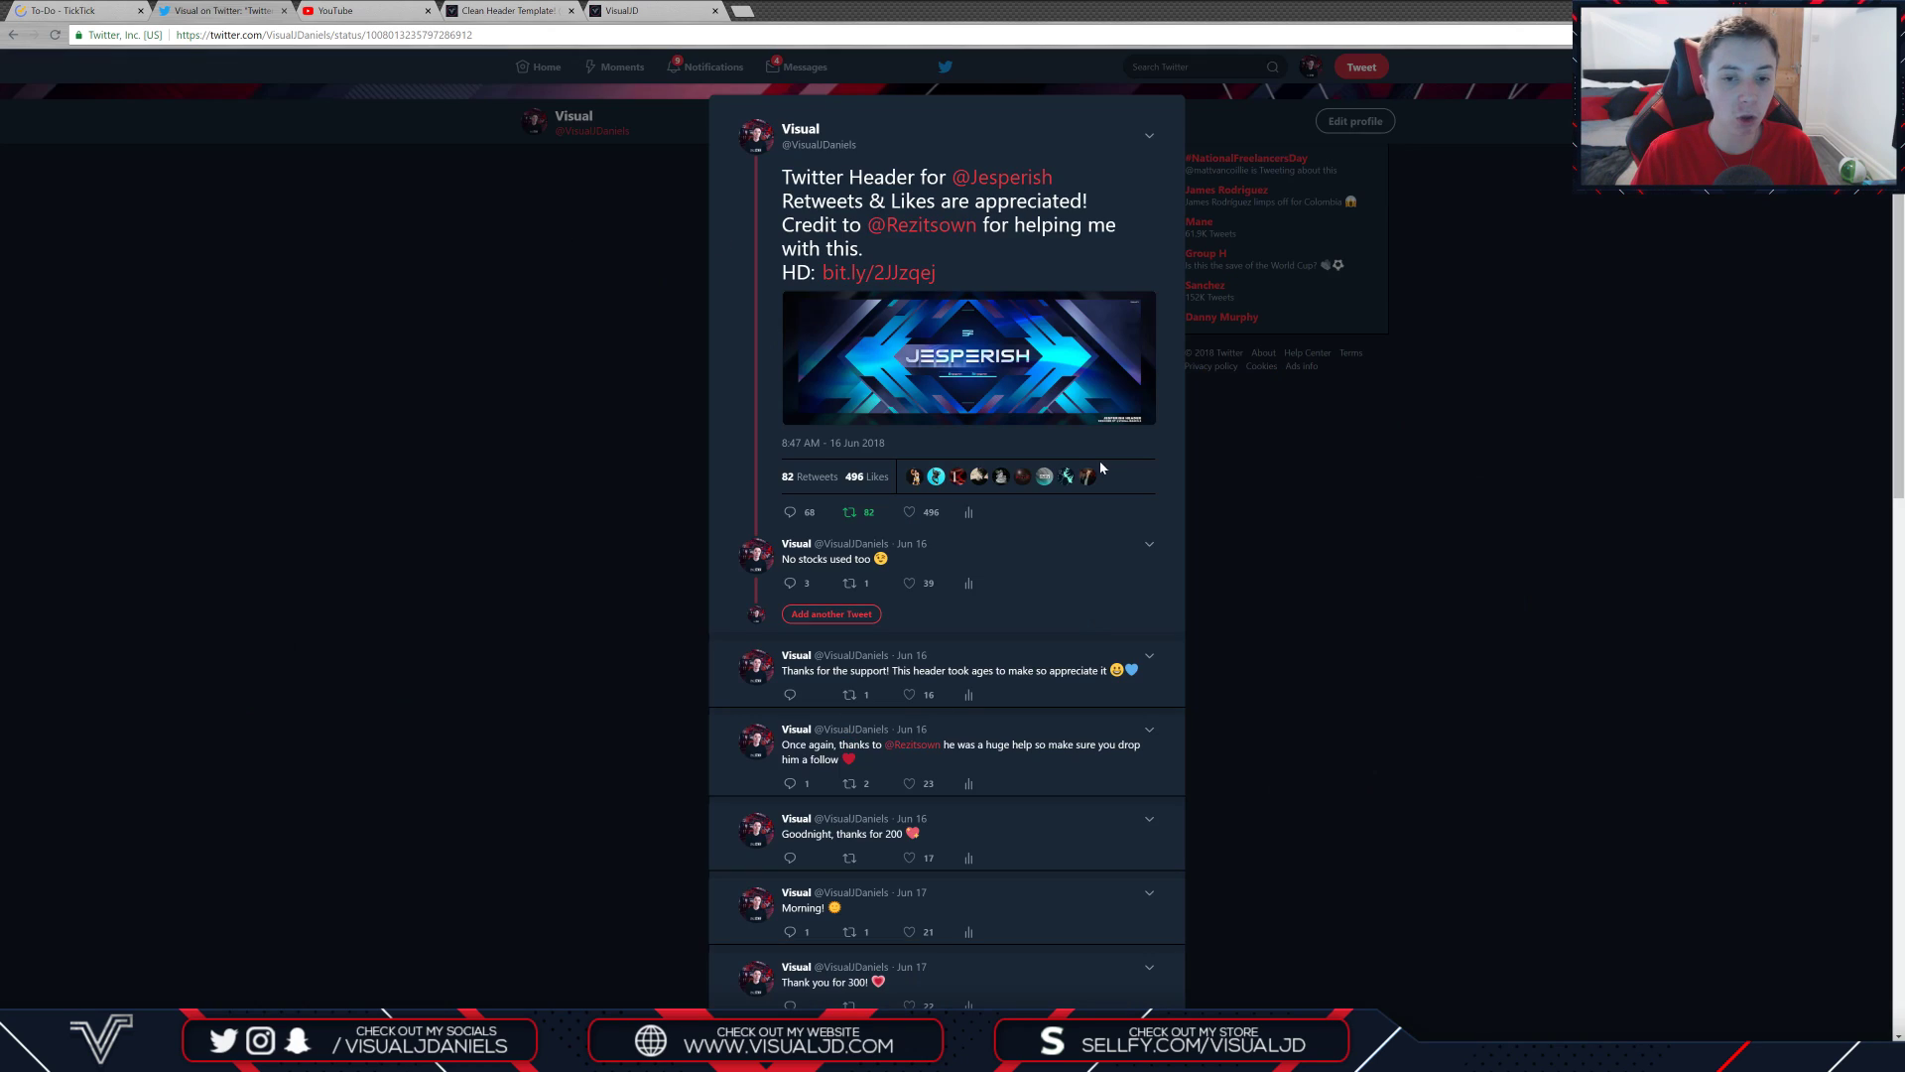
{"action": "scroll", "coordinate": [977, 390], "scroll_direction": "down", "scroll_amount": 2}
{"action": "scroll", "coordinate": [953, 377], "scroll_direction": "up", "scroll_amount": 2}
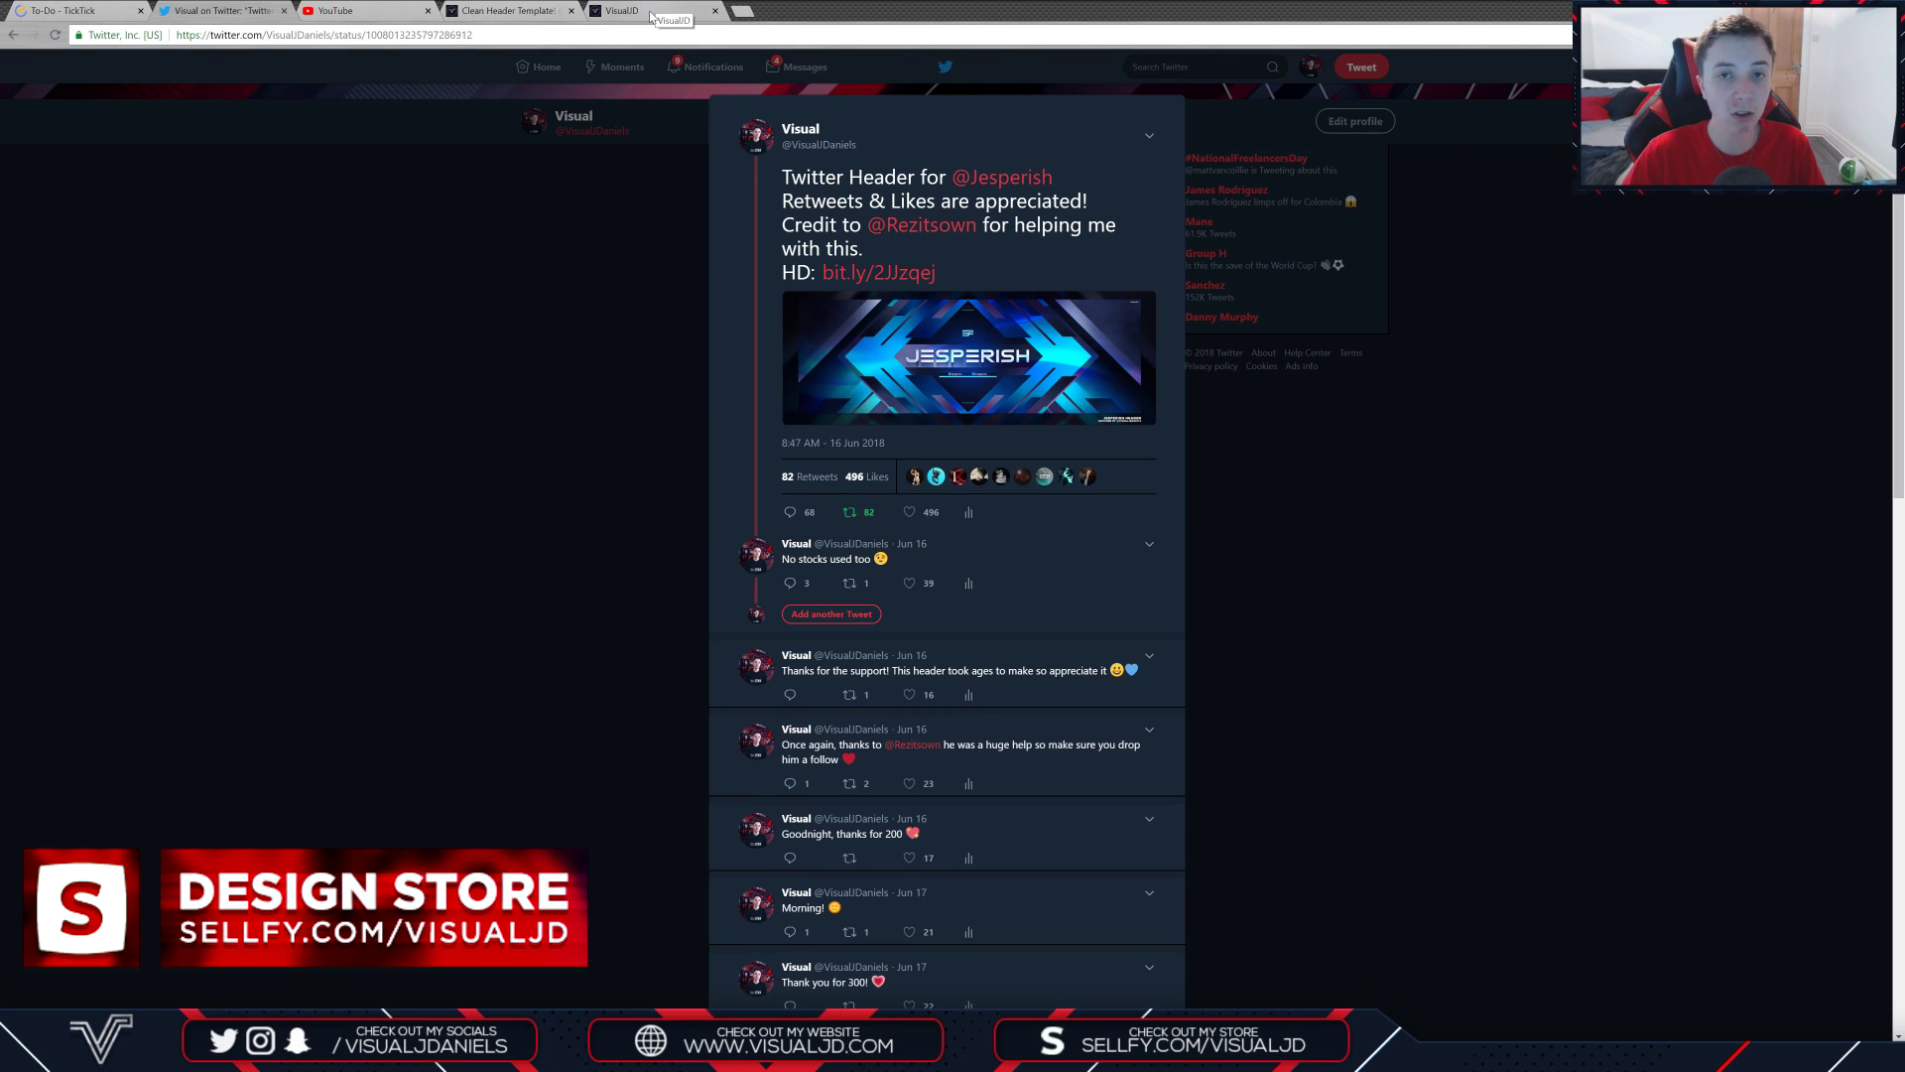
{"action": "left_click", "coordinate": [650, 11]}
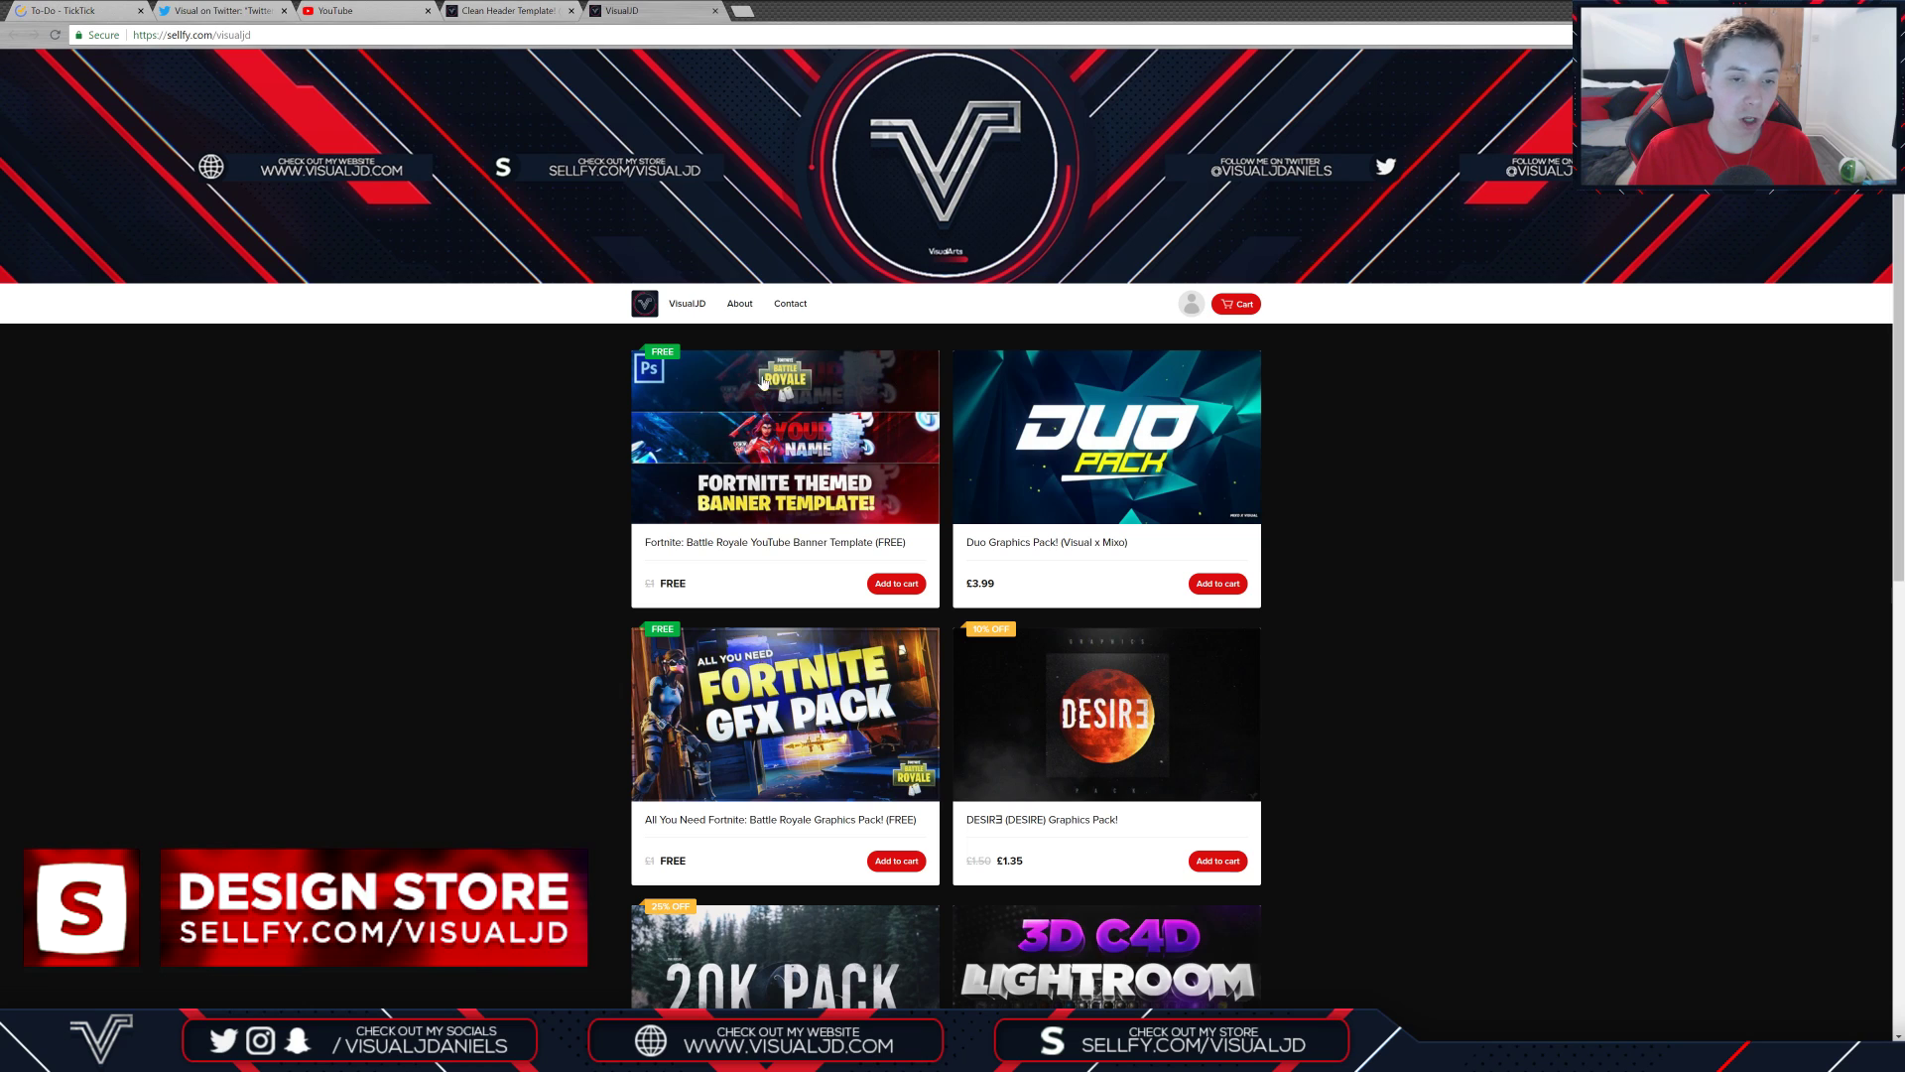
Open the Clean Header Template product page and view its second preview image
{"action": "left_click", "coordinate": [531, 10]}
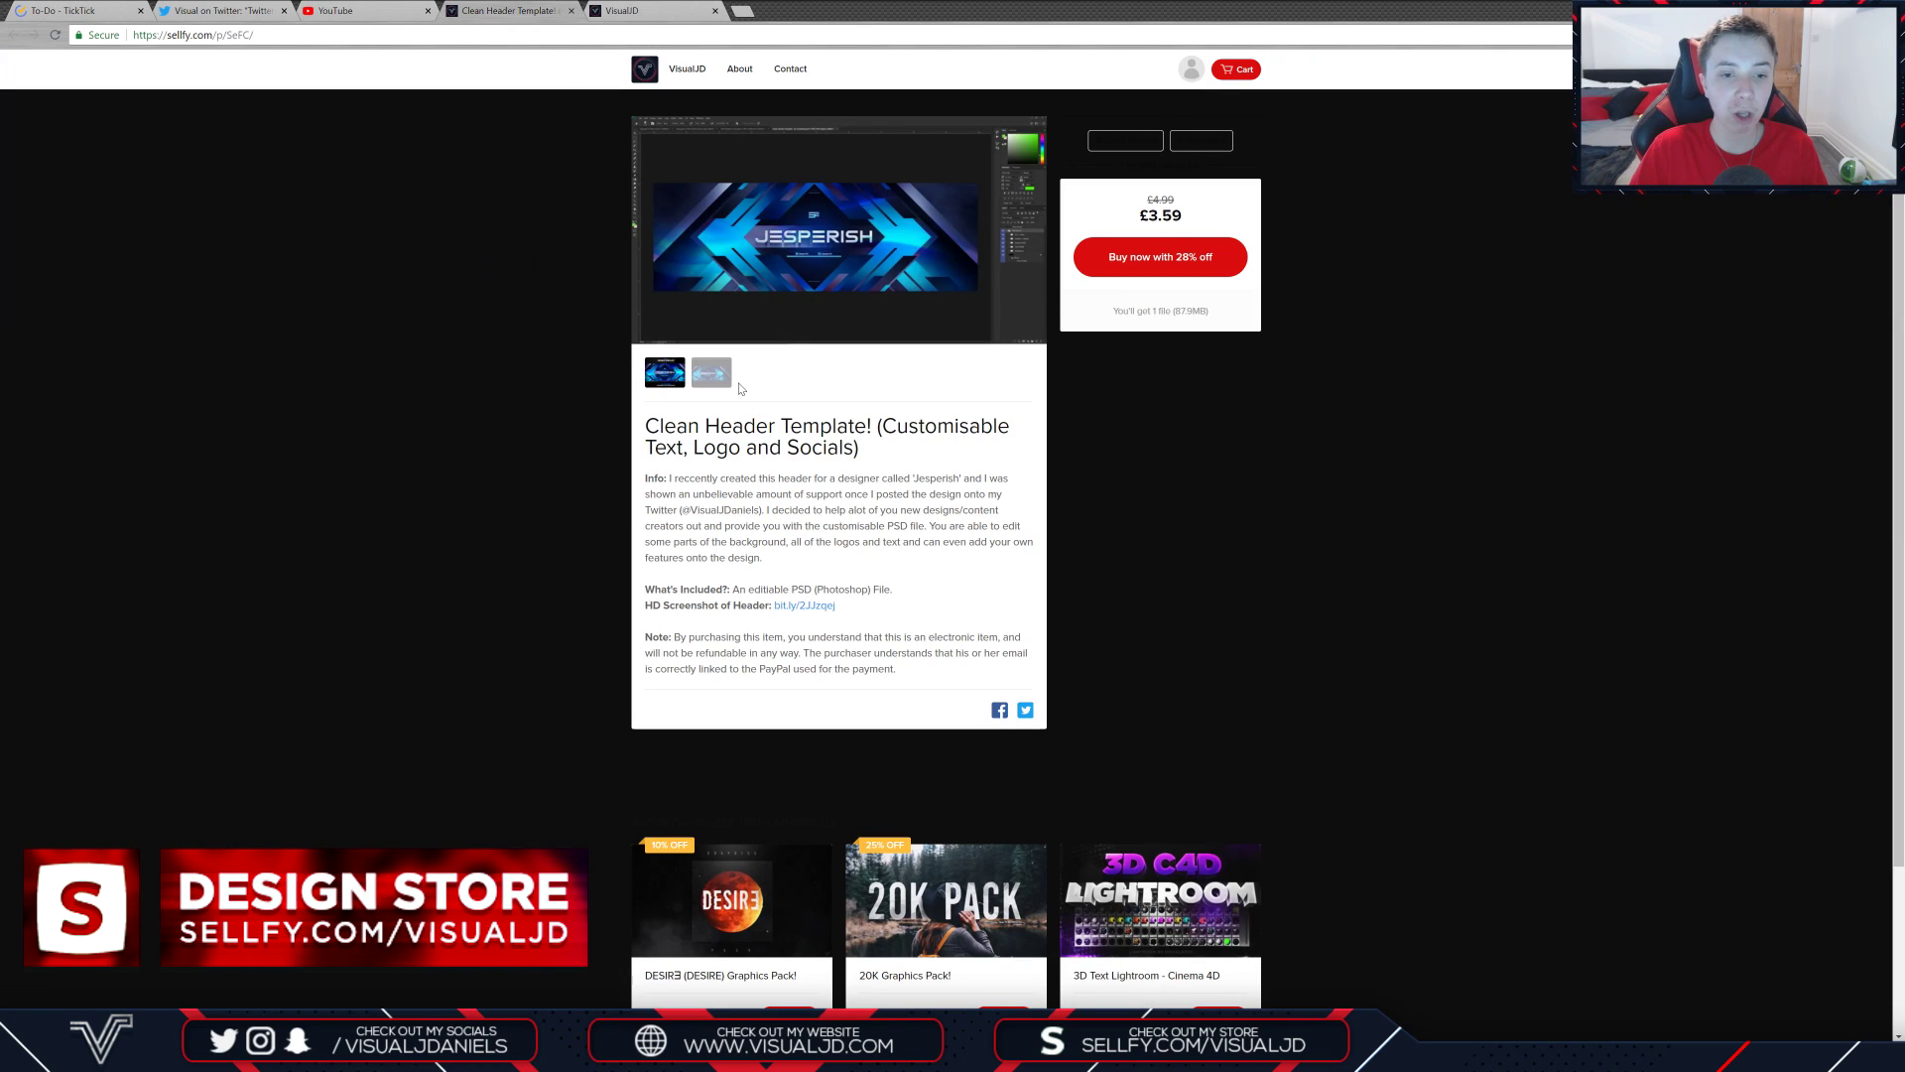
{"action": "left_click", "coordinate": [715, 384]}
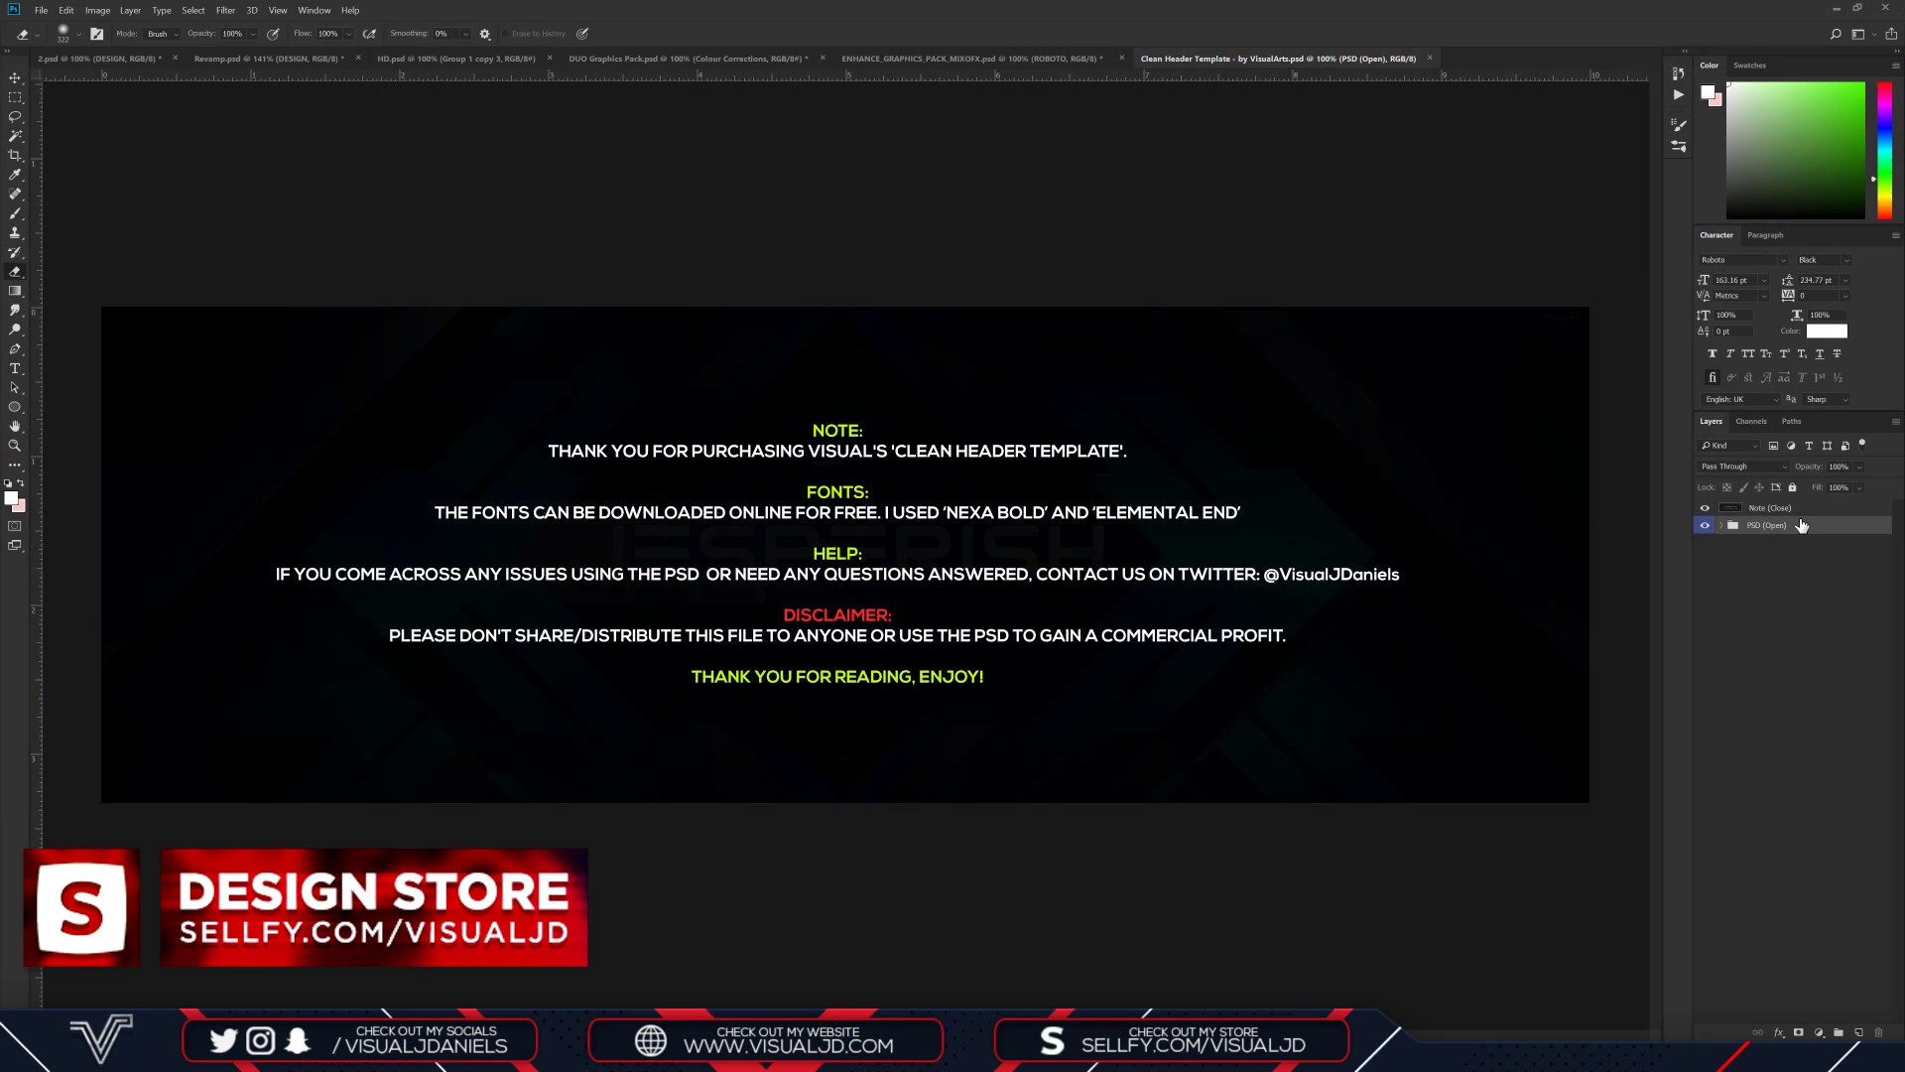
{"action": "left_click", "coordinate": [1705, 507]}
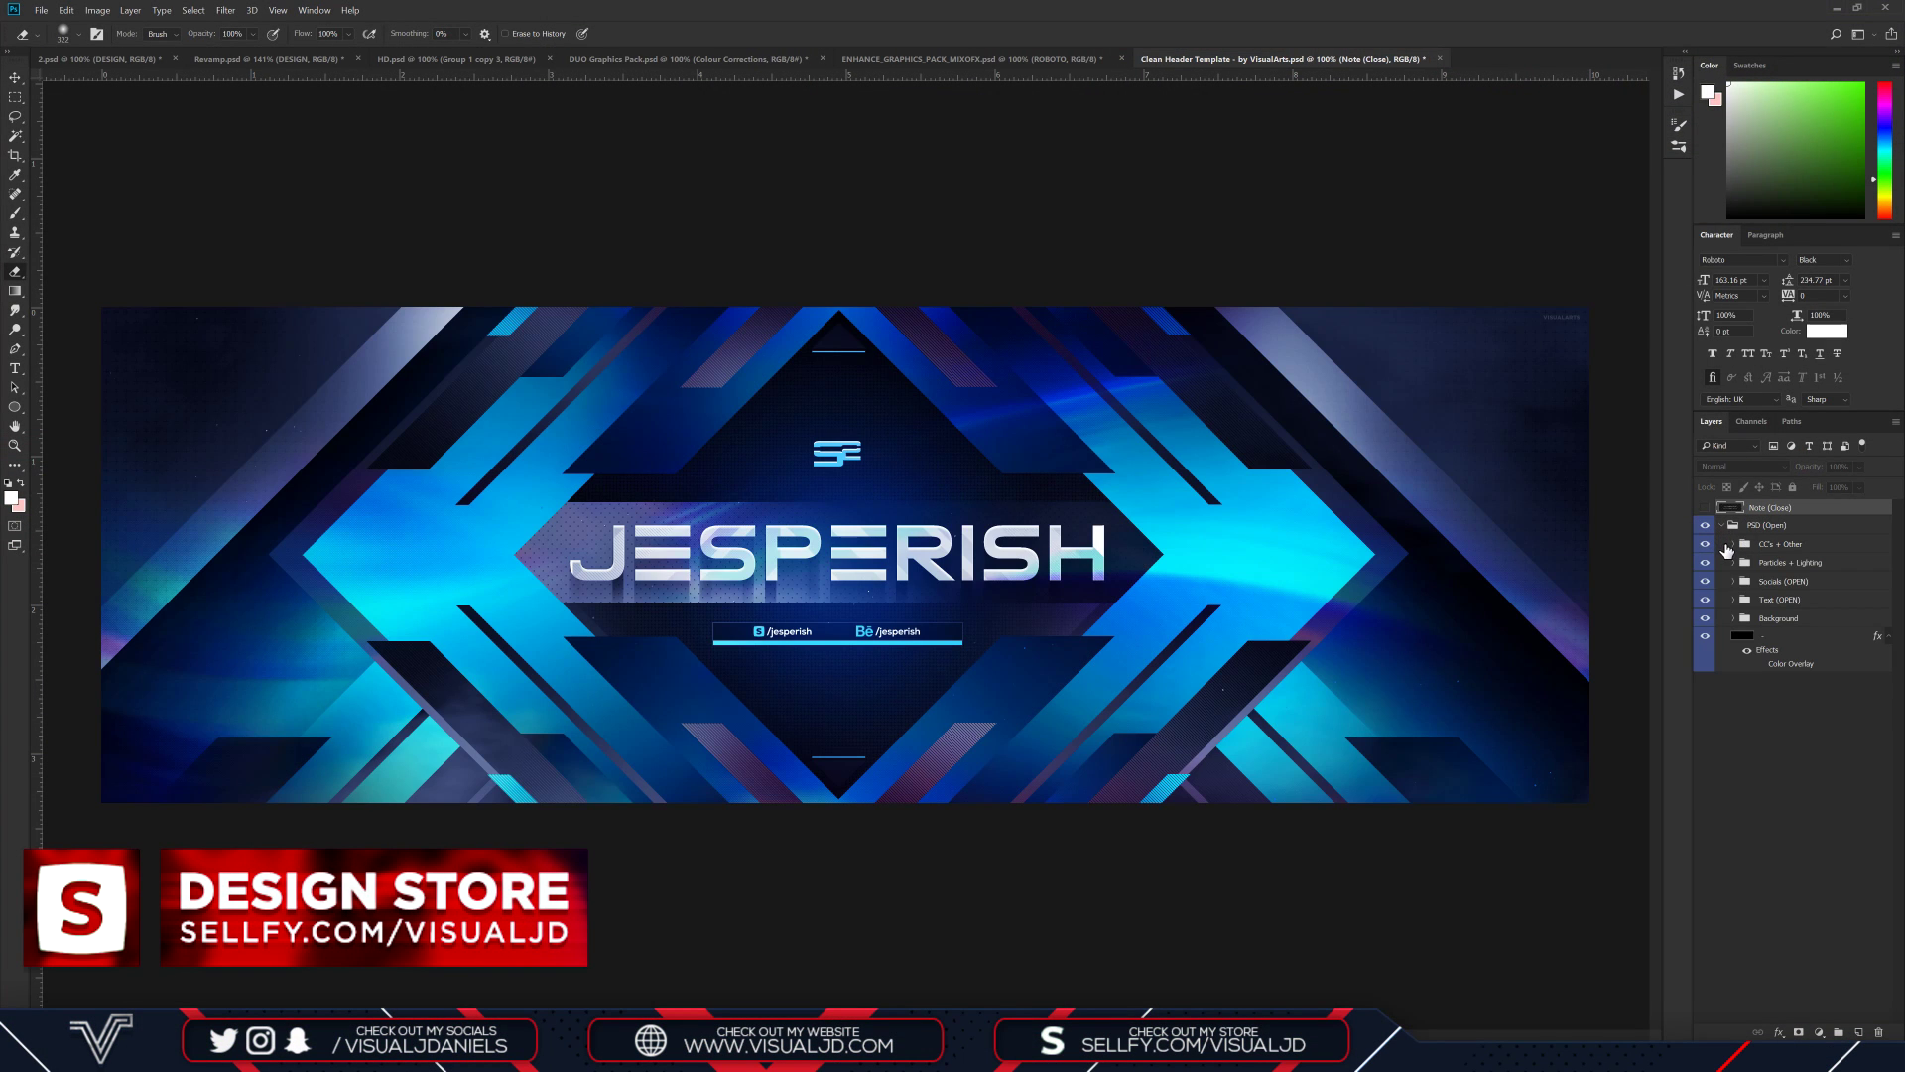
Retype the JESPERISH header name as JAMES and centre it horizontally
{"action": "key", "text": "t"}
{"action": "left_click", "coordinate": [1733, 600]}
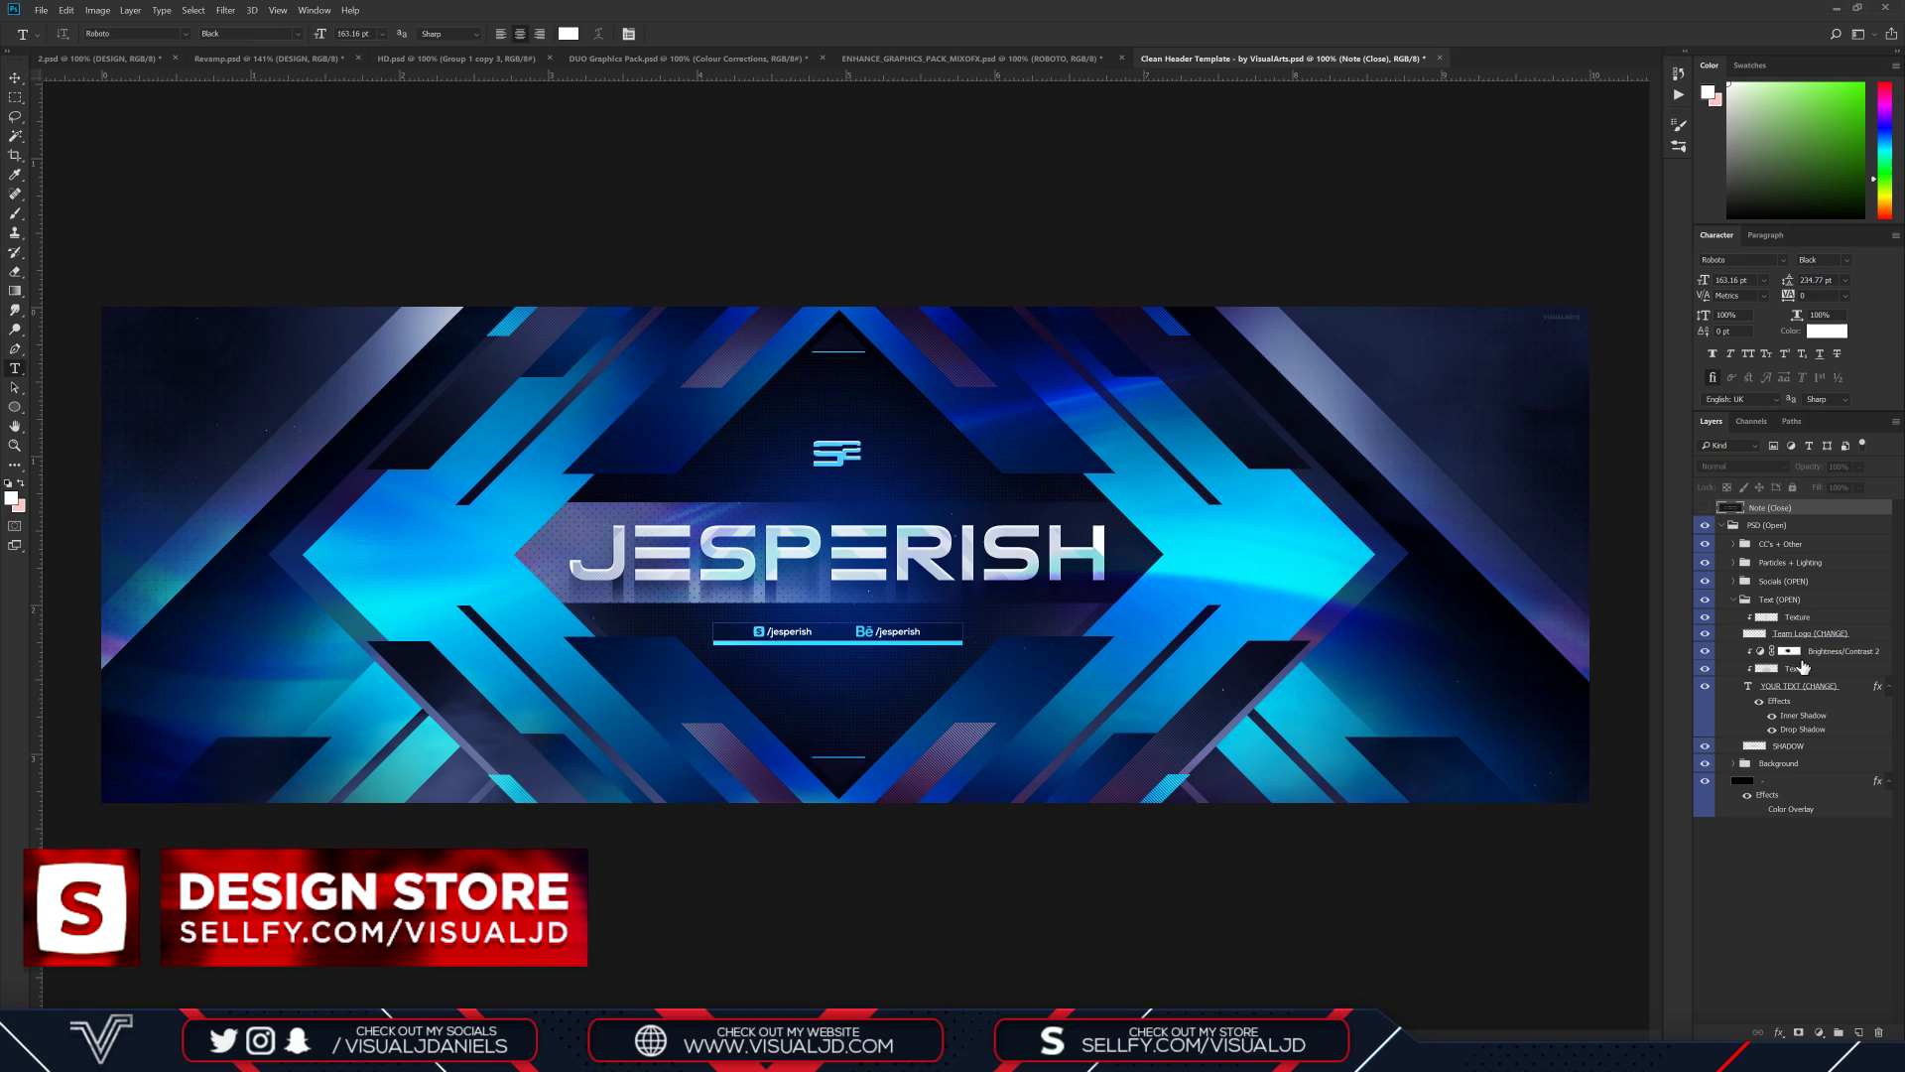
{"action": "left_click", "coordinate": [893, 561]}
{"action": "type", "text": "JAMES"}
{"action": "key", "text": "ctrl+Return"}
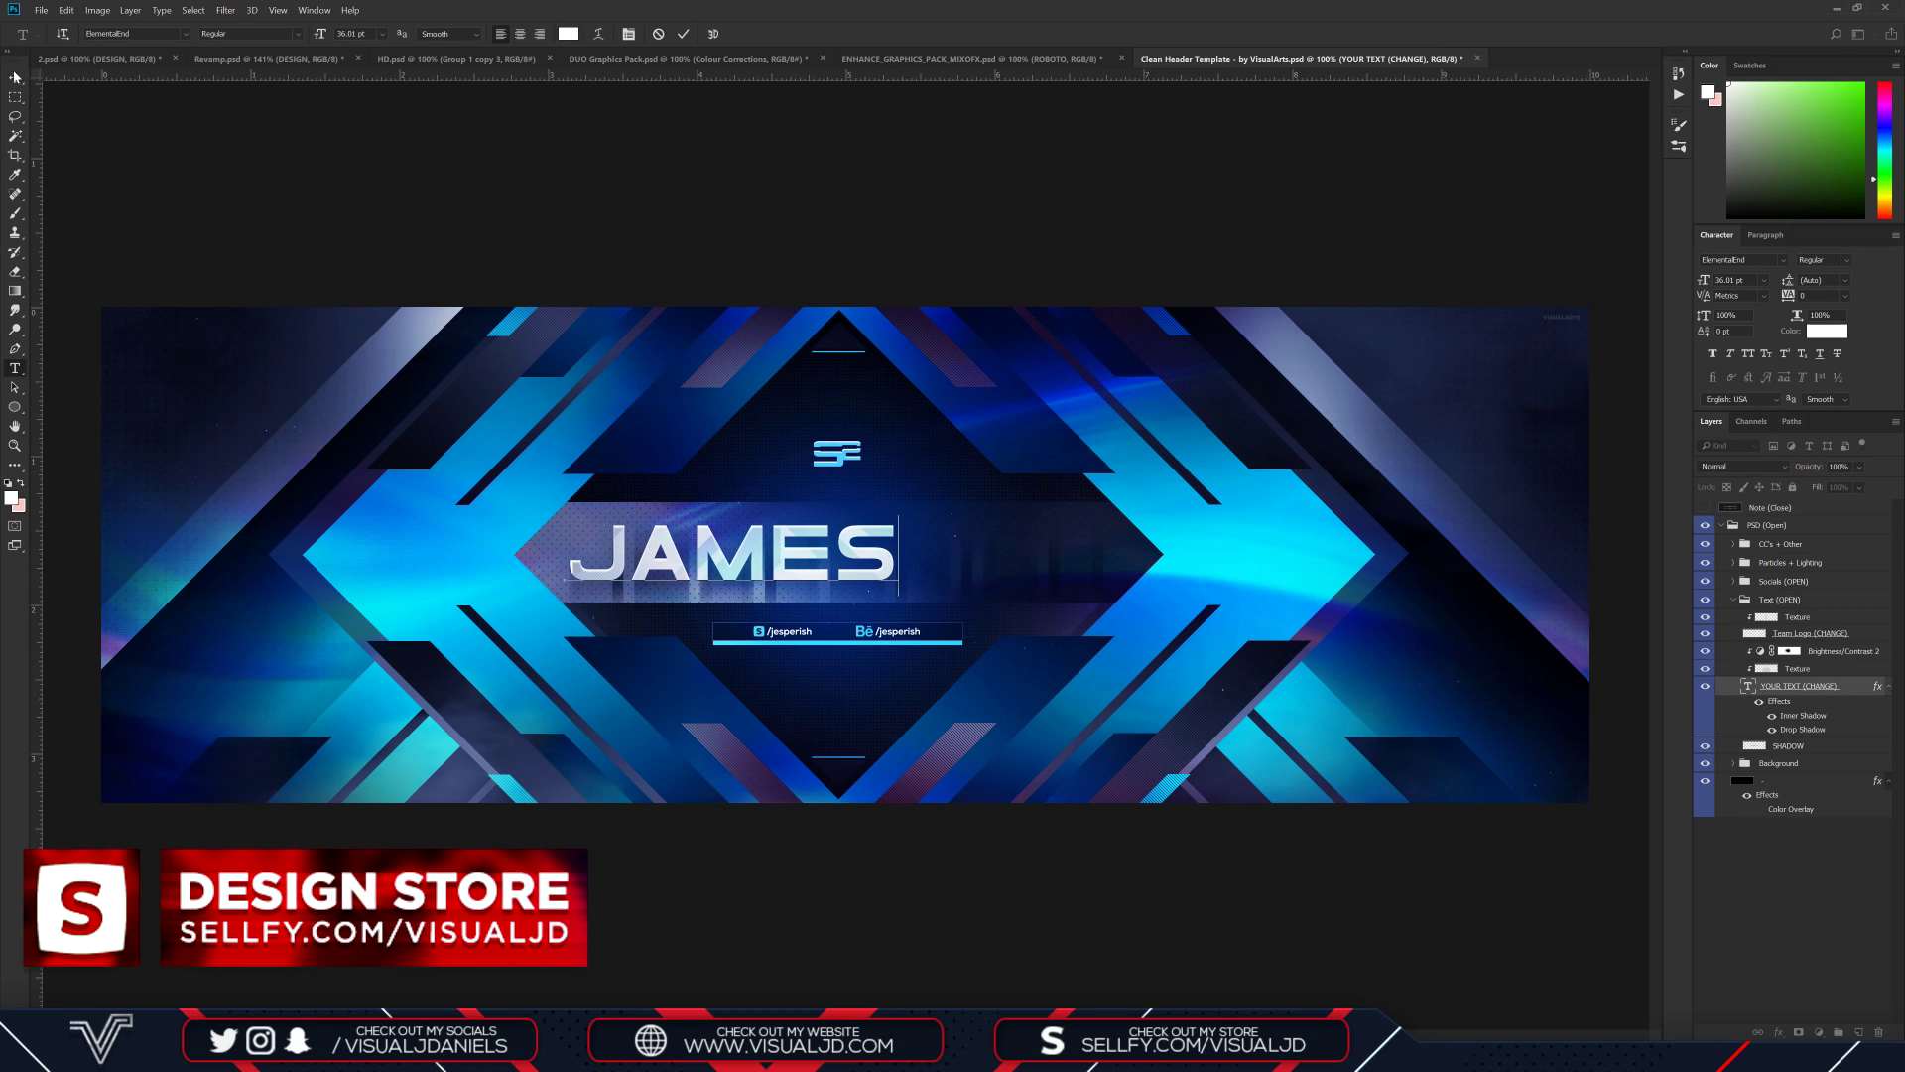
{"action": "key", "text": "v"}
{"action": "left_click_drag", "start_coordinate": [781, 520], "coordinate": [890, 520]}
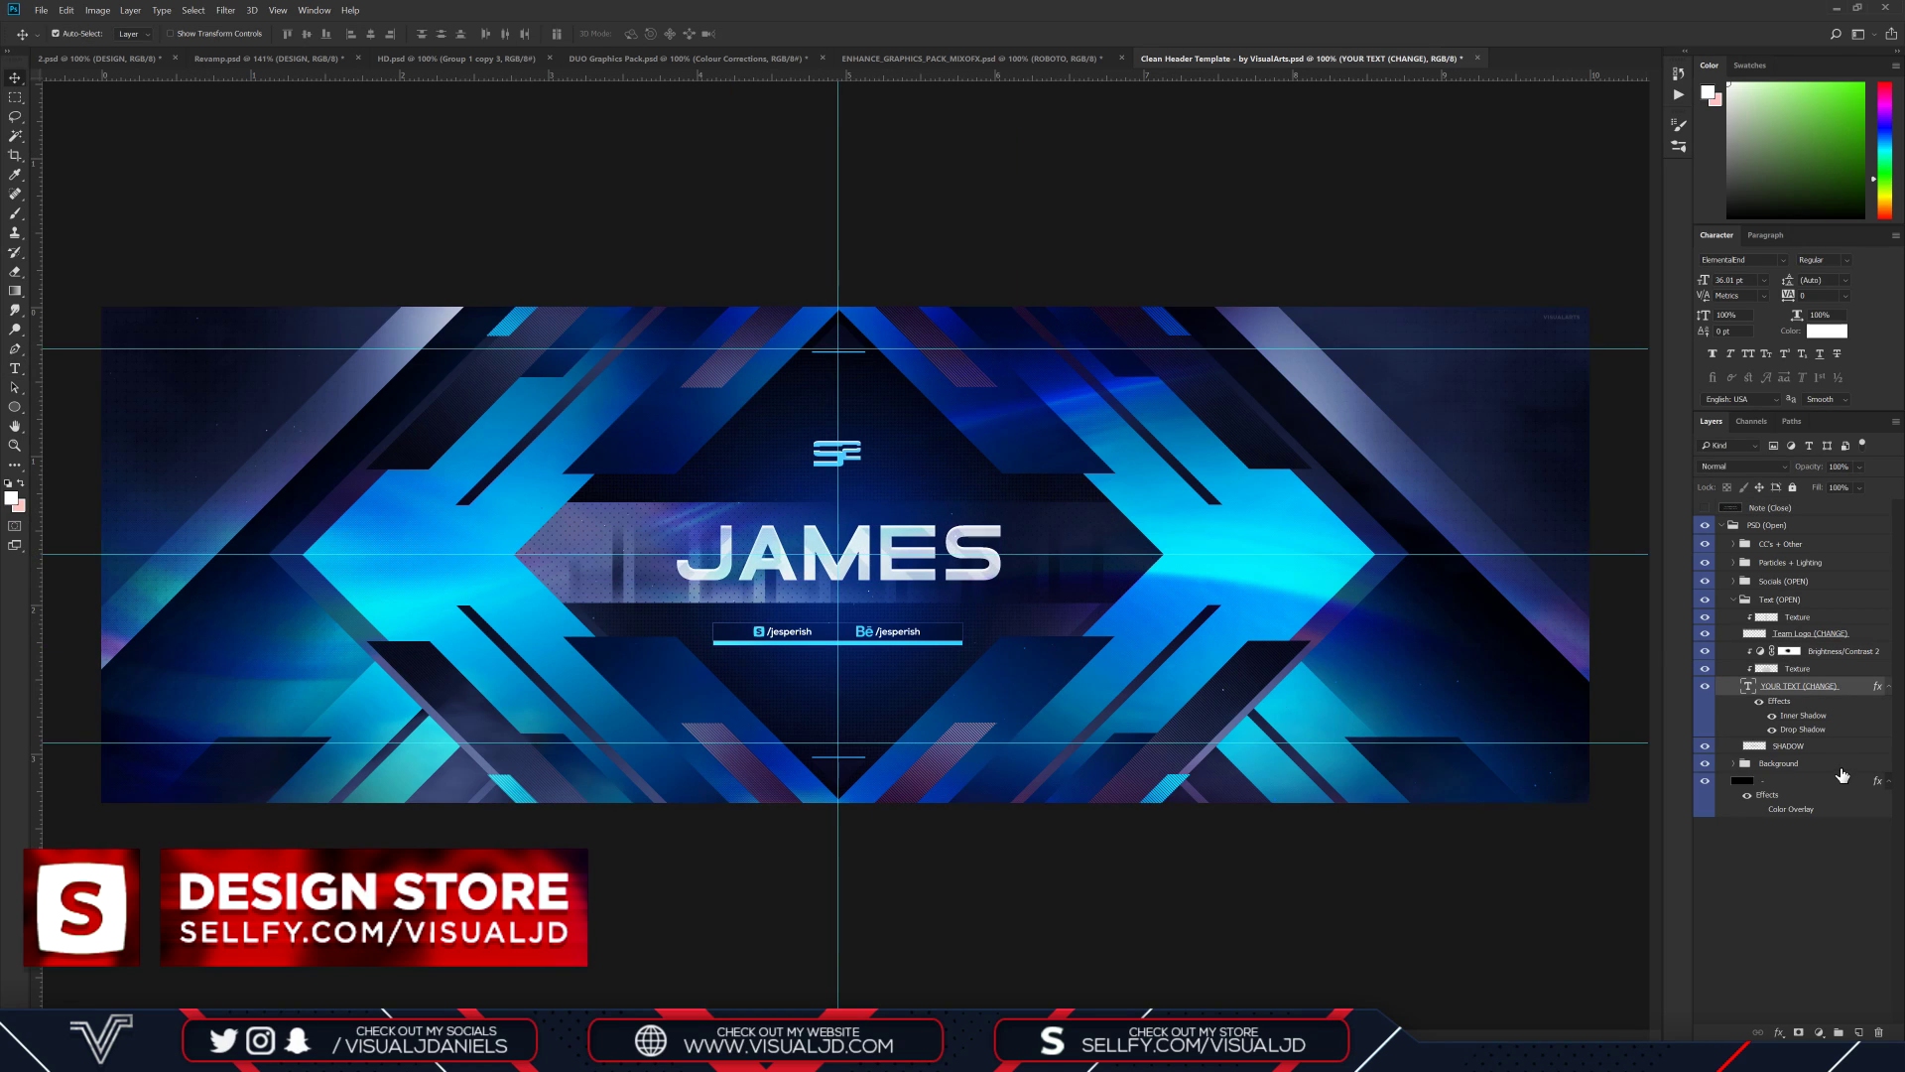
Duplicate the JAMES text layer and bring up its layer options for rasterizing
{"action": "key", "text": "ctrl+j"}
{"action": "right_click", "coordinate": [1796, 745]}
{"action": "left_click", "coordinate": [1757, 346]}
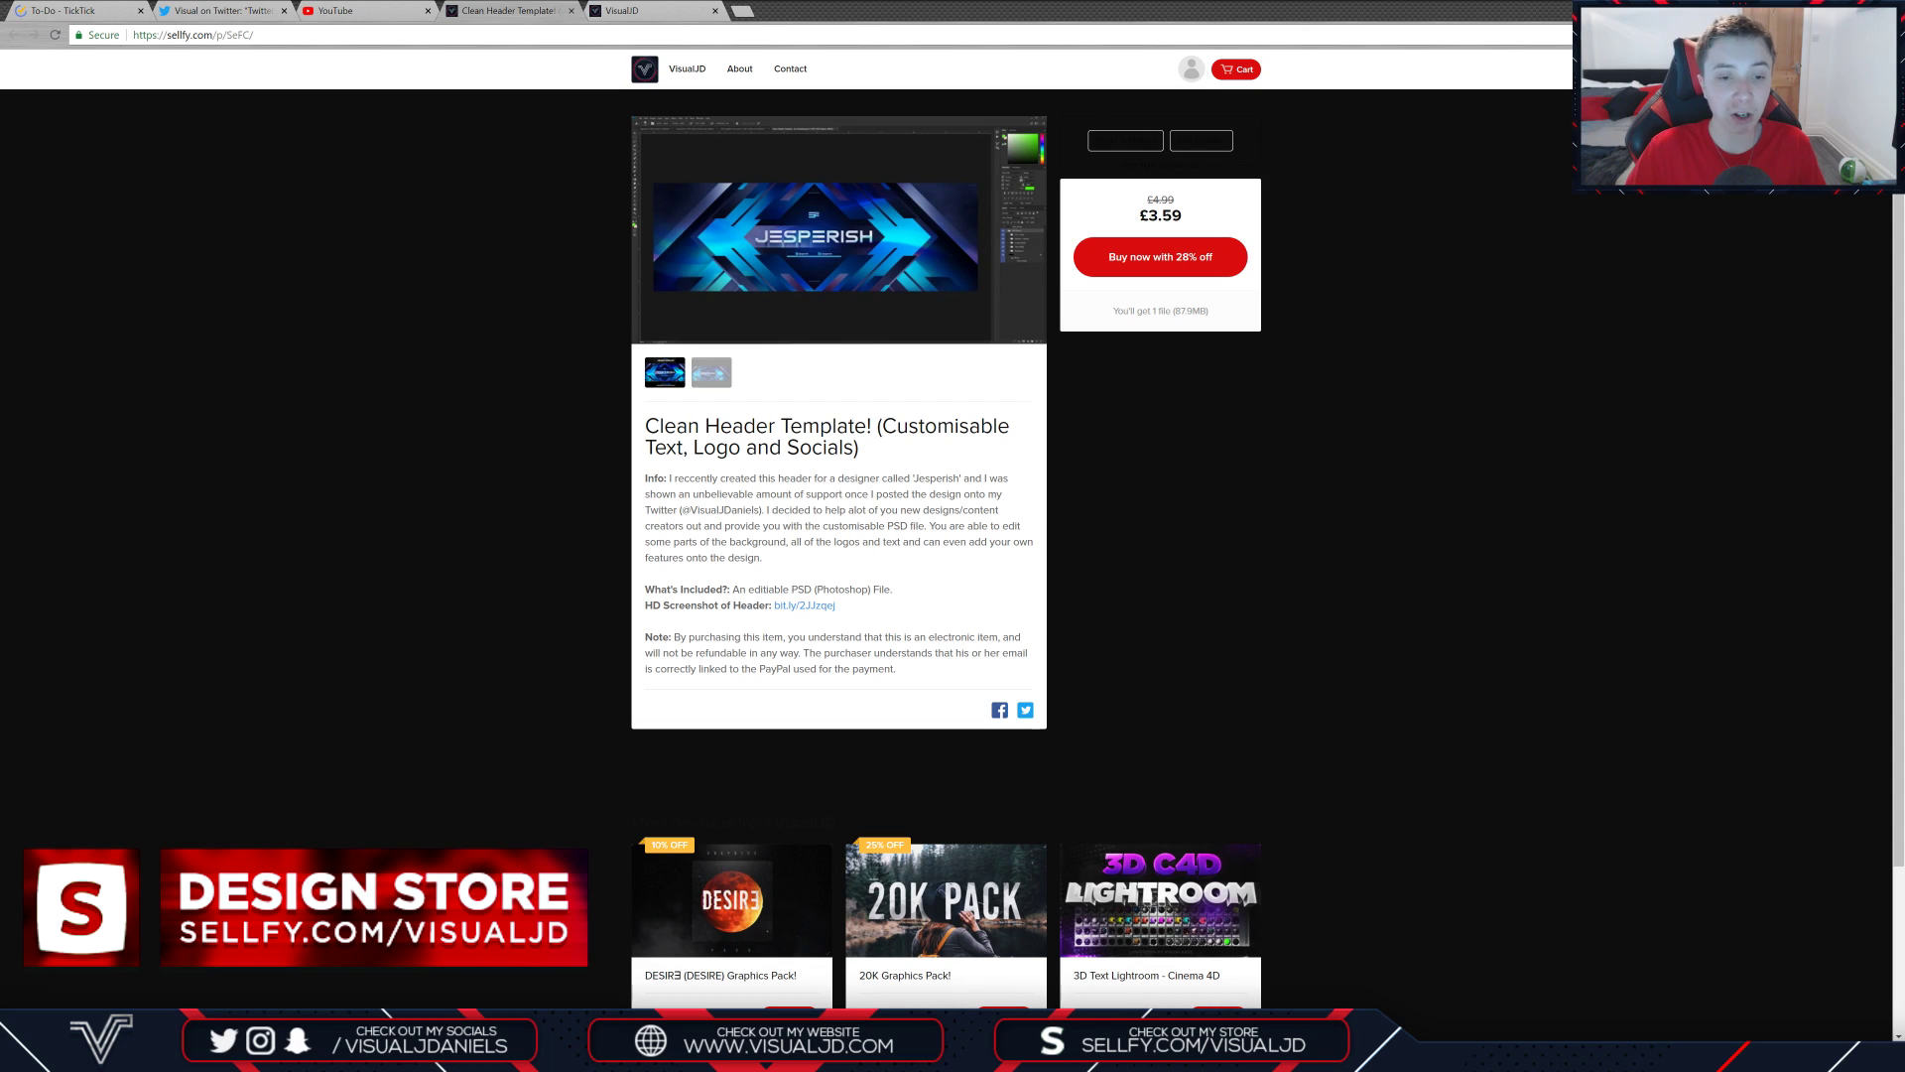
Show the Twitter header template preview as the main gallery image and check the £3.59 price
{"action": "left_click", "coordinate": [711, 372]}
{"action": "left_click_drag", "start_coordinate": [1209, 217], "coordinate": [1140, 218]}
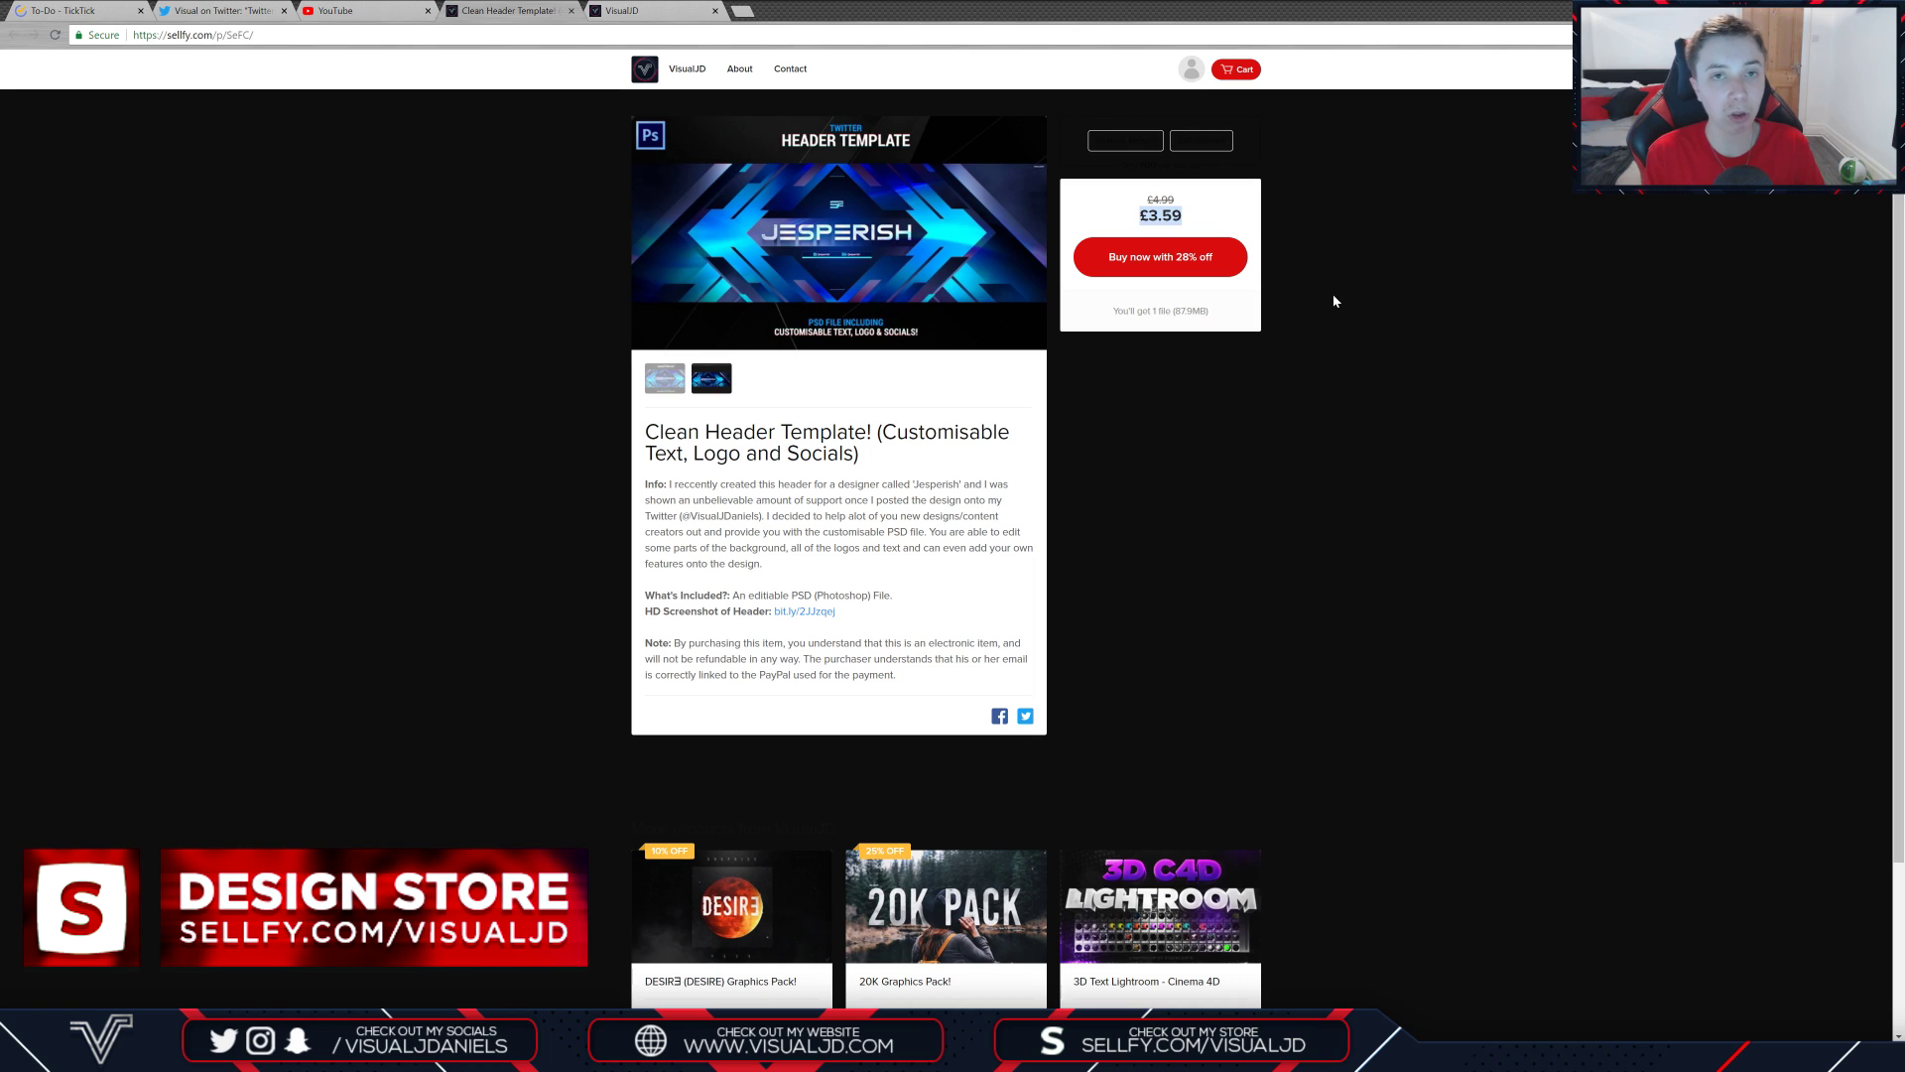
{"action": "left_click", "coordinate": [665, 389]}
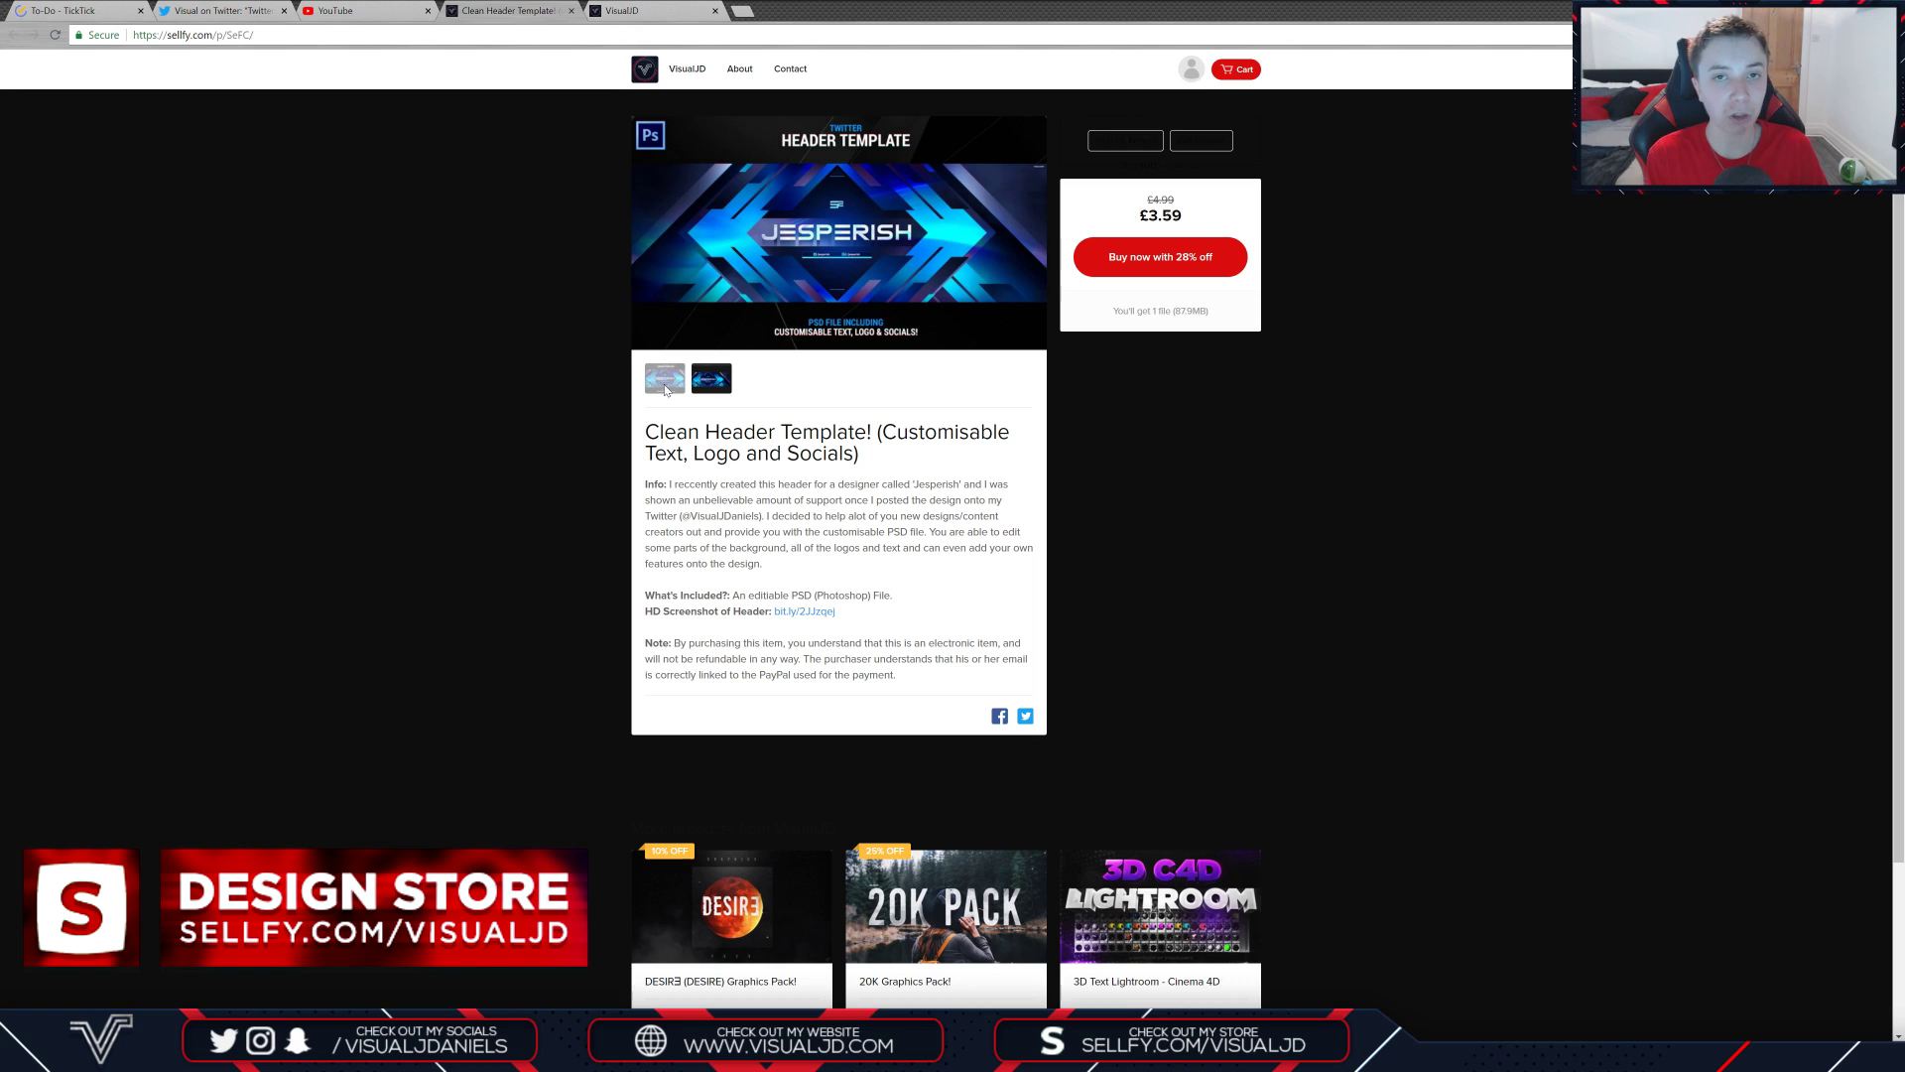